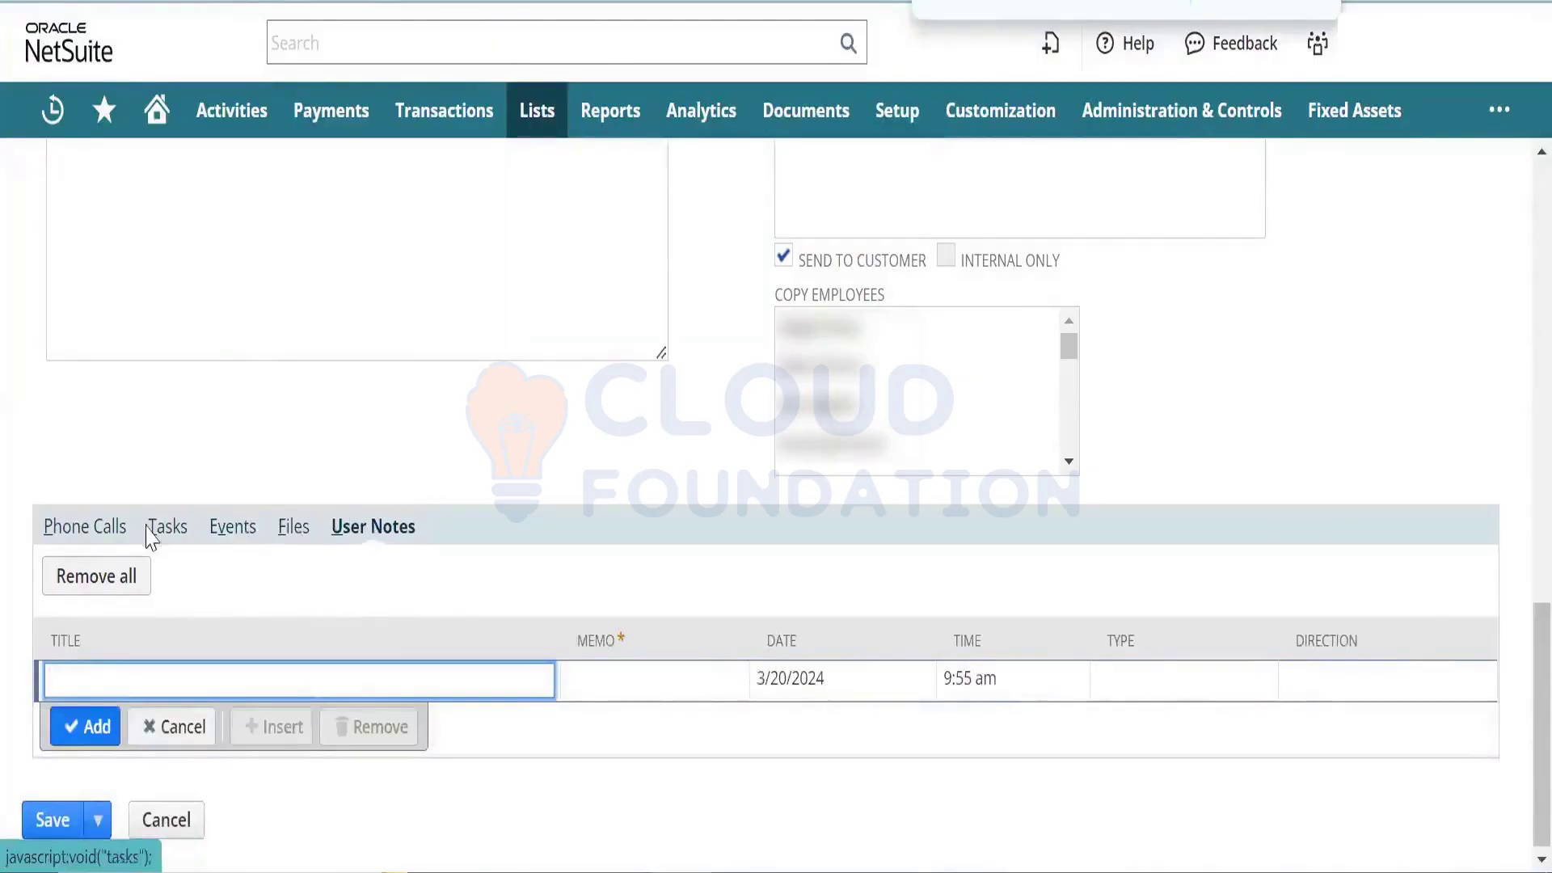
# Step: Enter a task titled "Test" in the new case's Tasks list, after viewing its phone calls
pyautogui.click(109, 531)
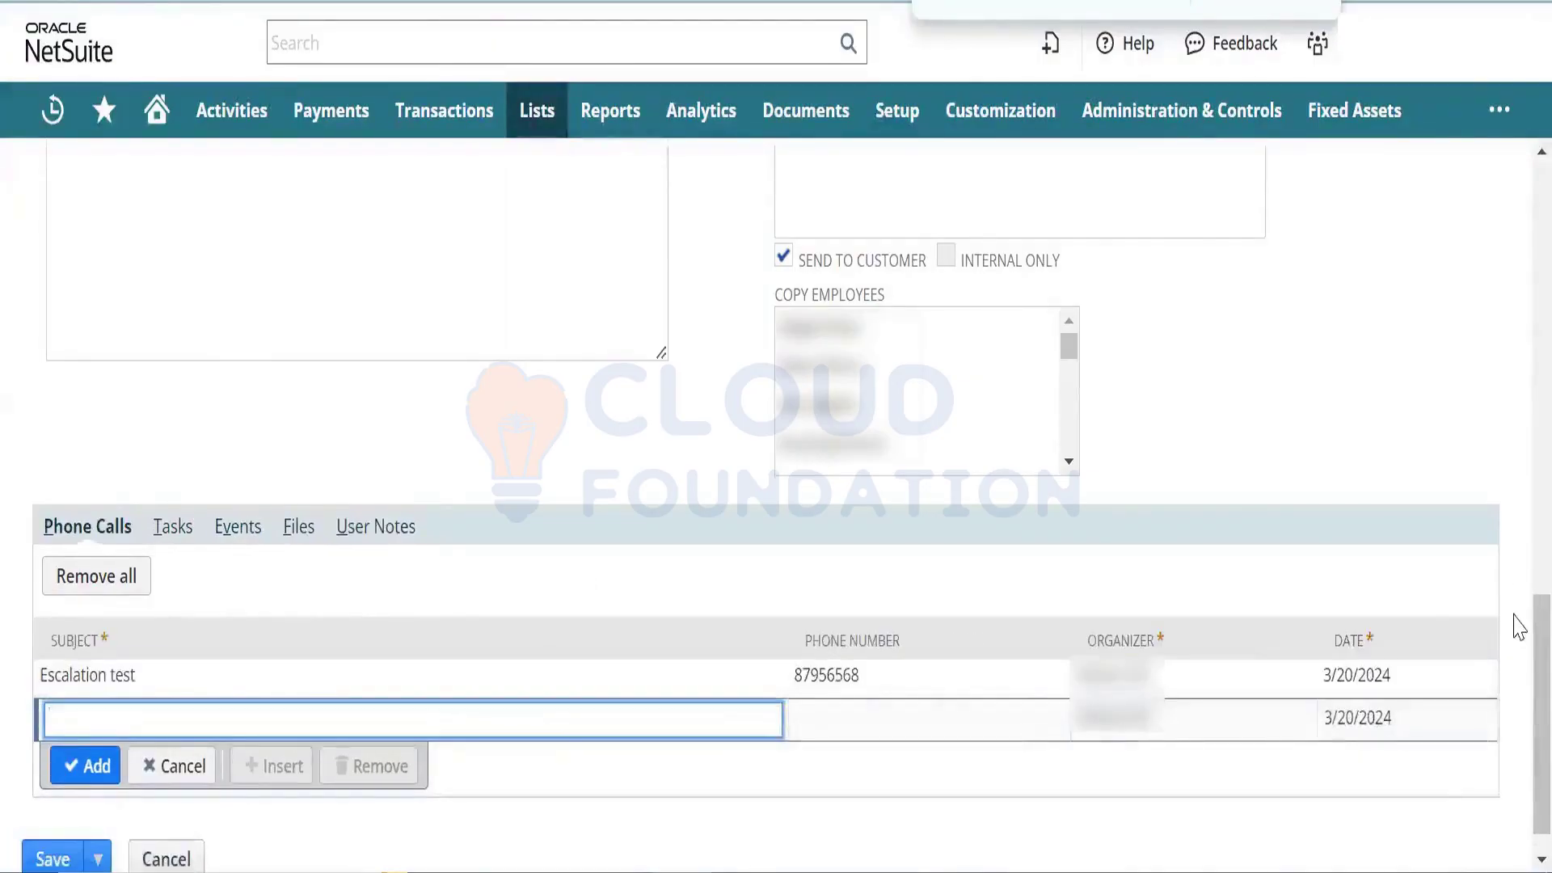
pyautogui.scroll(-1, 1518, 638)
pyautogui.scroll(1, 1518, 639)
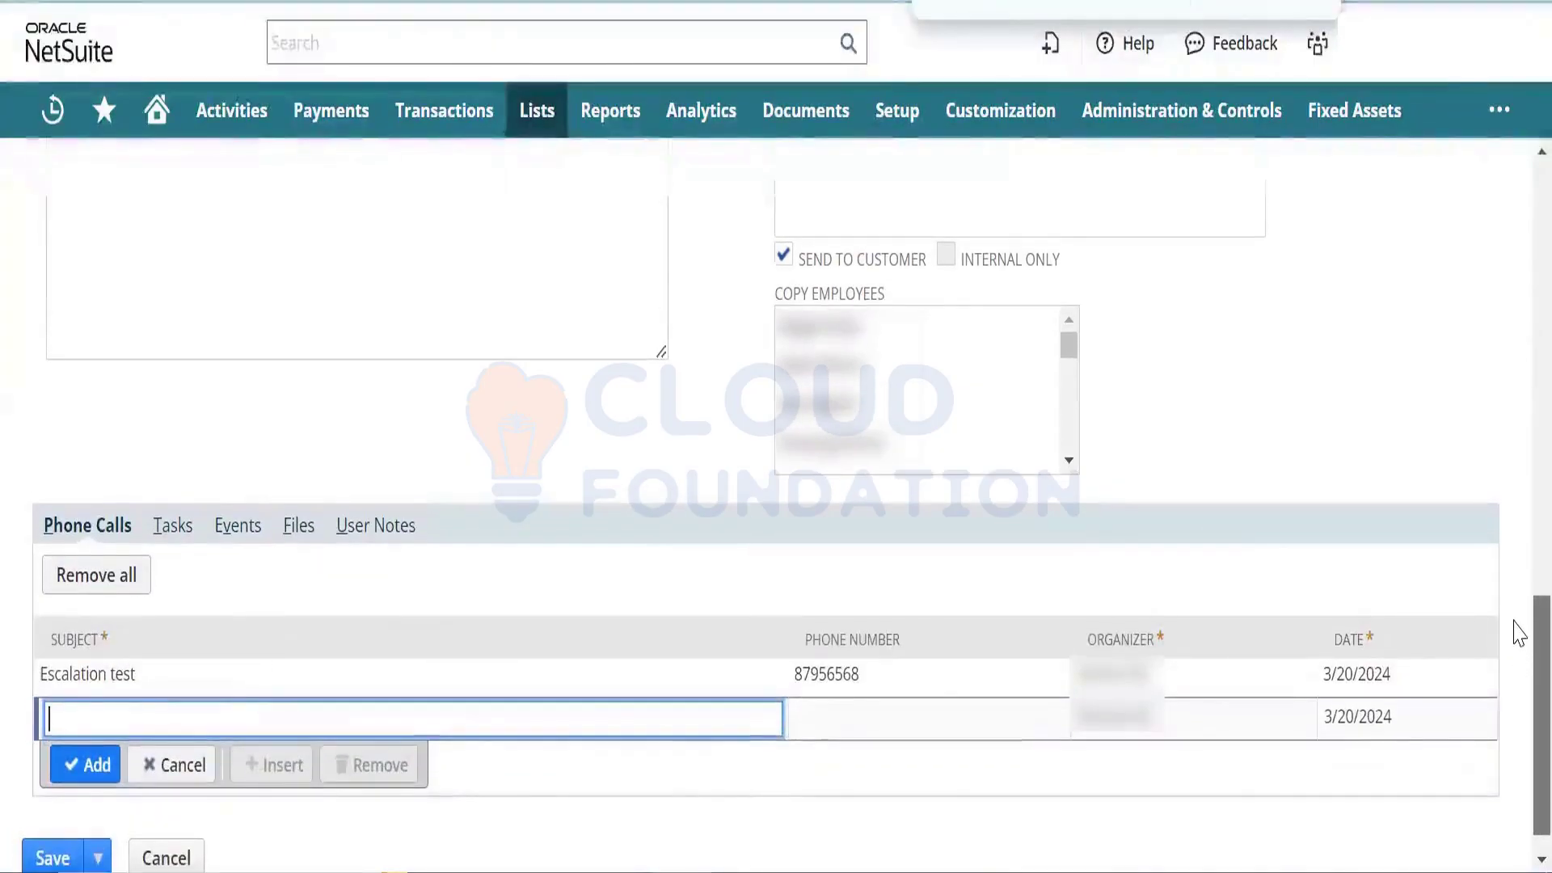
pyautogui.click(182, 525)
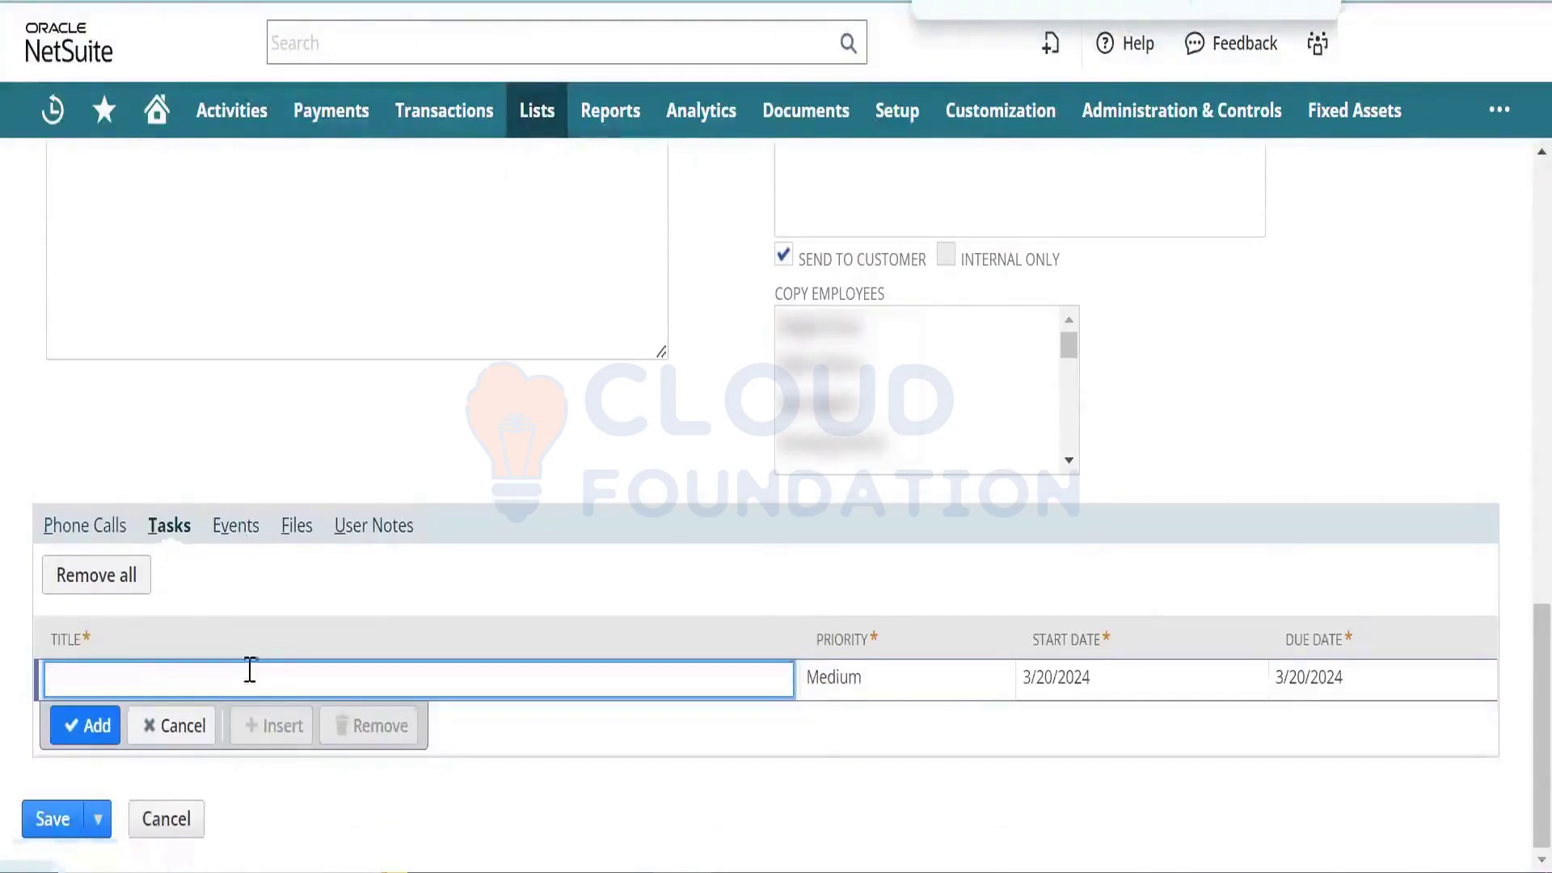
pyautogui.write('Test')
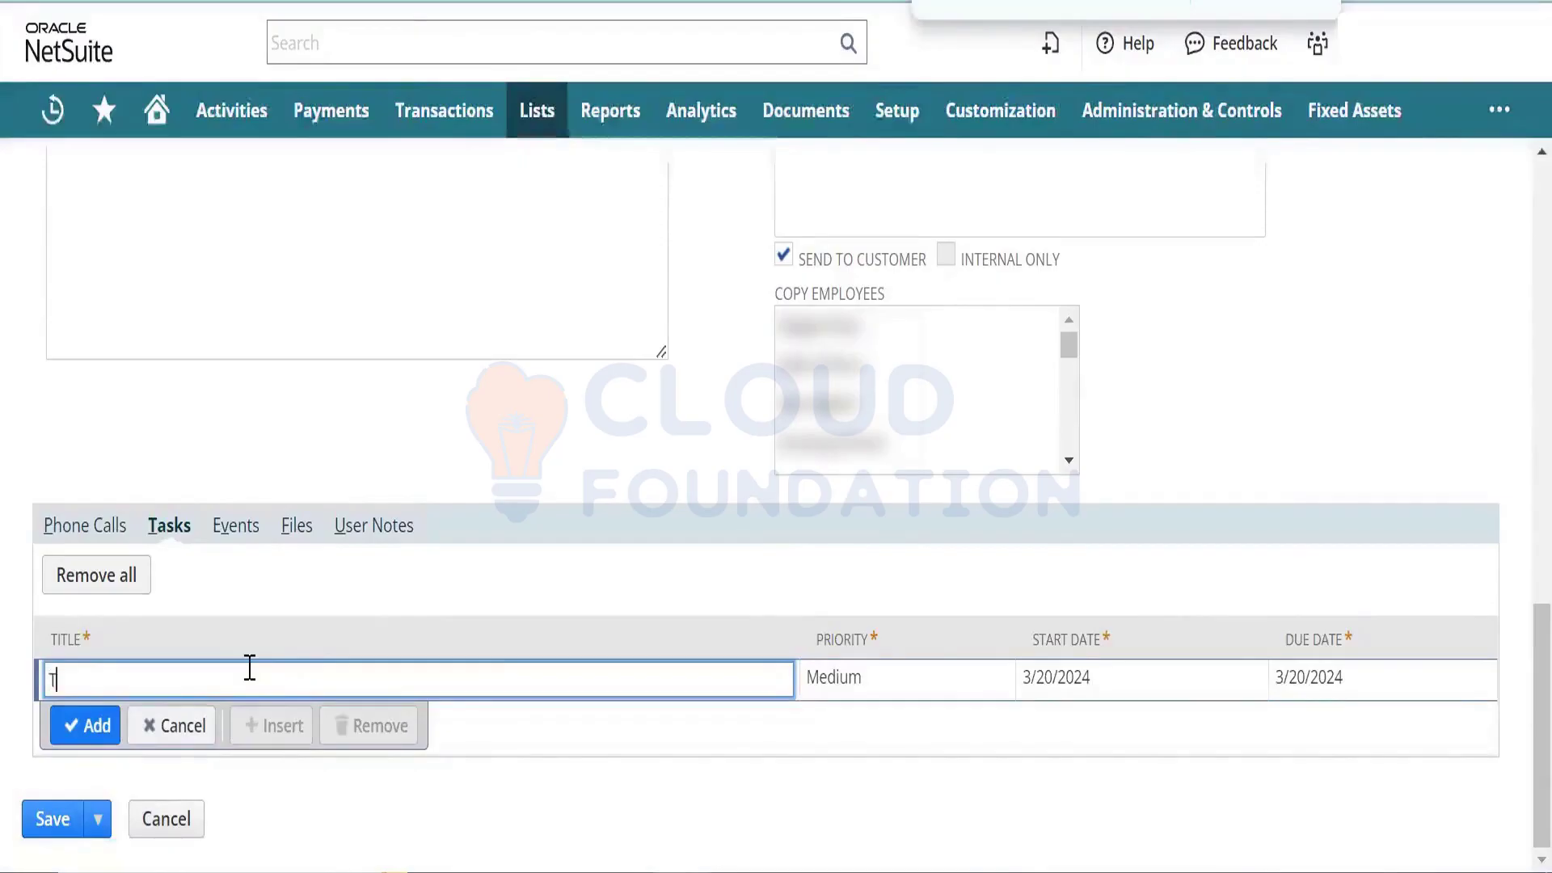
pyautogui.press('Tab')
# Step: View the case's Events and Files lists and try to save the case
pyautogui.click(247, 530)
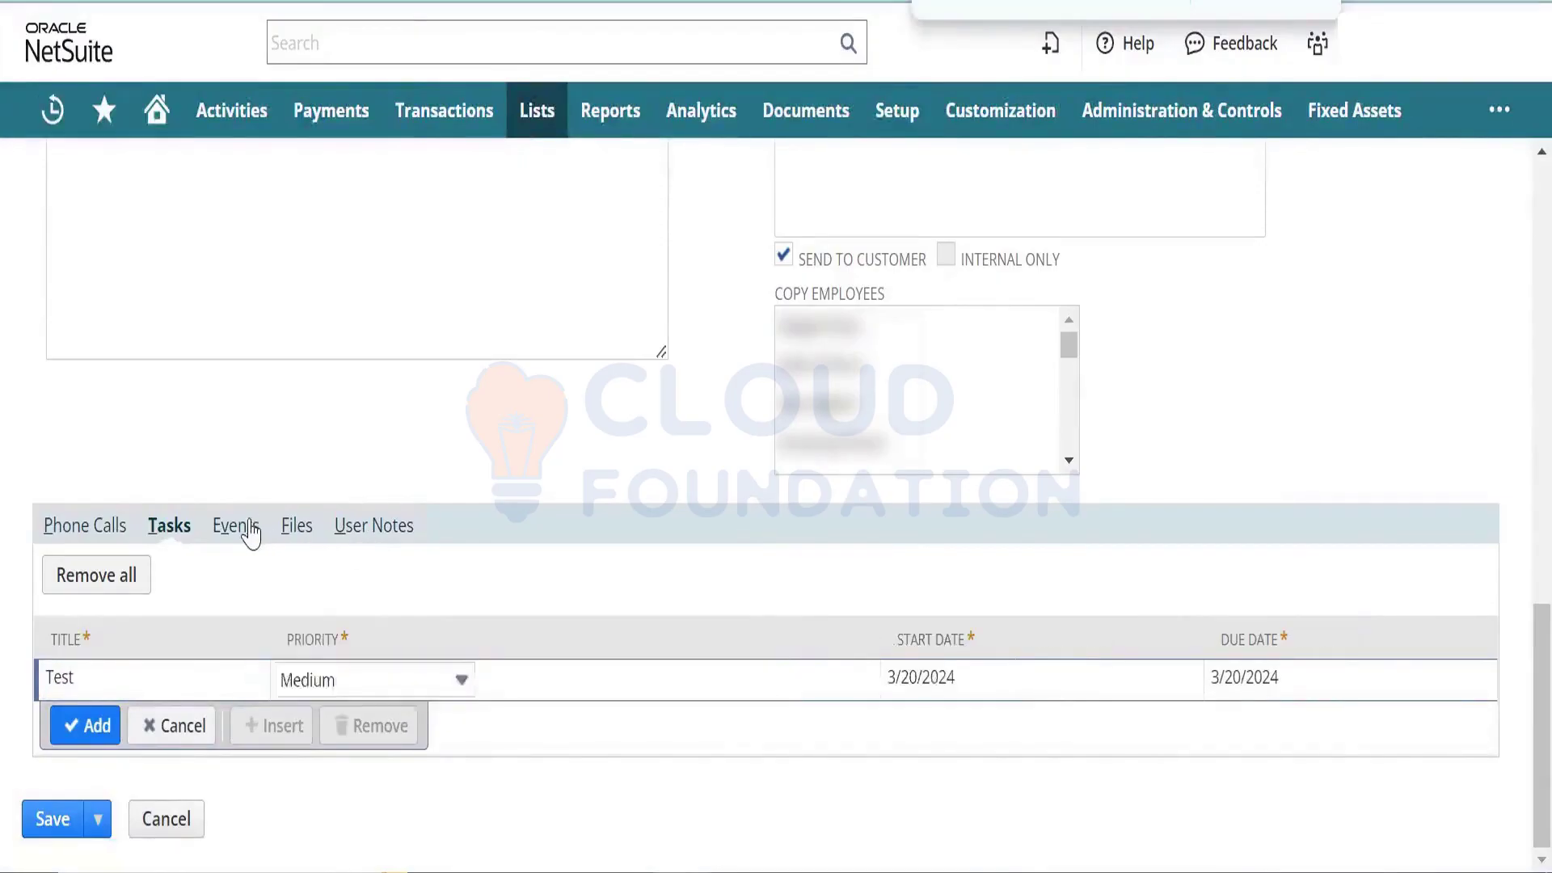
pyautogui.click(292, 534)
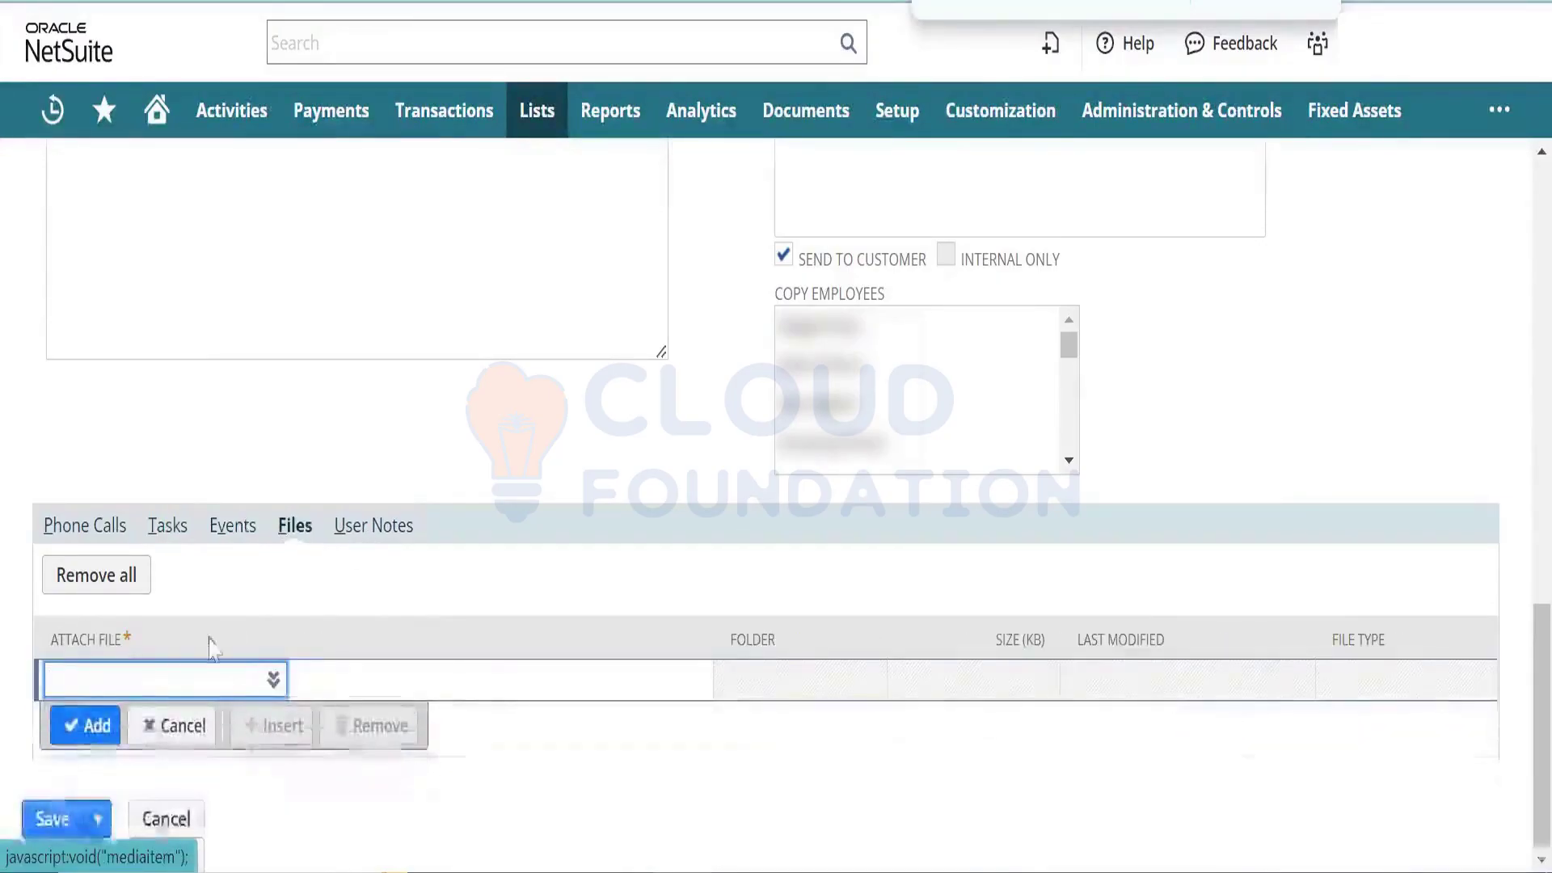
pyautogui.click(52, 821)
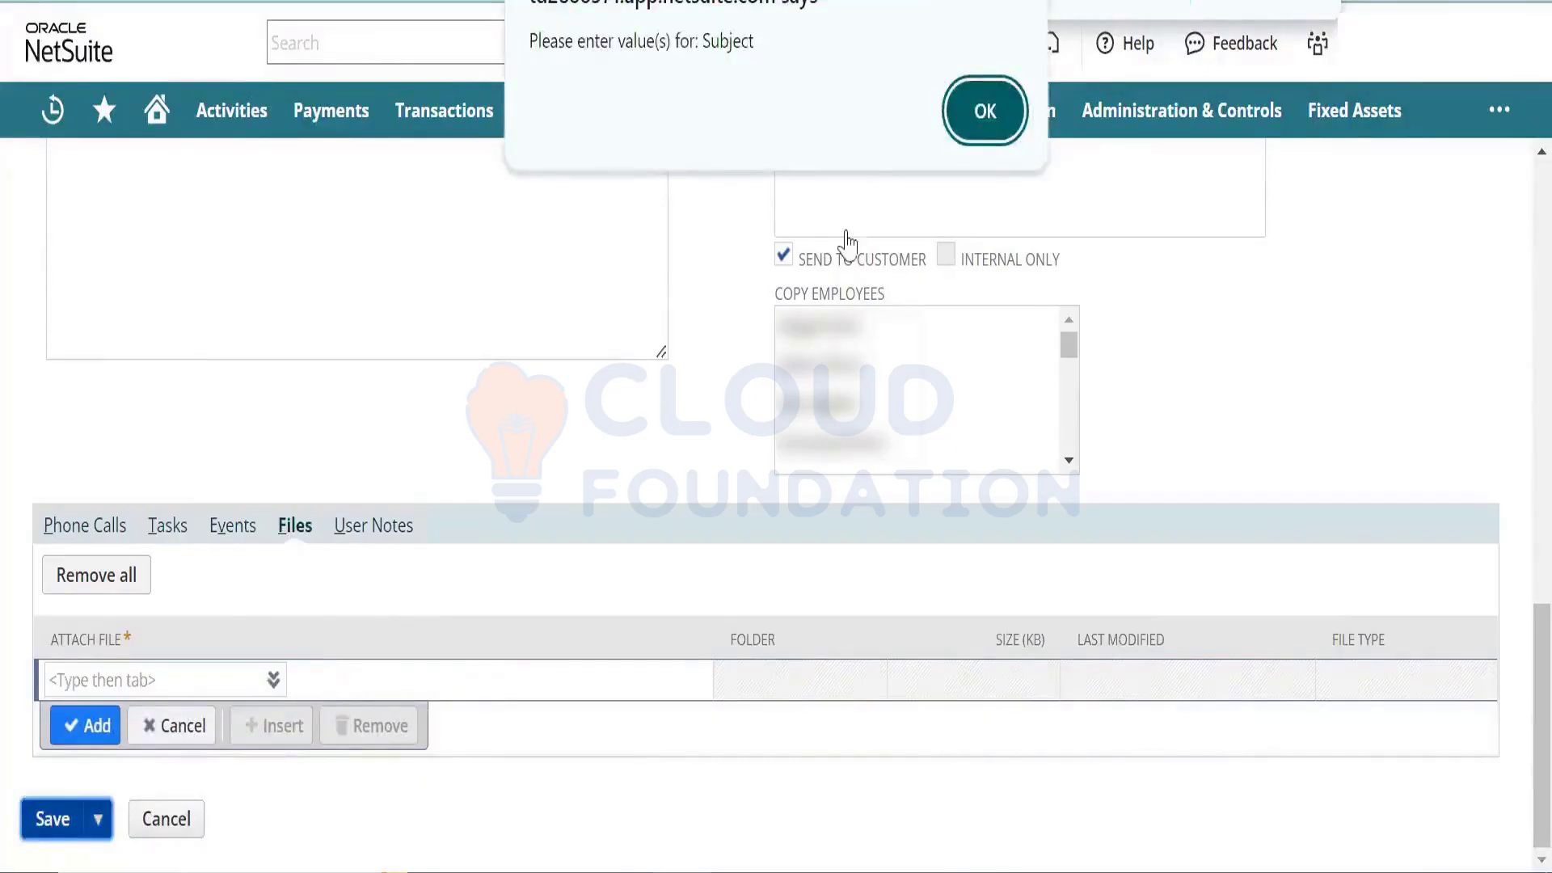
pyautogui.click(982, 110)
# Step: Add a user note to the case with the title "rdsgfg" and the memo "we23"
pyautogui.click(376, 535)
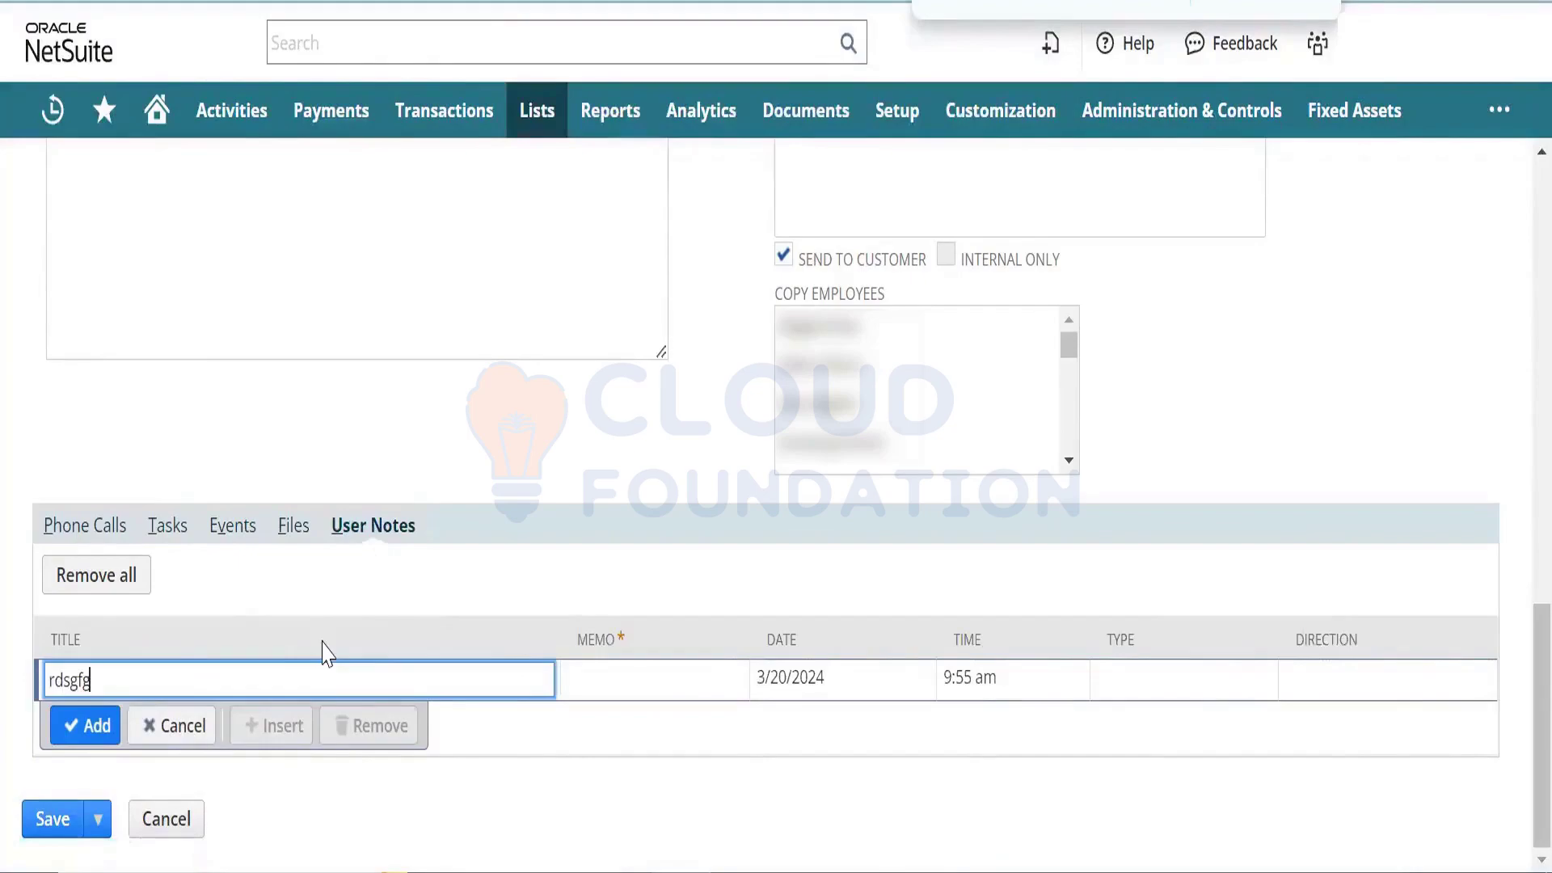
pyautogui.click(87, 726)
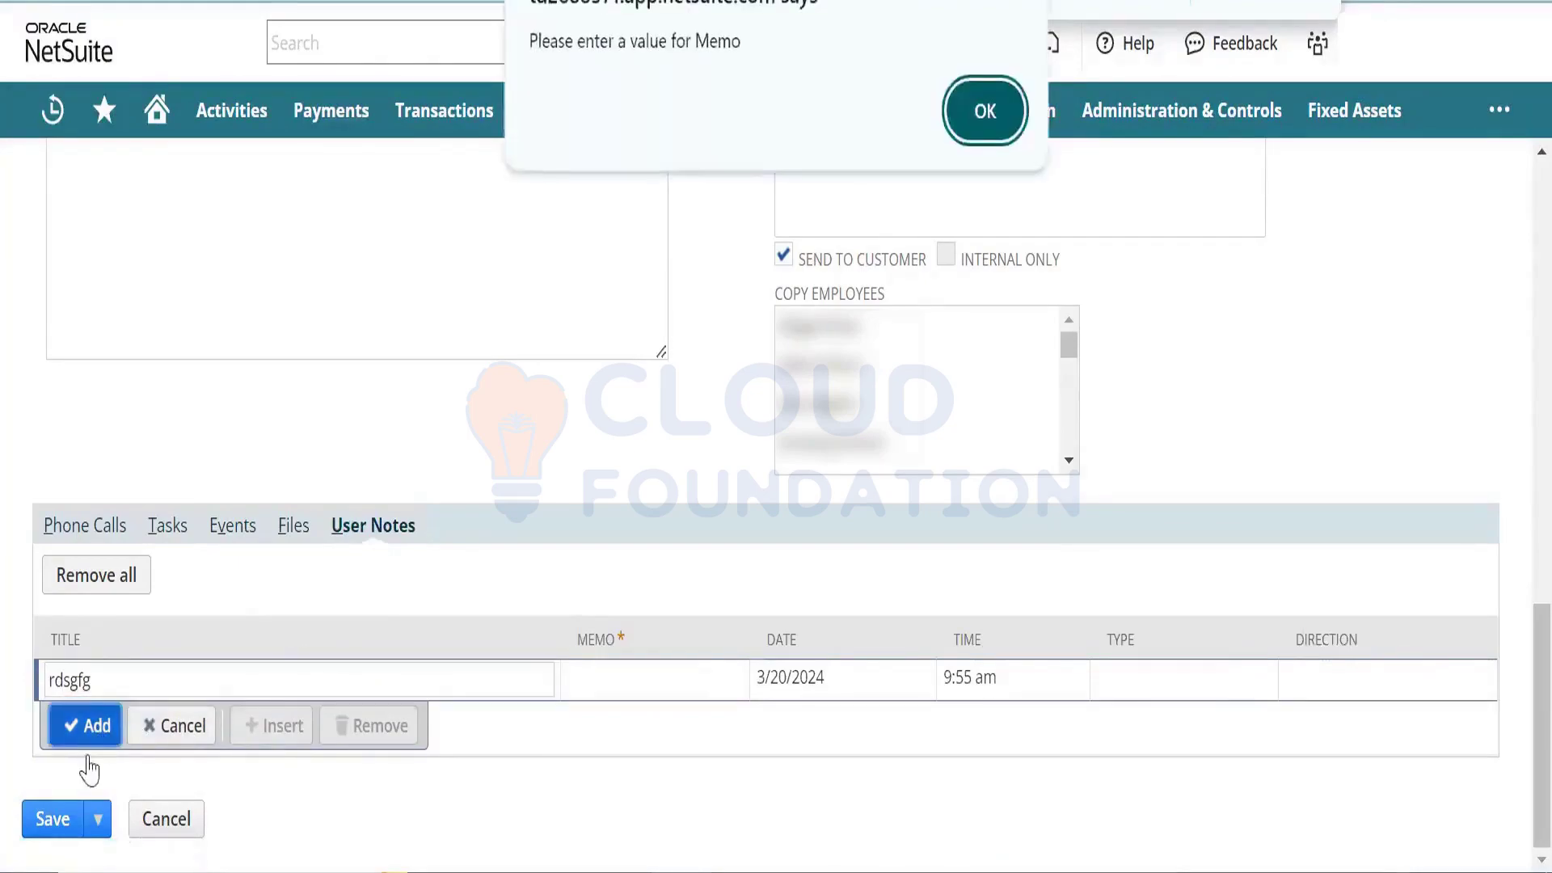
pyautogui.click(983, 113)
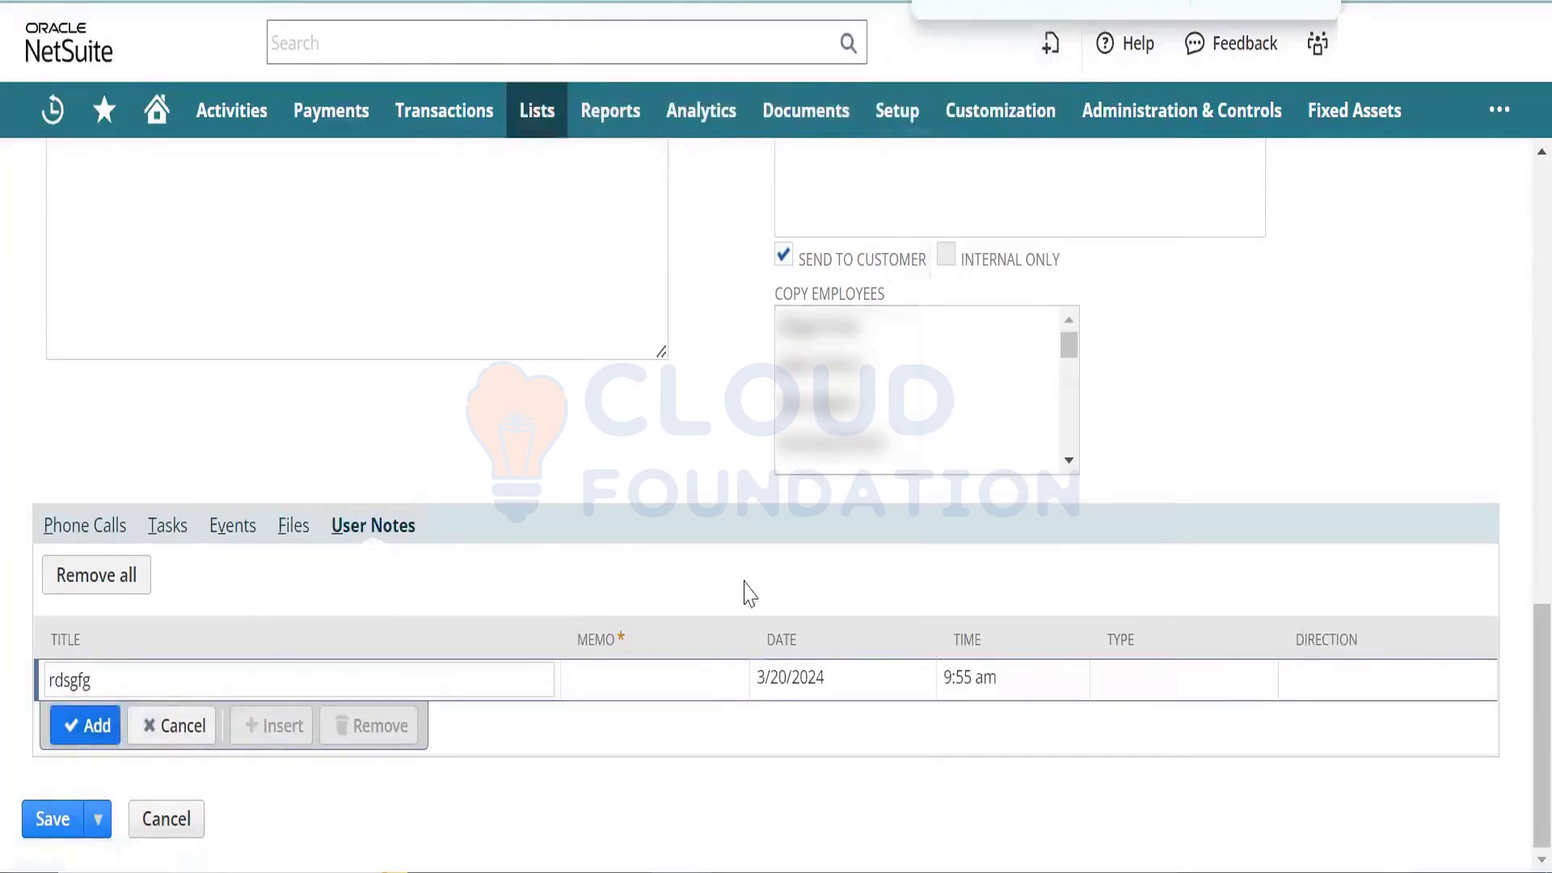
pyautogui.click(703, 676)
pyautogui.write('we2')
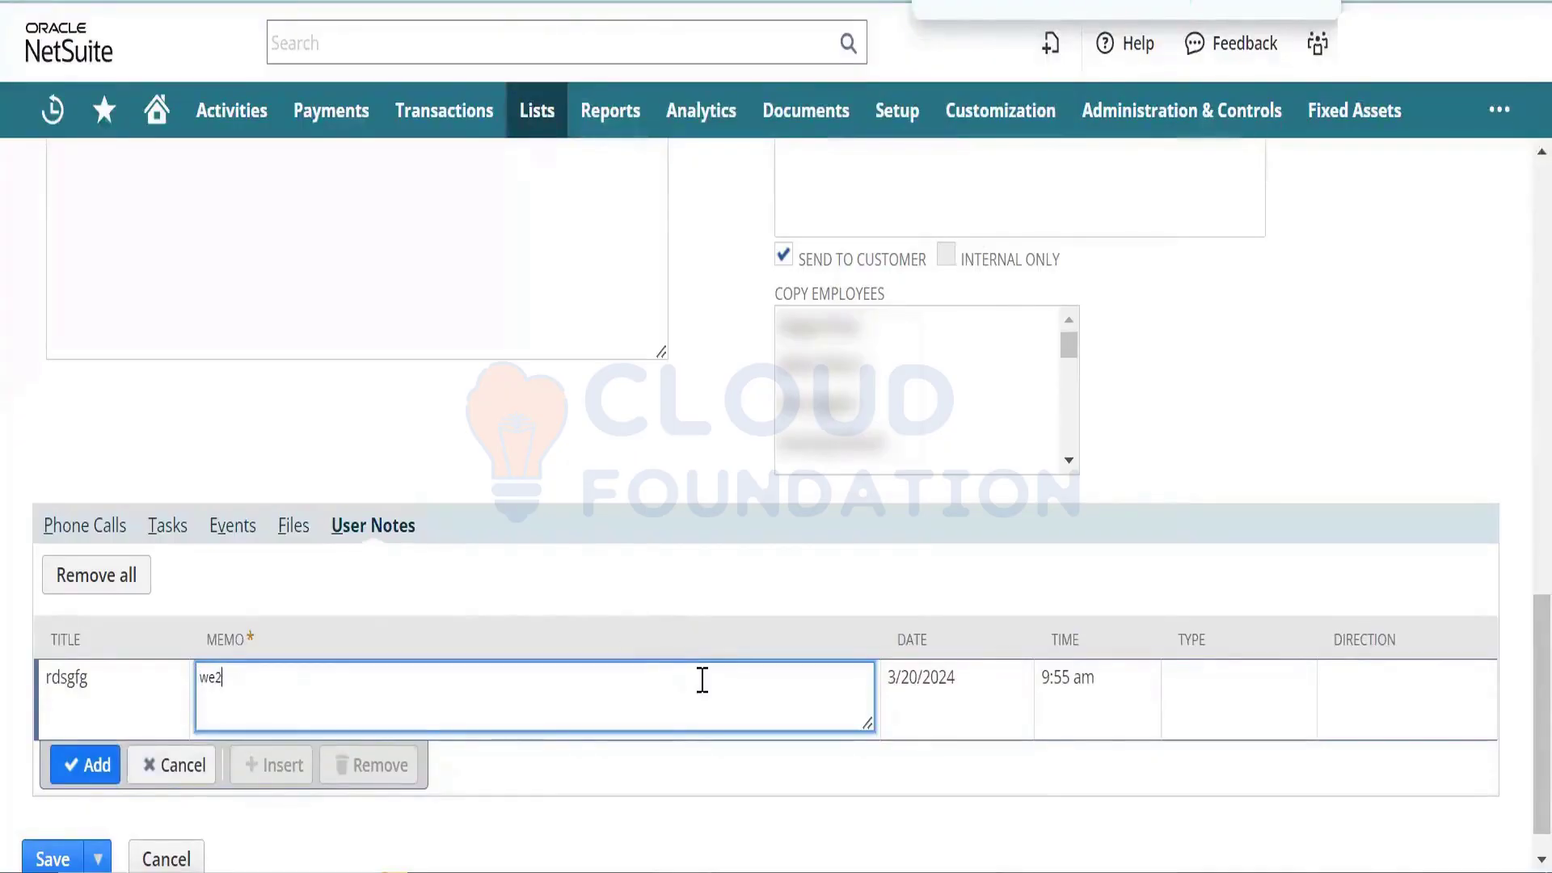
pyautogui.write('3')
pyautogui.click(69, 765)
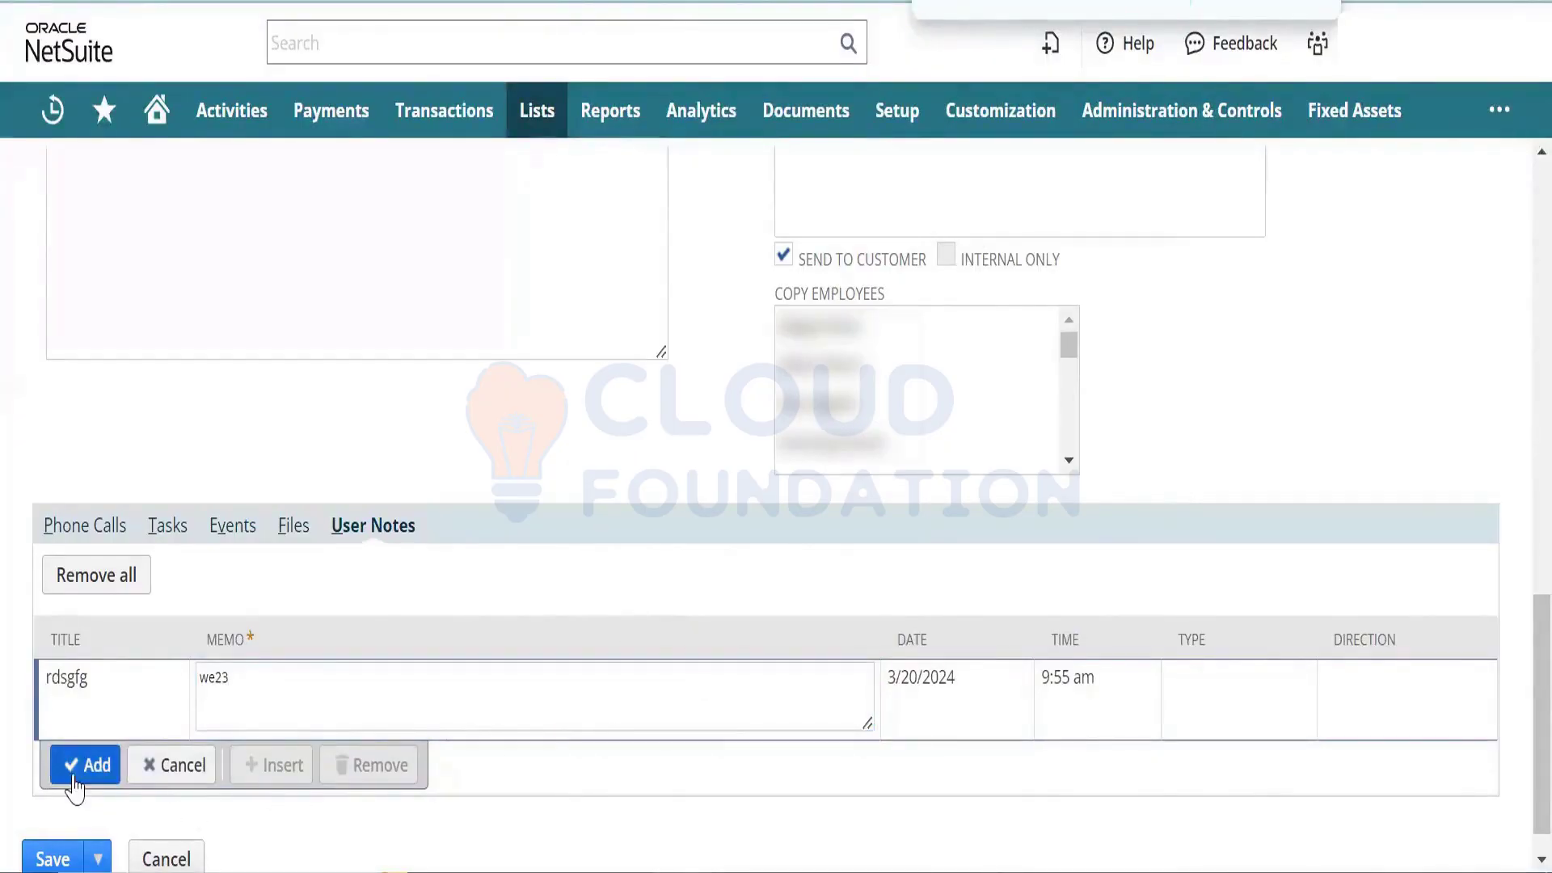
# Step: Fill in the case's required subject as "Test" and save the case
pyautogui.click(55, 859)
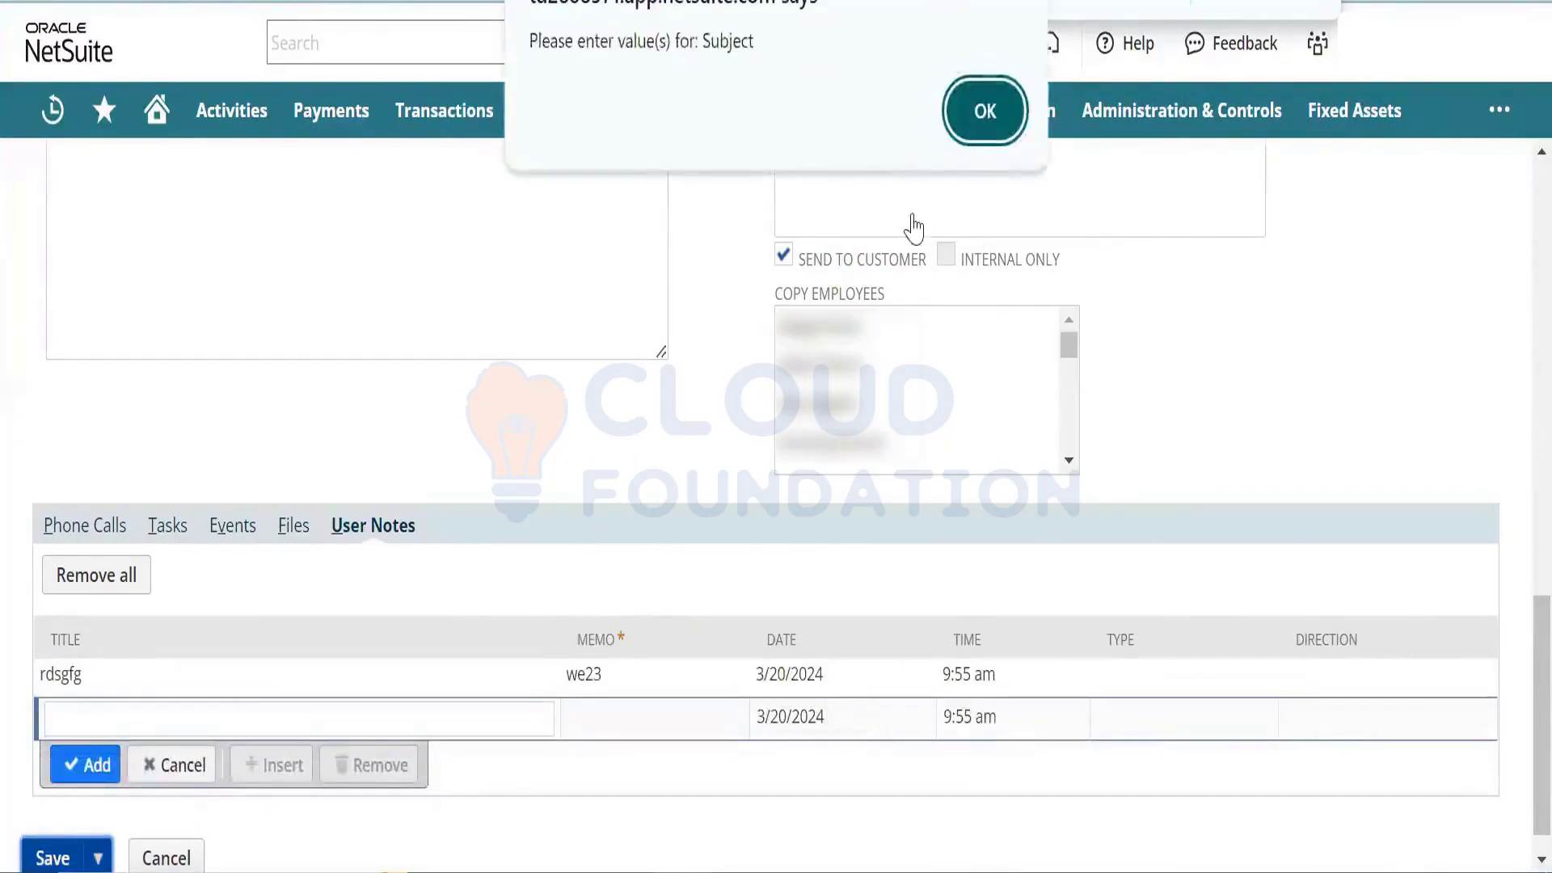
pyautogui.click(979, 114)
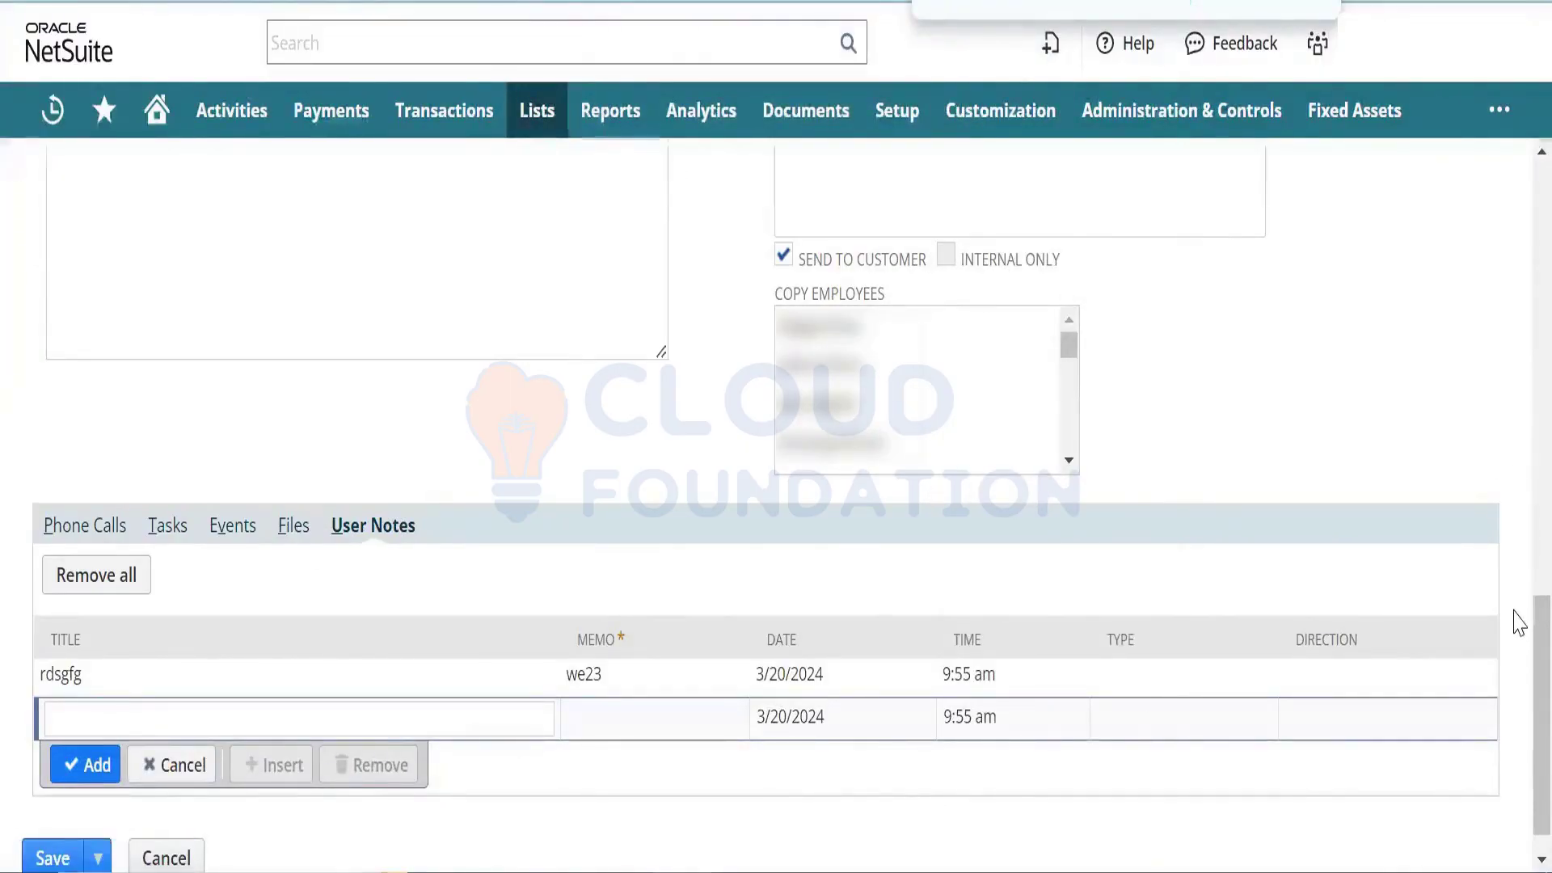
pyautogui.moveTo(1536, 623); pyautogui.dragTo(1517, 235)
pyautogui.click(195, 389)
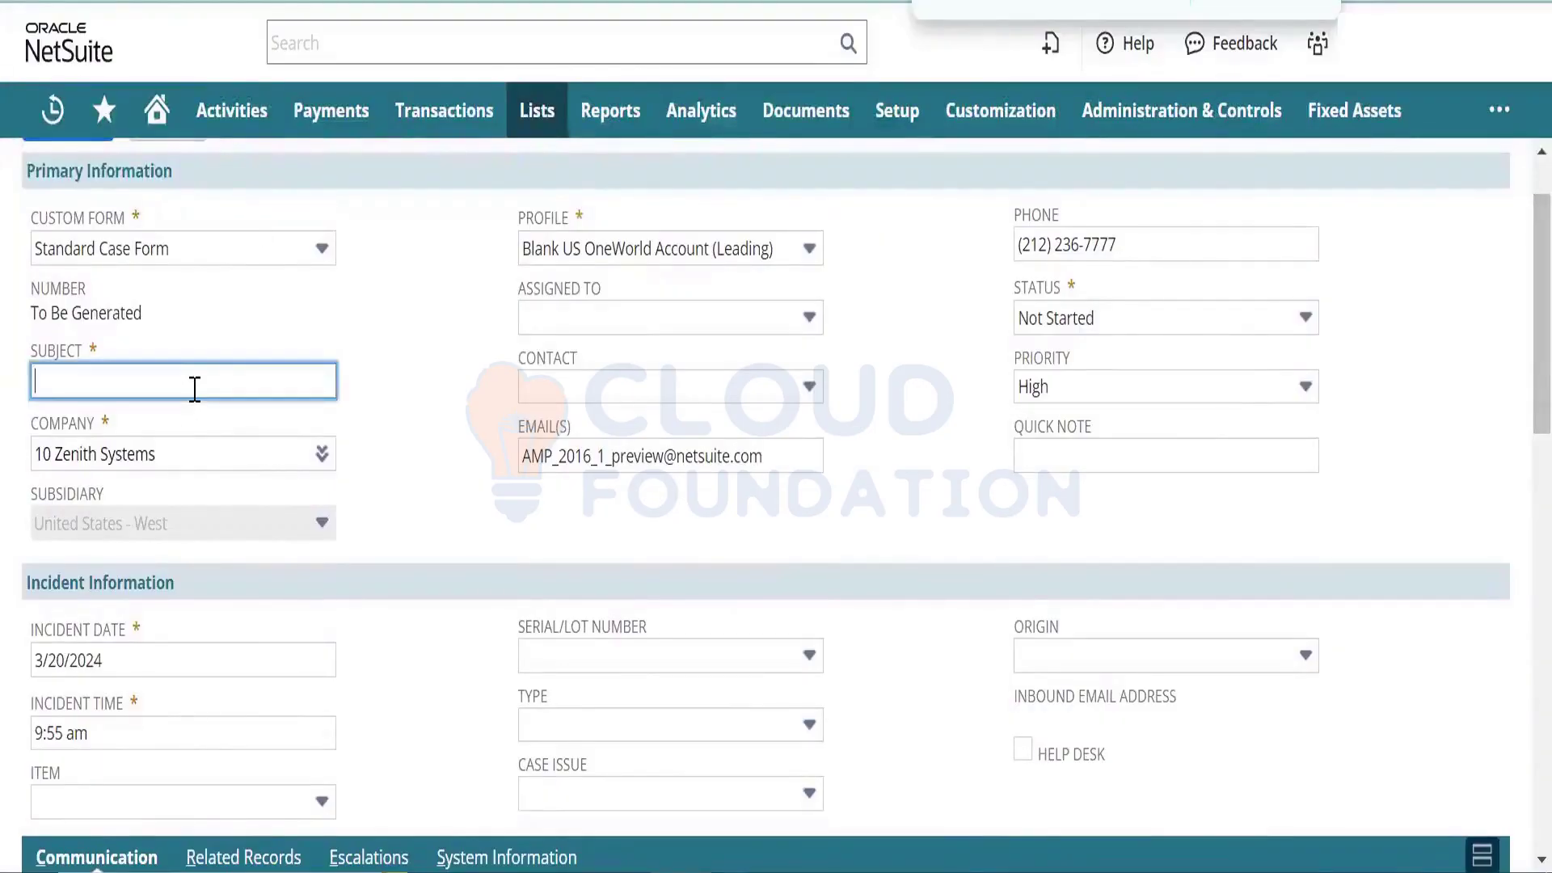
pyautogui.write('Test')
pyautogui.press('Tab')
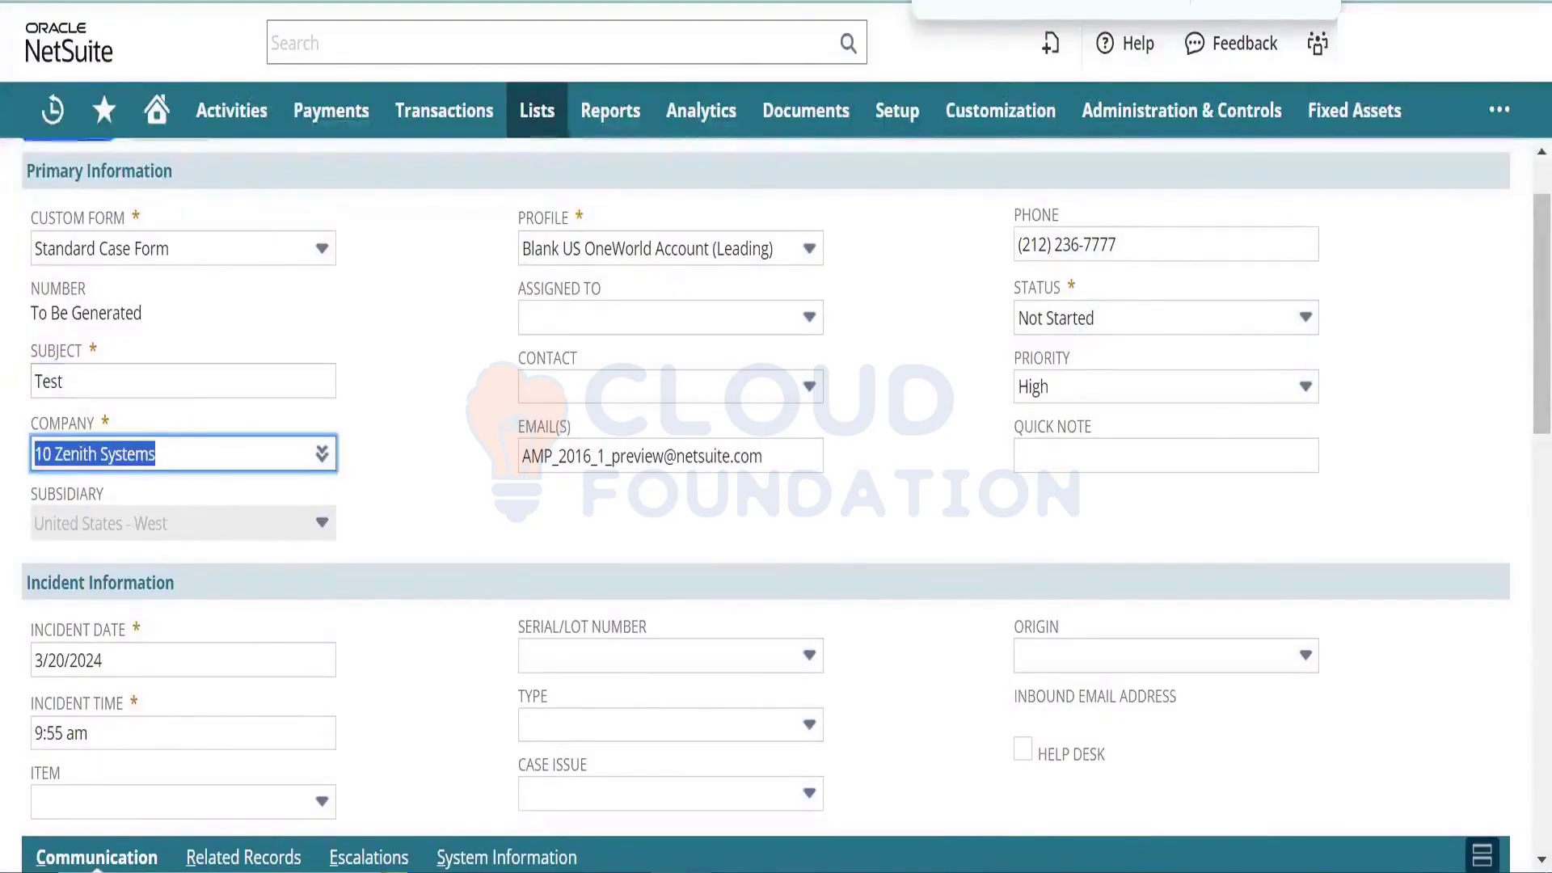
pyautogui.scroll(-10, 1503, 437)
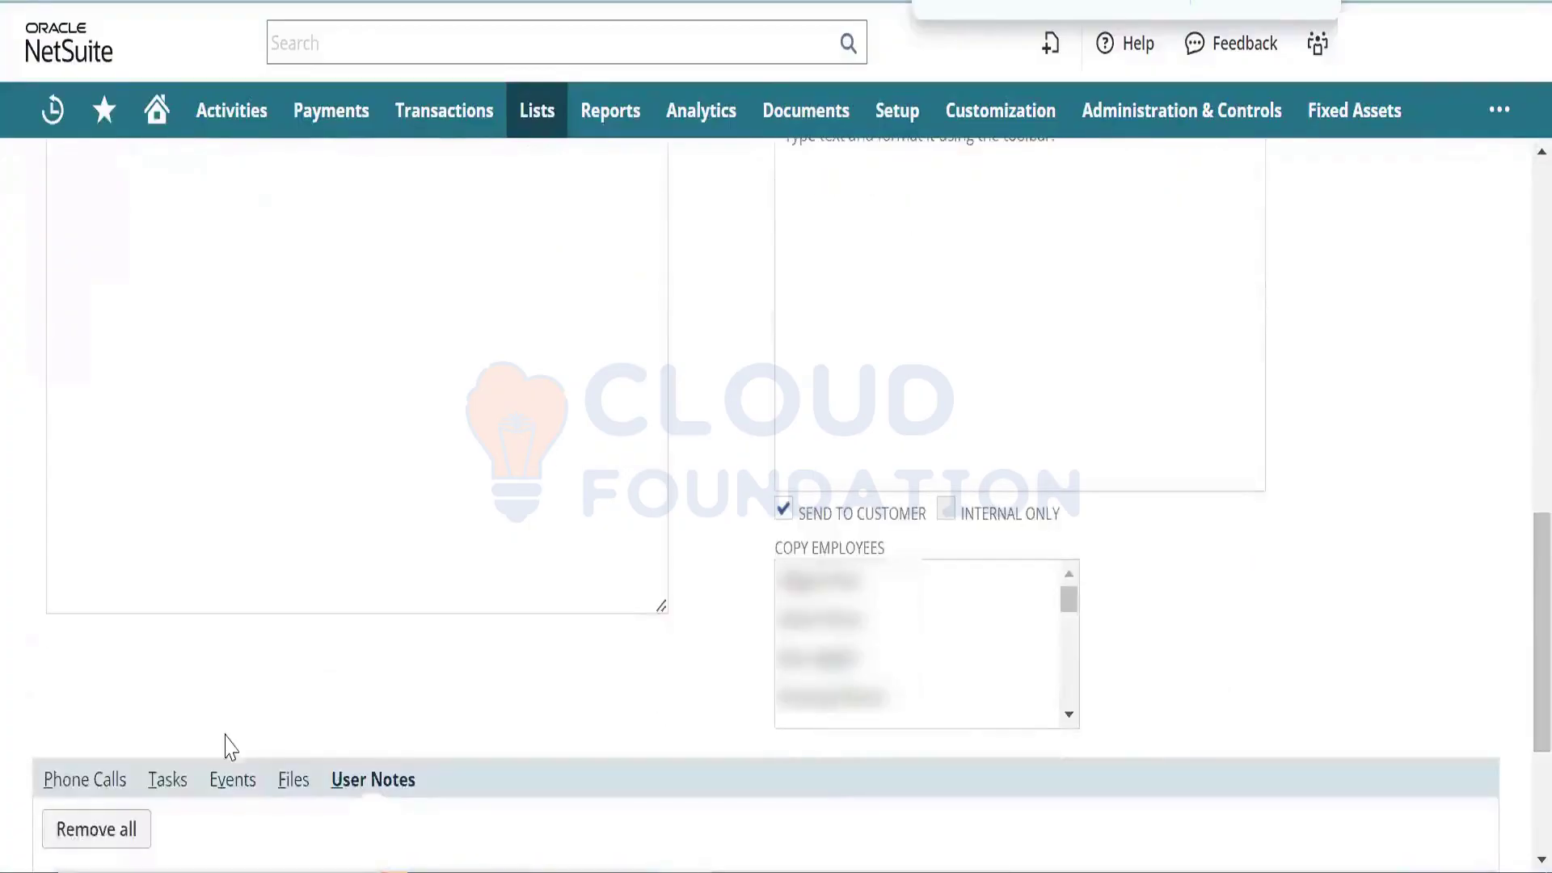
pyautogui.scroll(-3, 1511, 598)
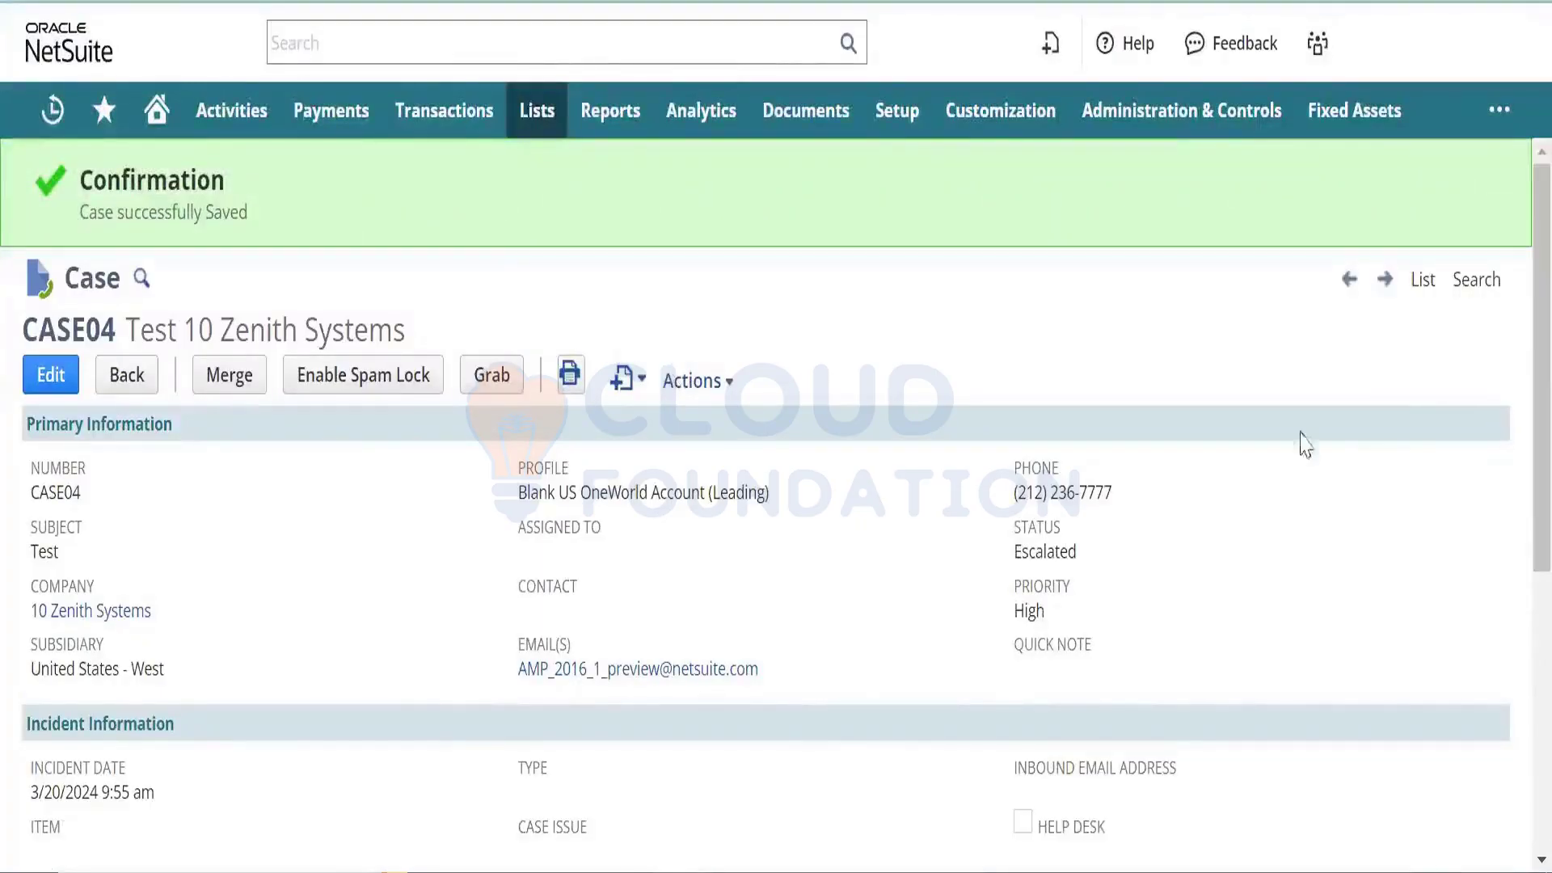
# Step: Check the saved case's status and examine the action and escalation assignment in its escalation history
pyautogui.doubleClick(1067, 551)
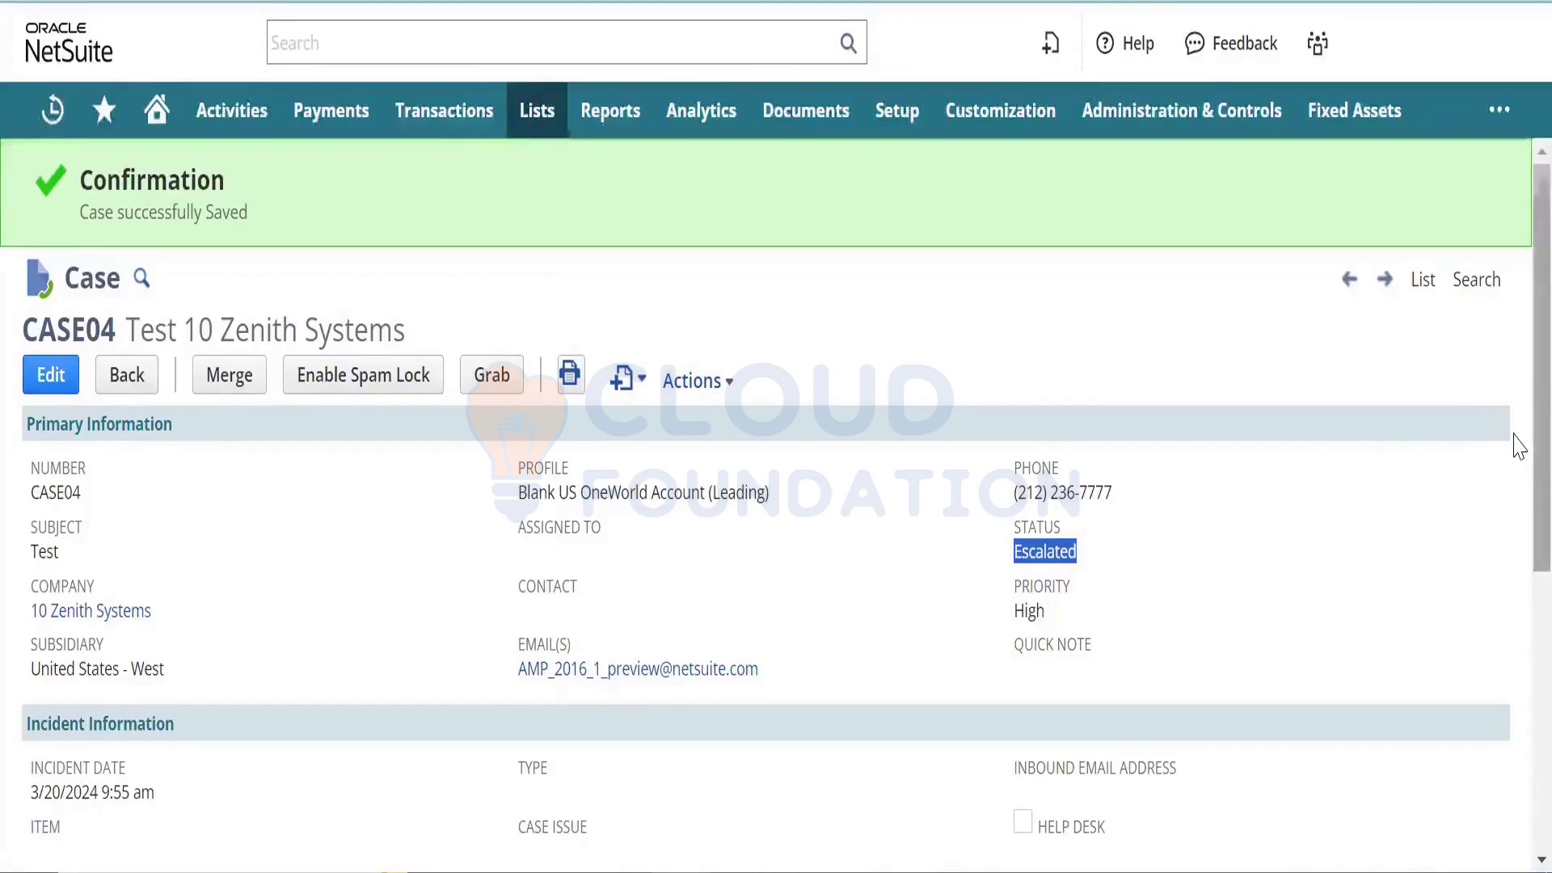
pyautogui.scroll(-2, 1516, 610)
pyautogui.scroll(-3, 1517, 610)
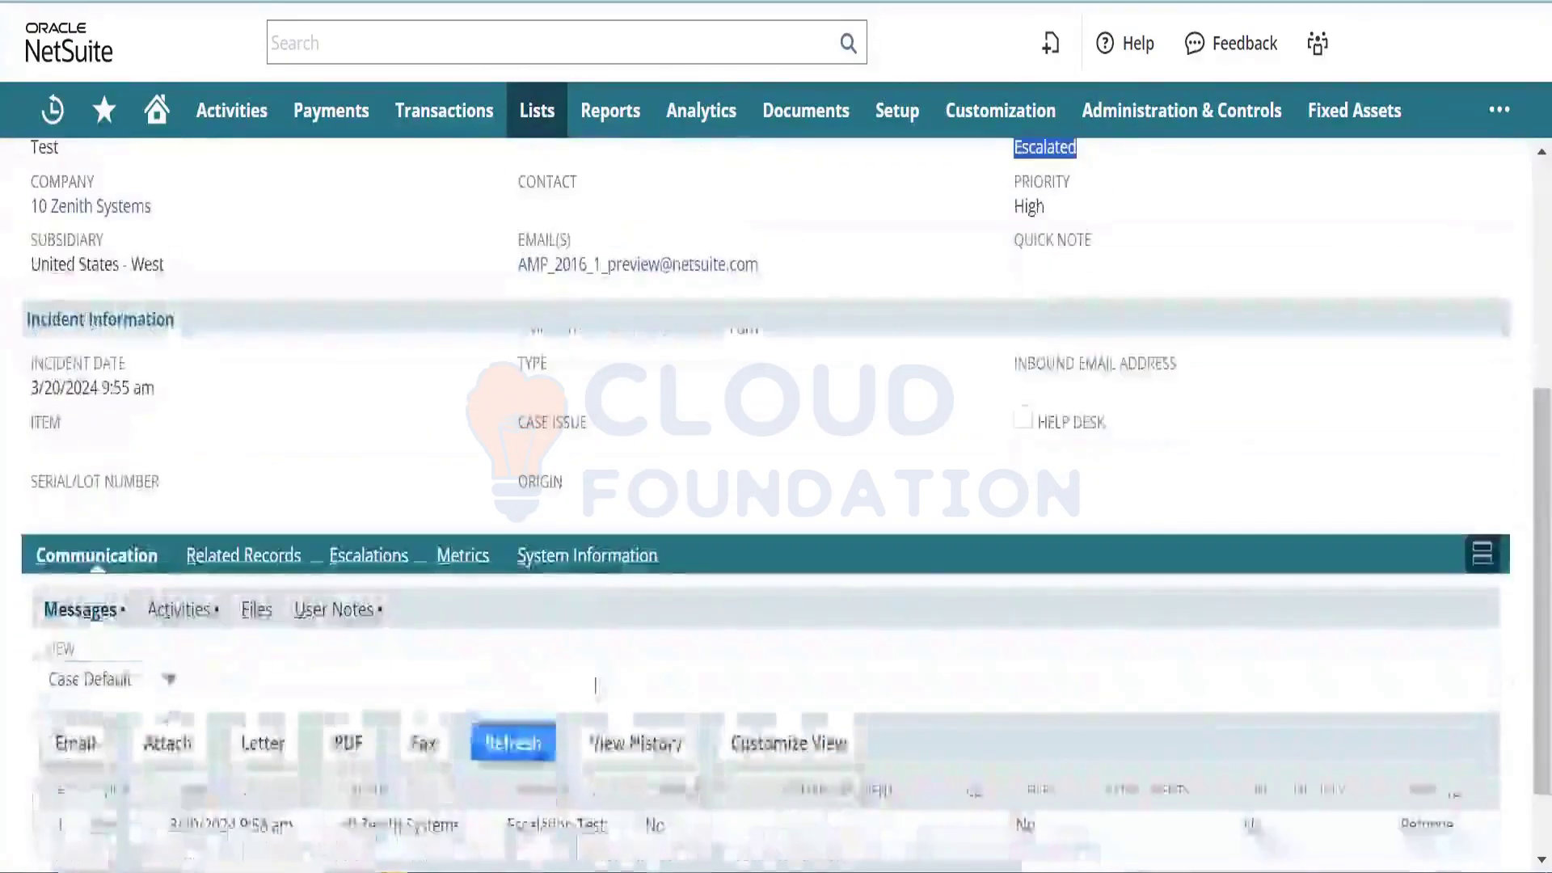
pyautogui.click(392, 558)
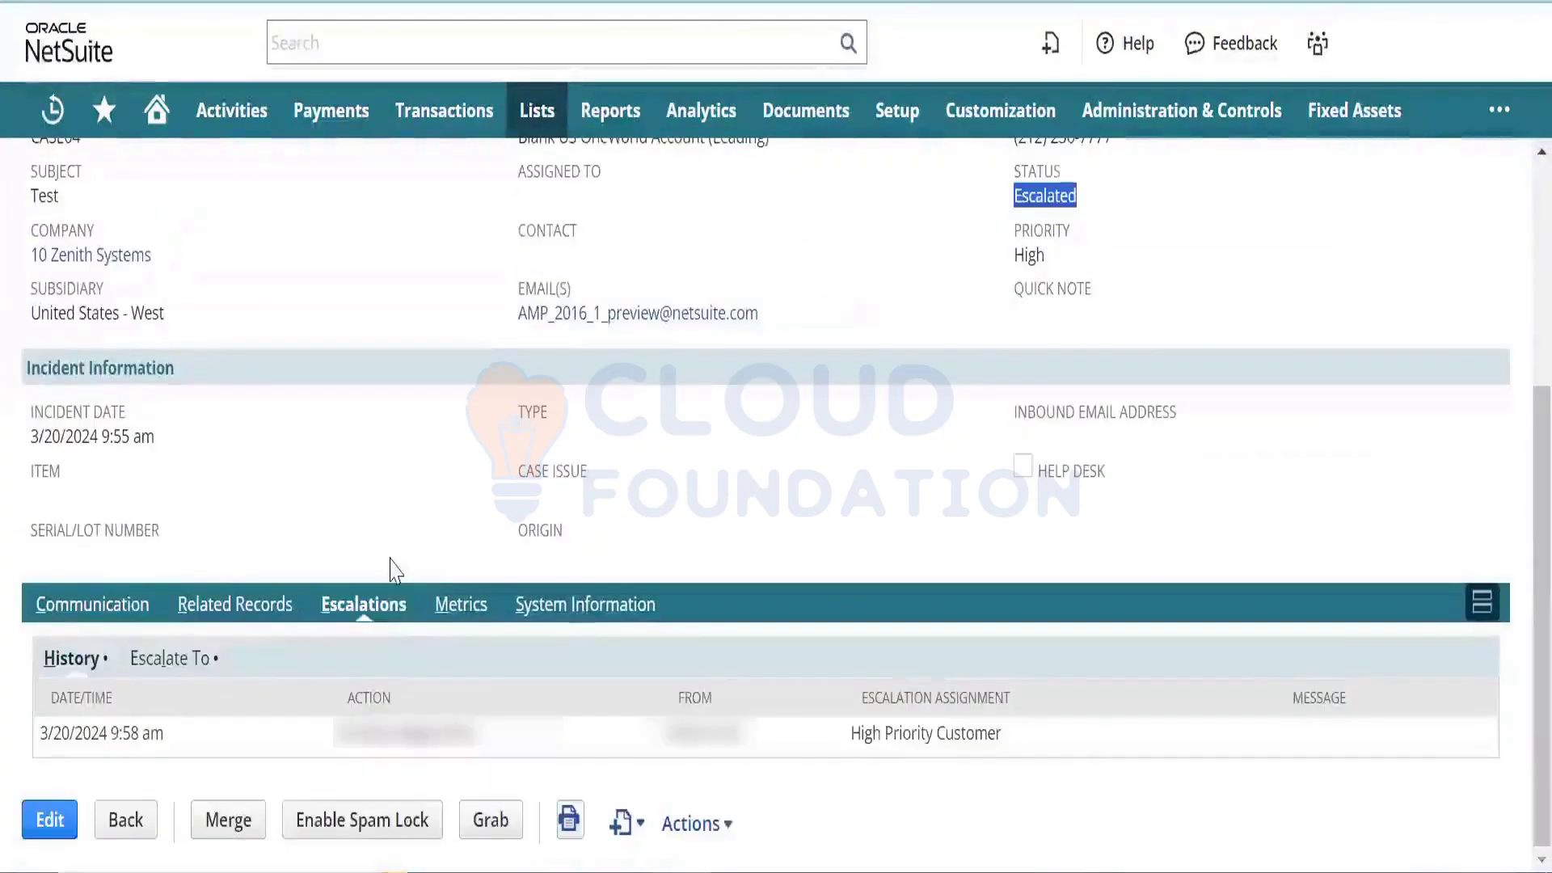
pyautogui.moveTo(503, 752); pyautogui.dragTo(332, 736)
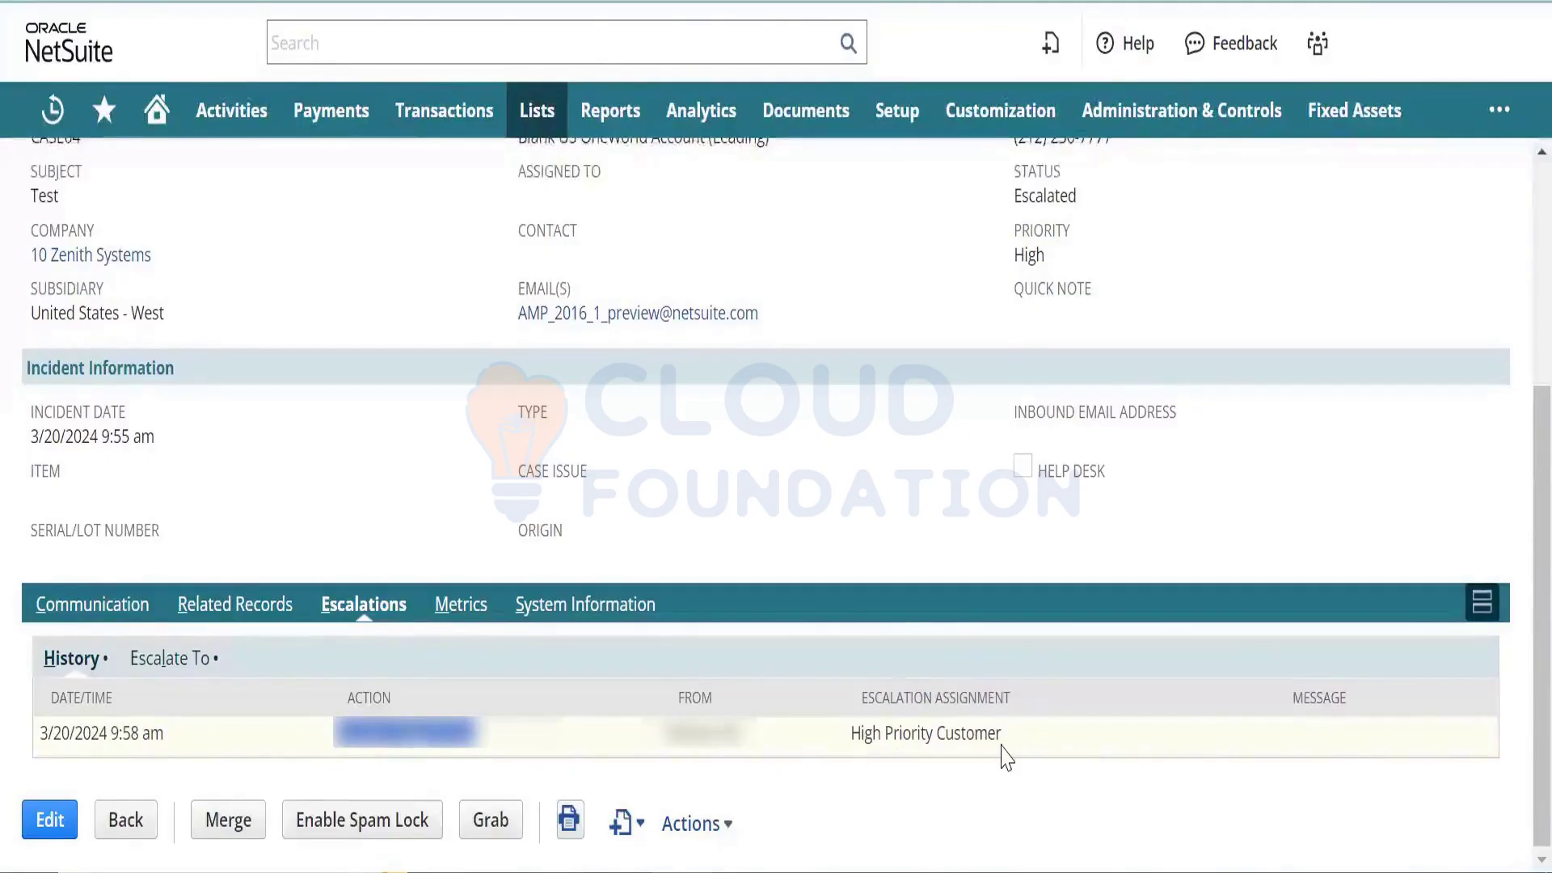
pyautogui.moveTo(1003, 745); pyautogui.dragTo(846, 738)
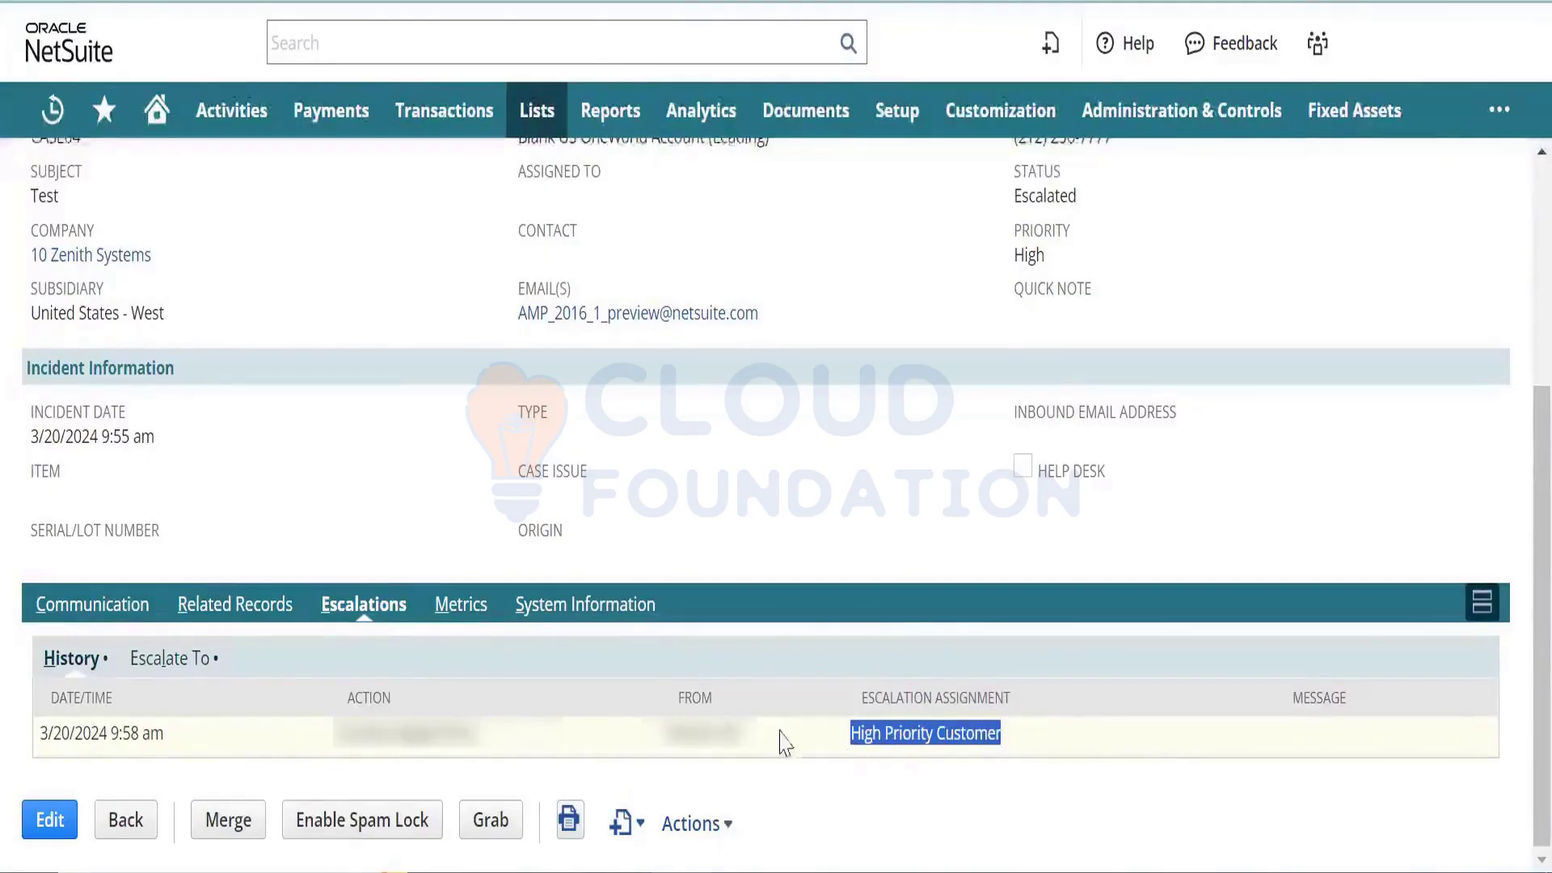
pyautogui.moveTo(483, 736); pyautogui.dragTo(336, 751)
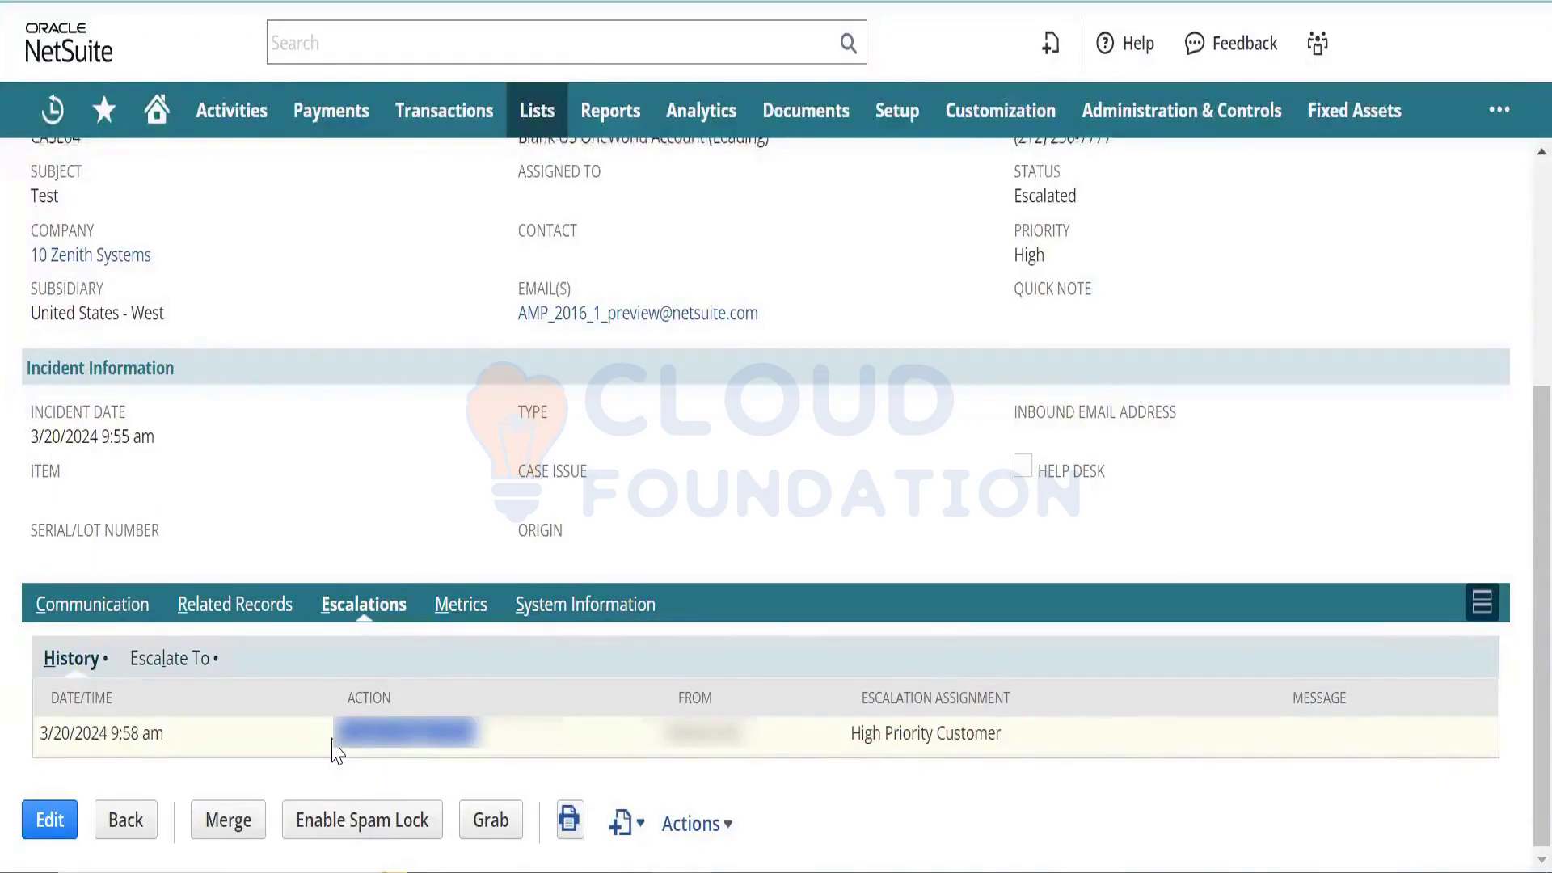
# Step: Check who the case is escalated to in its Escalate To list
pyautogui.click(170, 659)
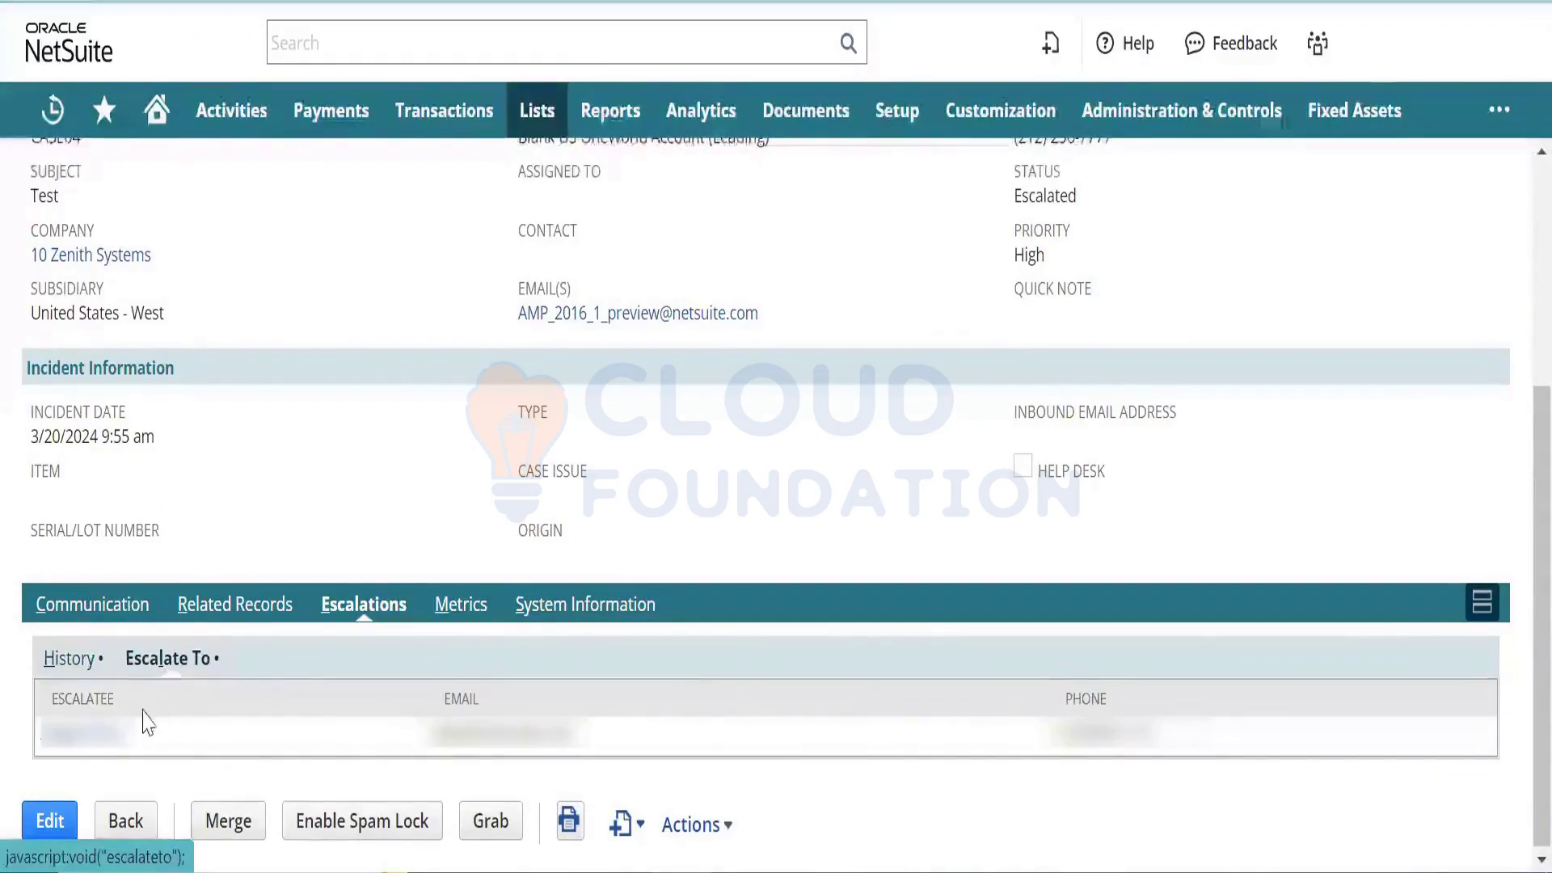
pyautogui.moveTo(131, 734); pyautogui.dragTo(44, 739)
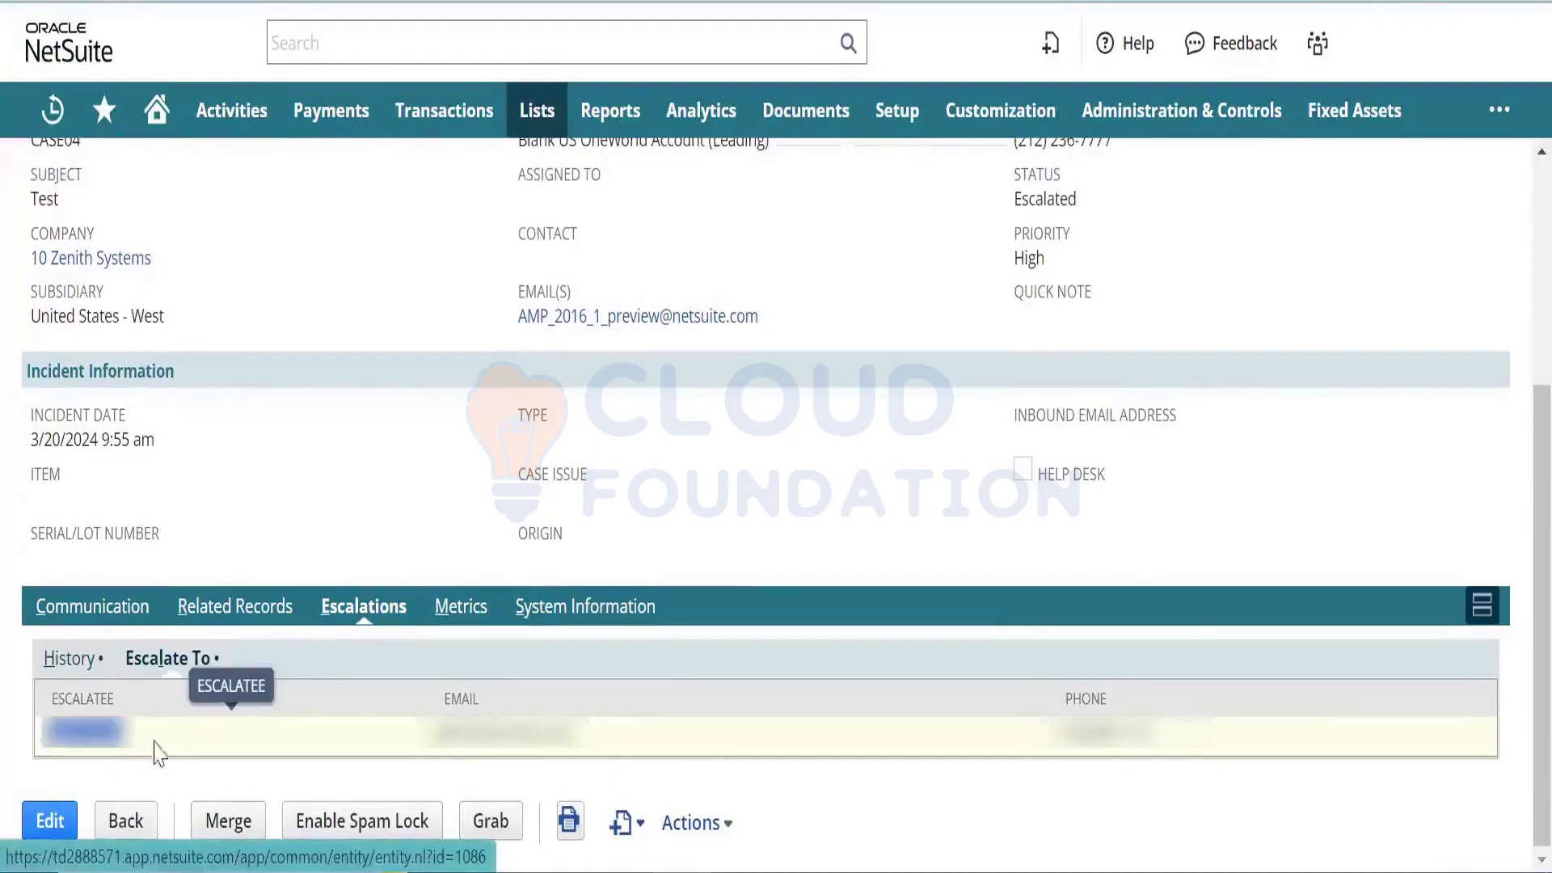
pyautogui.click(674, 546)
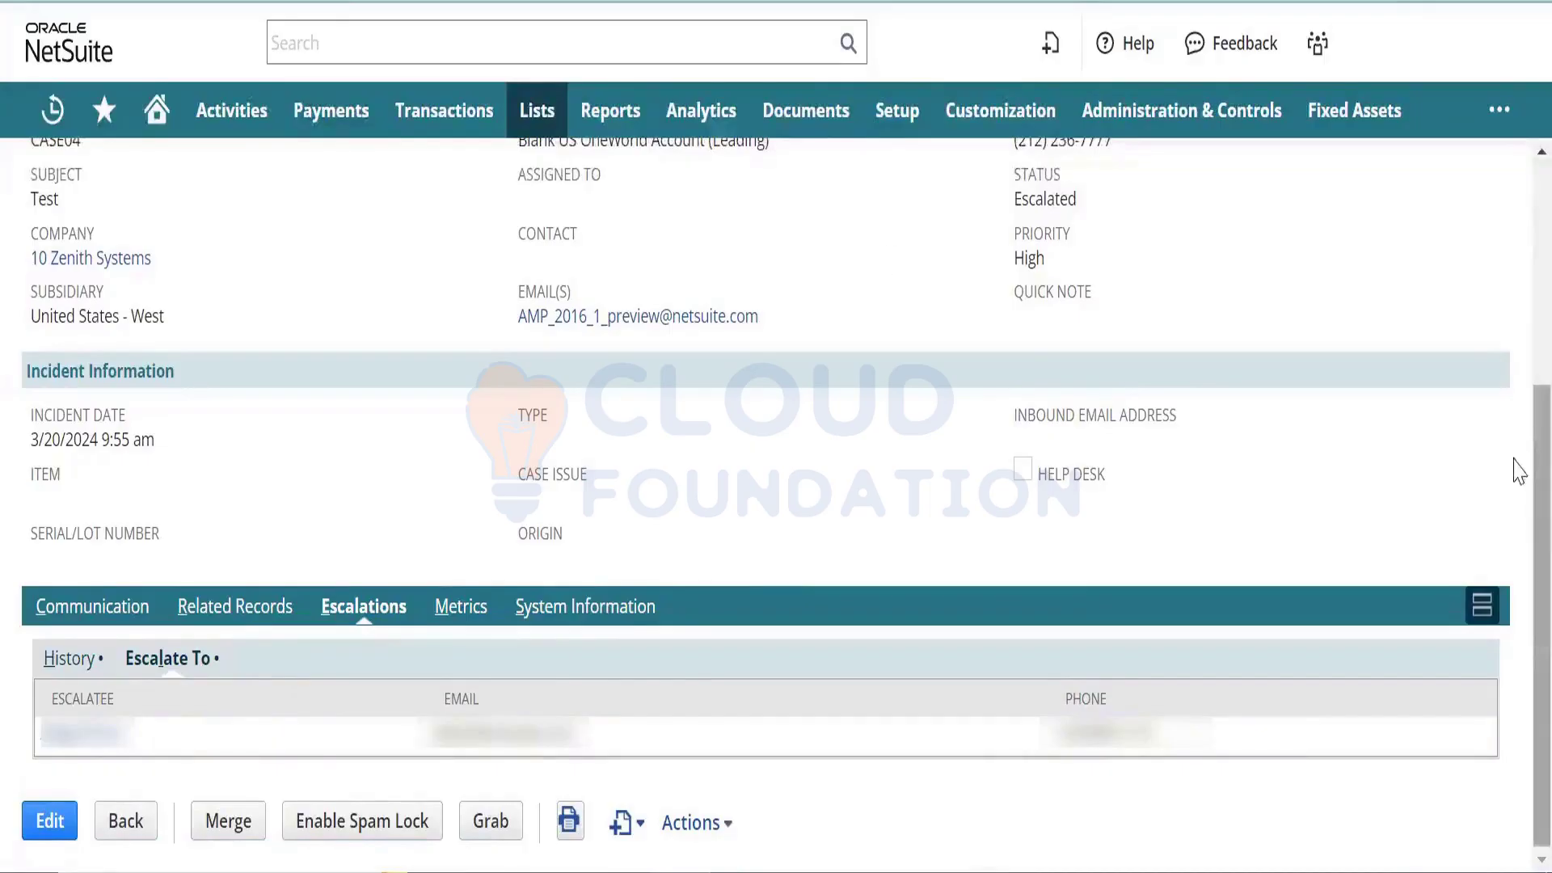
pyautogui.scroll(2, 1514, 434)
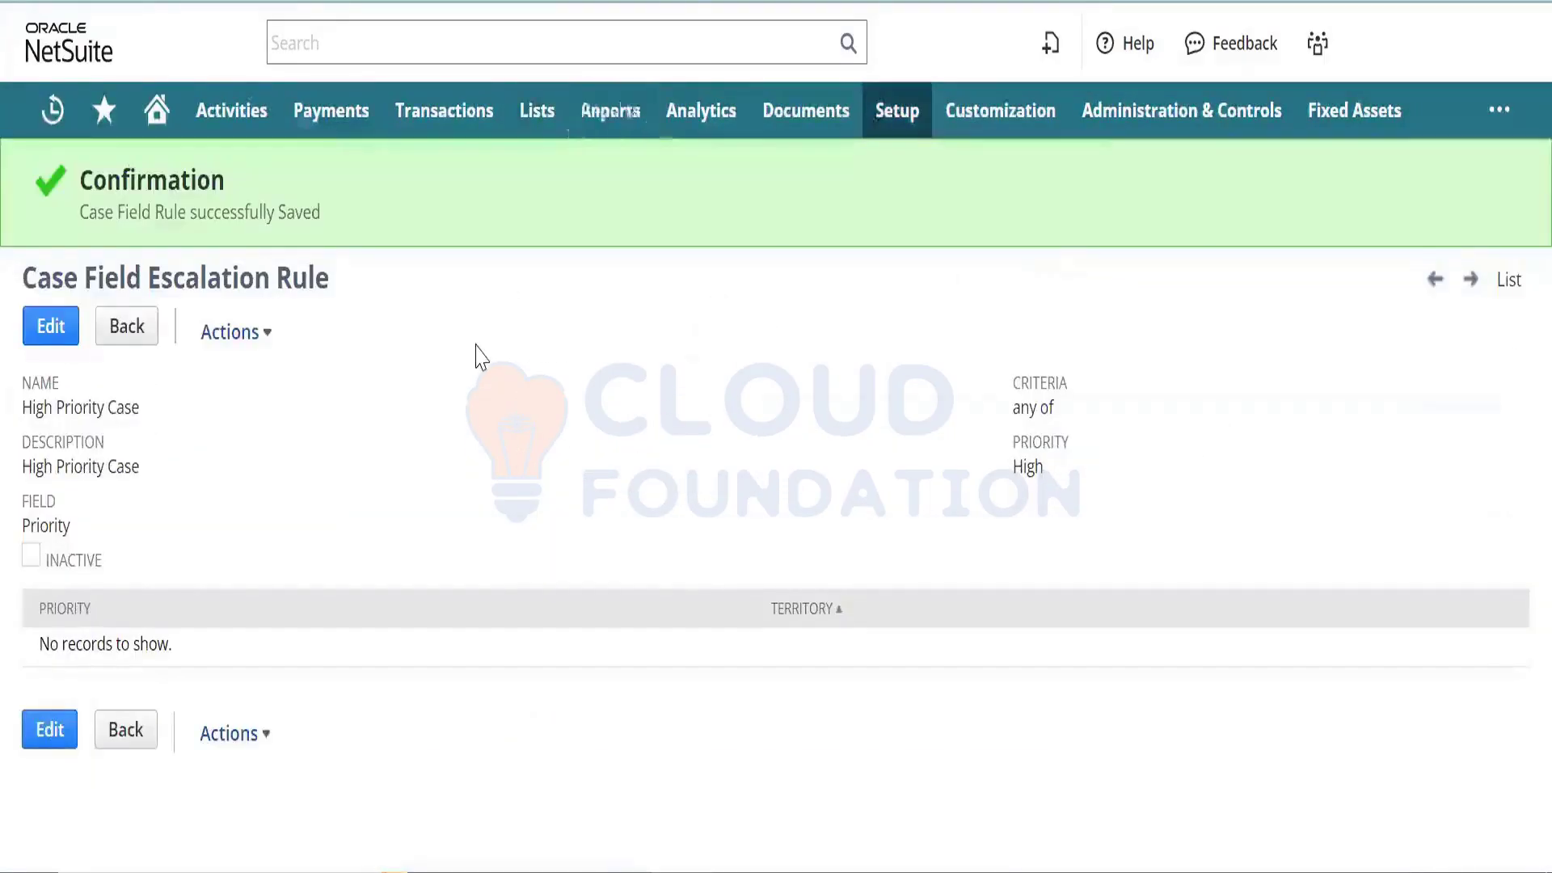
# Step: Start a new case field escalation rule based on the Duration since Case Creation (minutes) field
pyautogui.moveTo(260, 341)
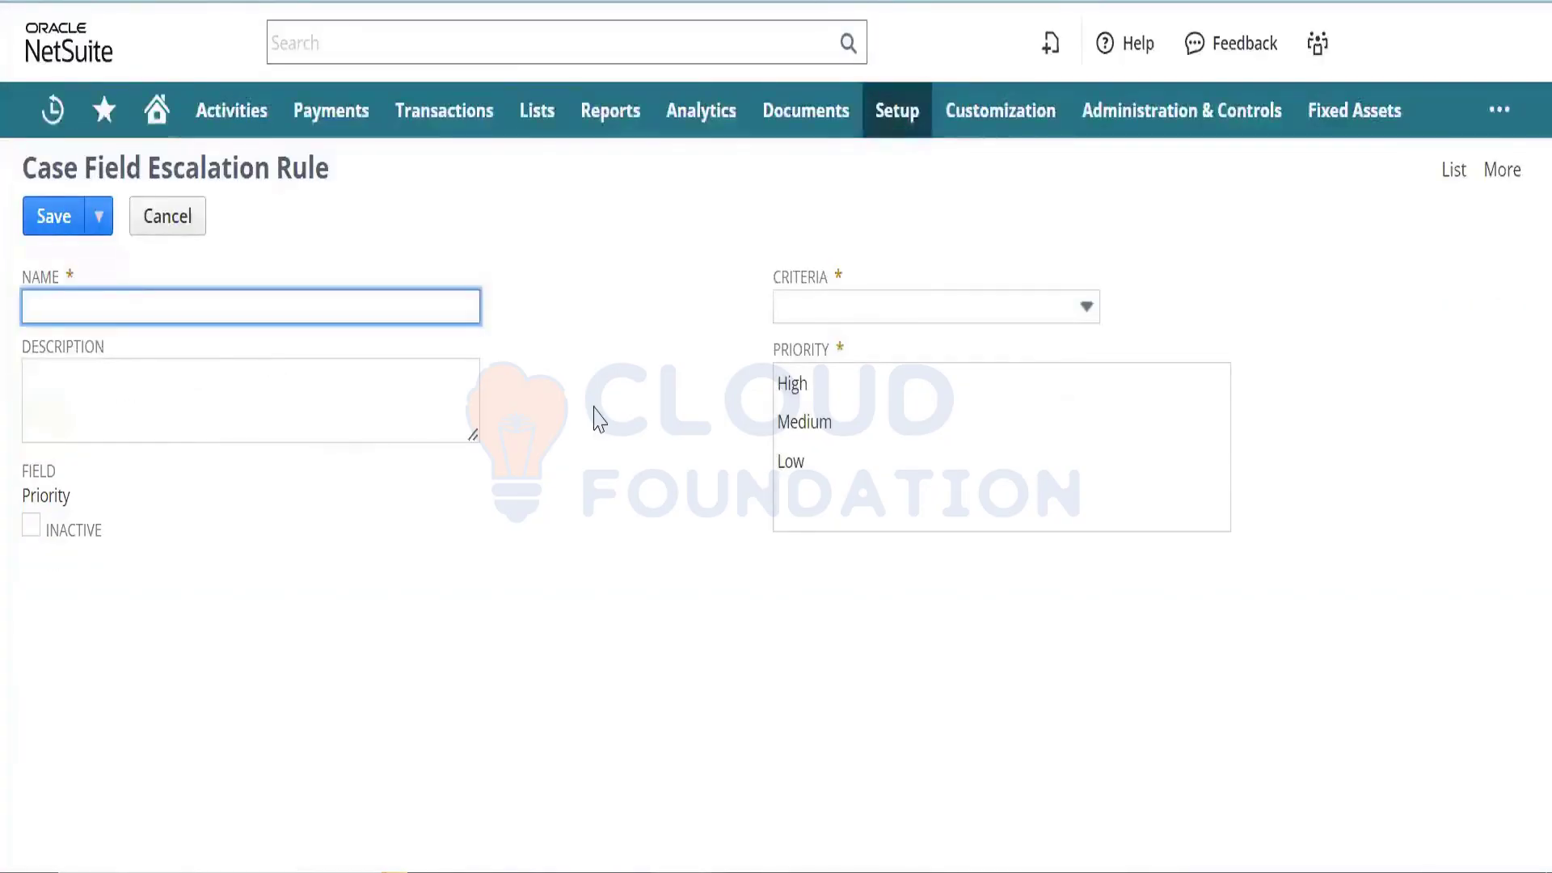
pyautogui.click(1454, 170)
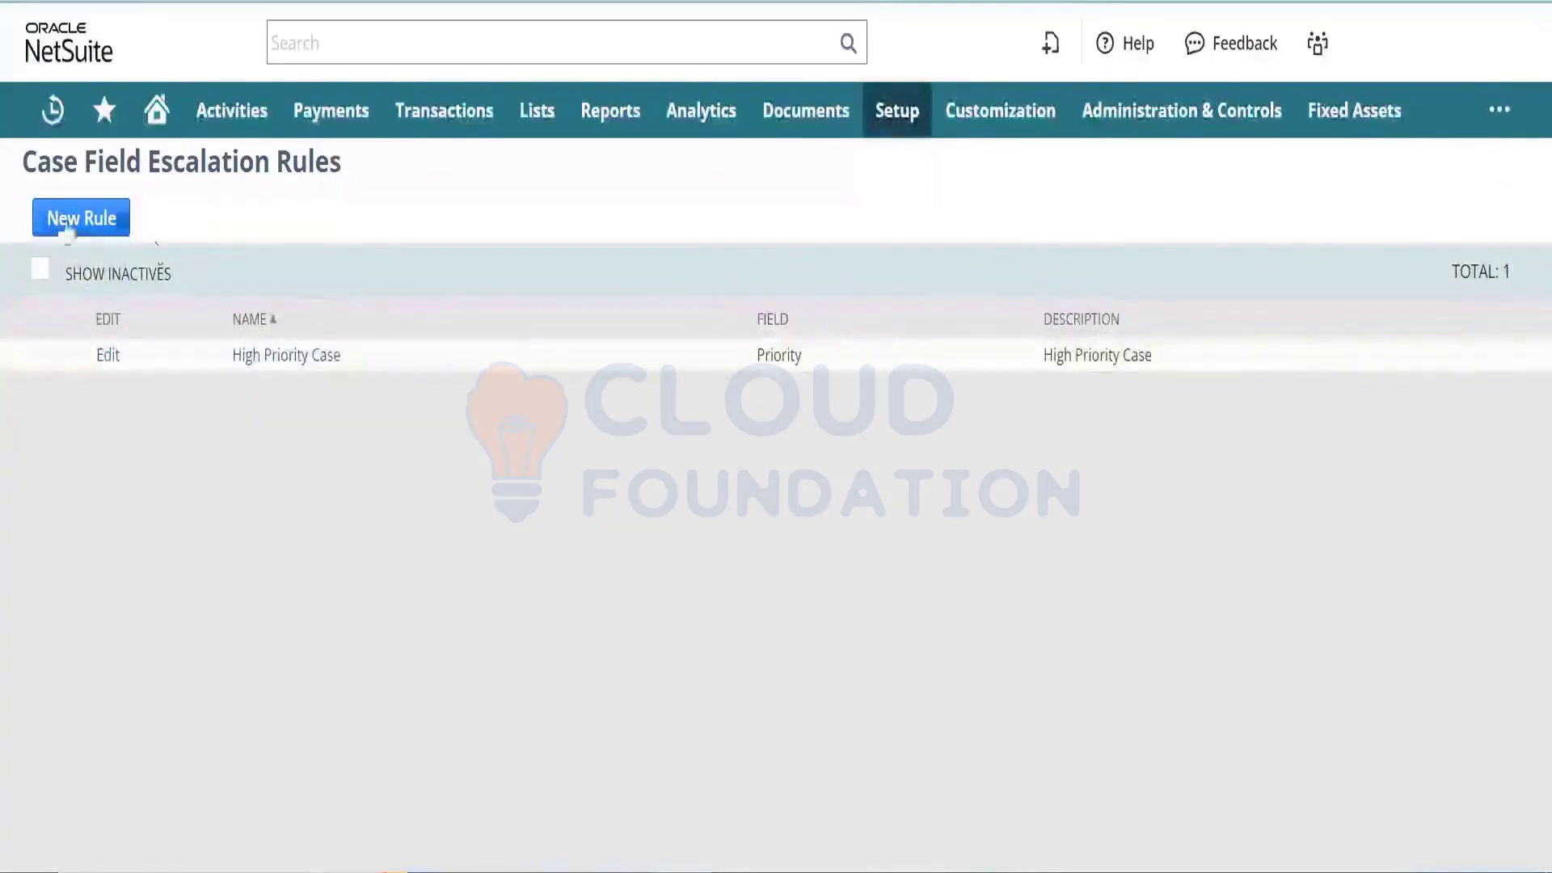
pyautogui.click(63, 227)
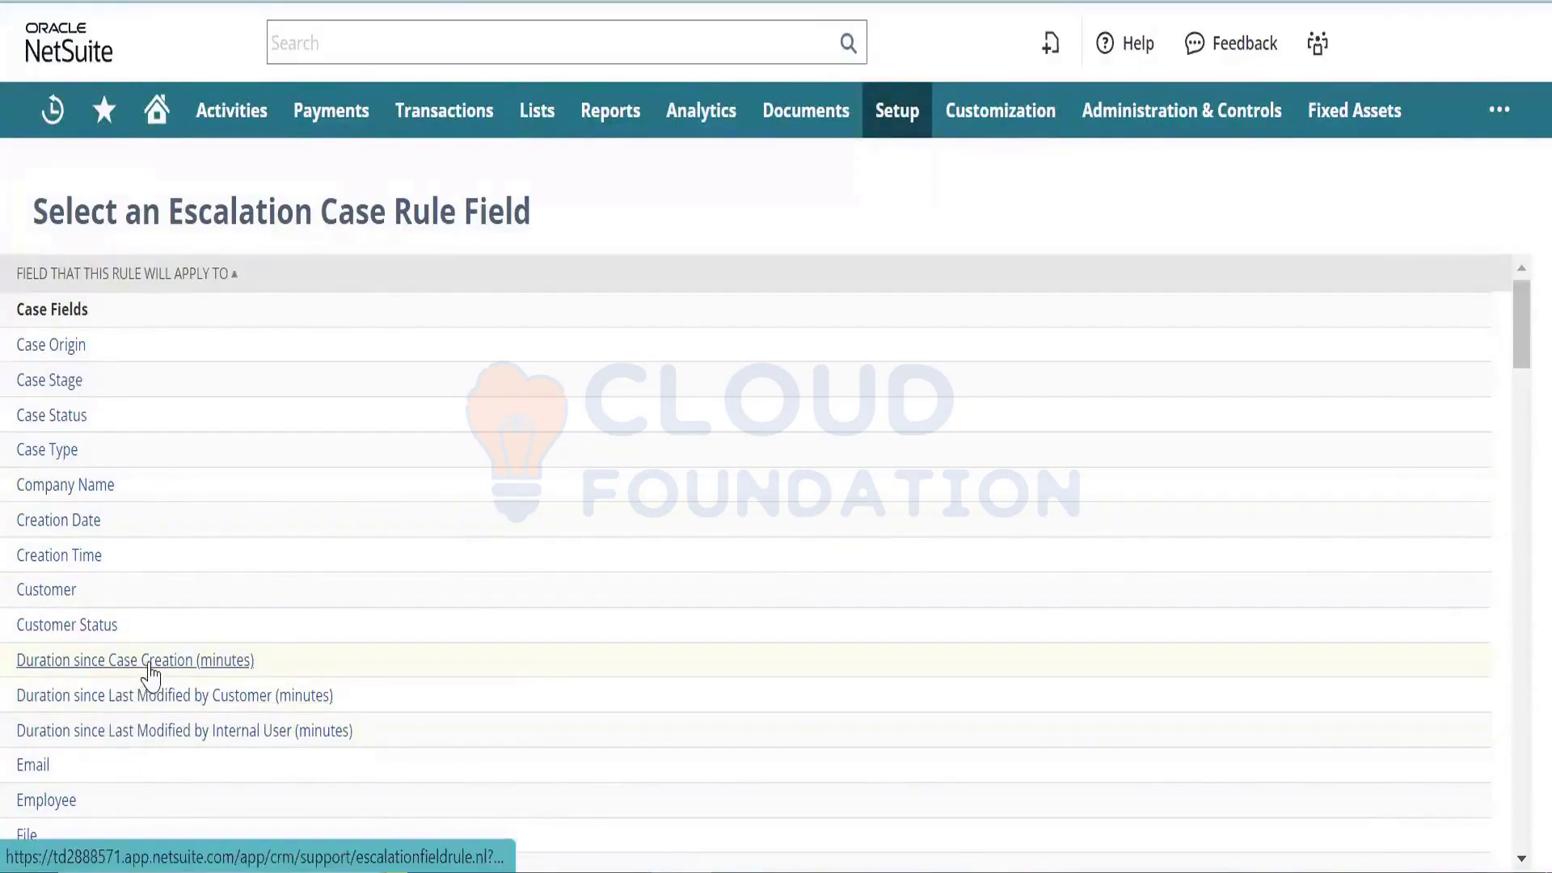
pyautogui.click(198, 661)
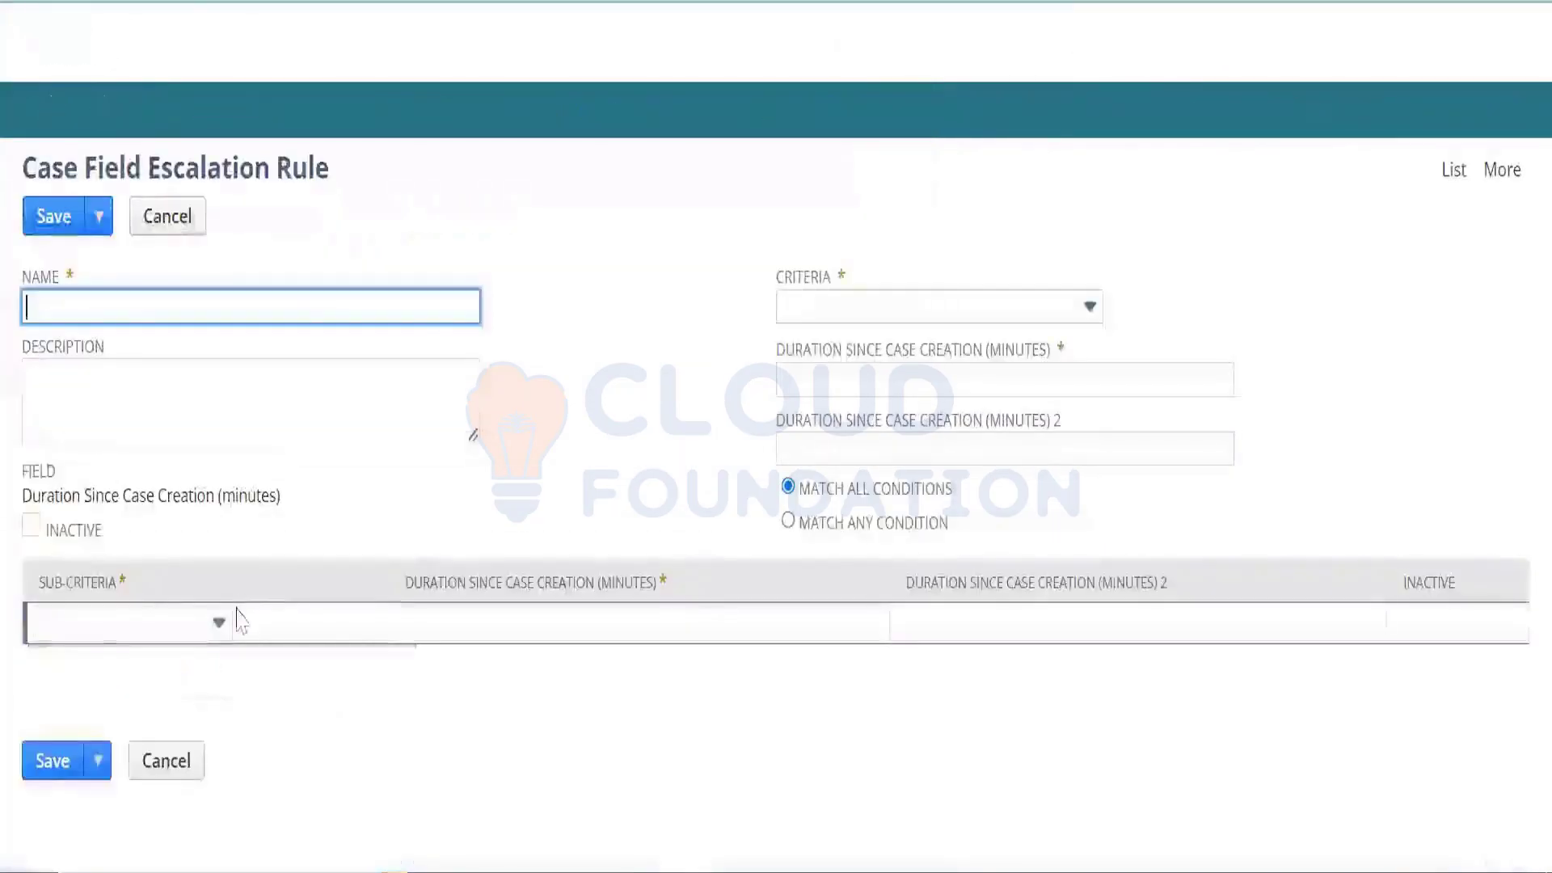
# Step: Set the rule's criteria to greater than with a duration since case creation of 120 minutes
pyautogui.click(862, 305)
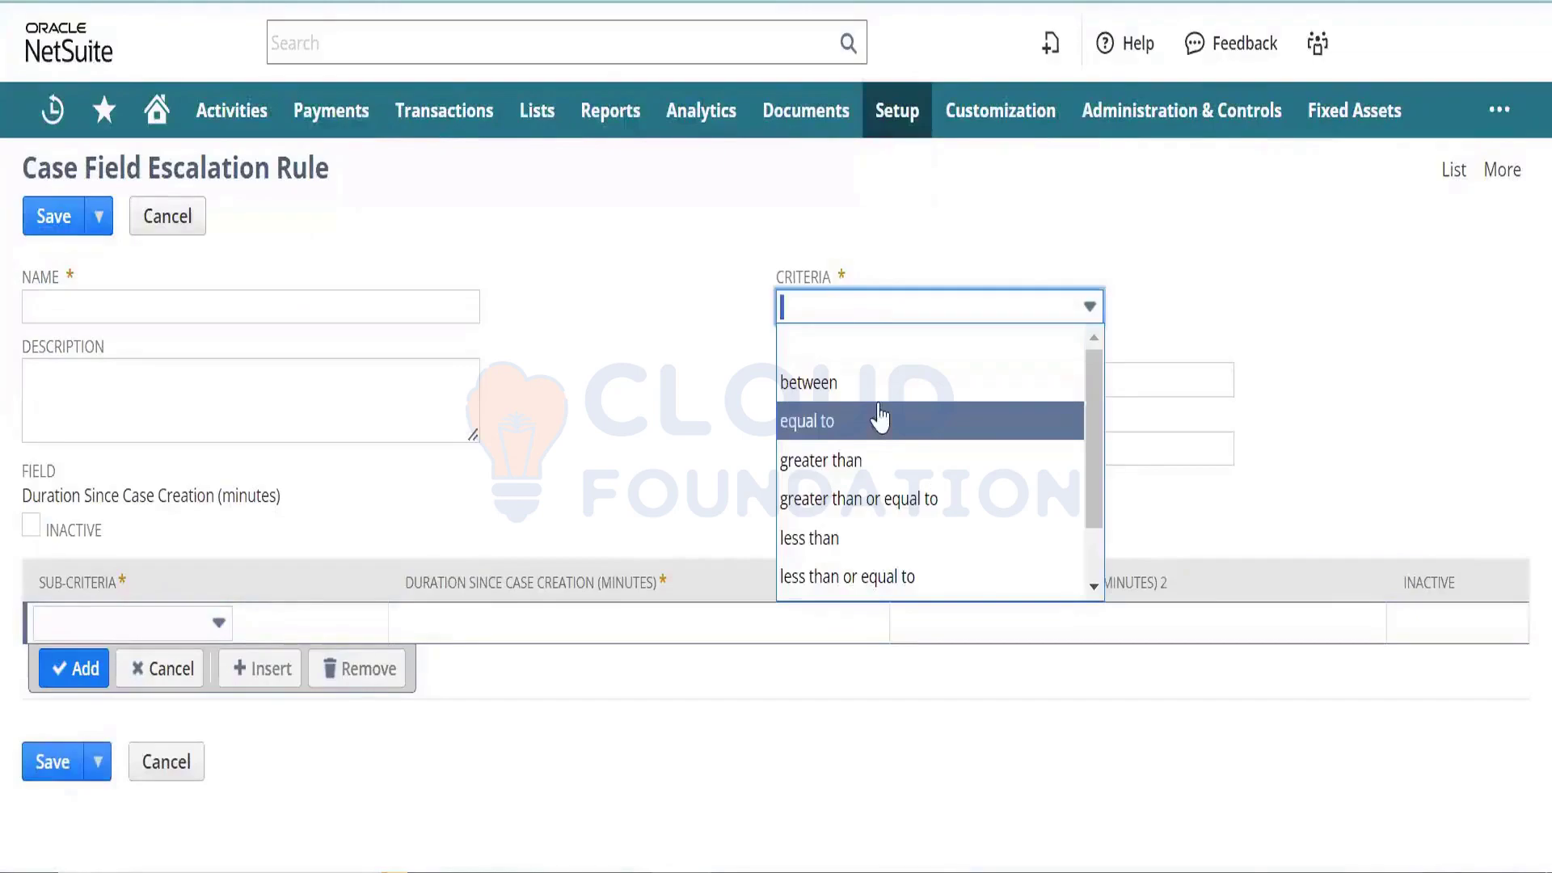
pyautogui.click(887, 453)
pyautogui.click(943, 383)
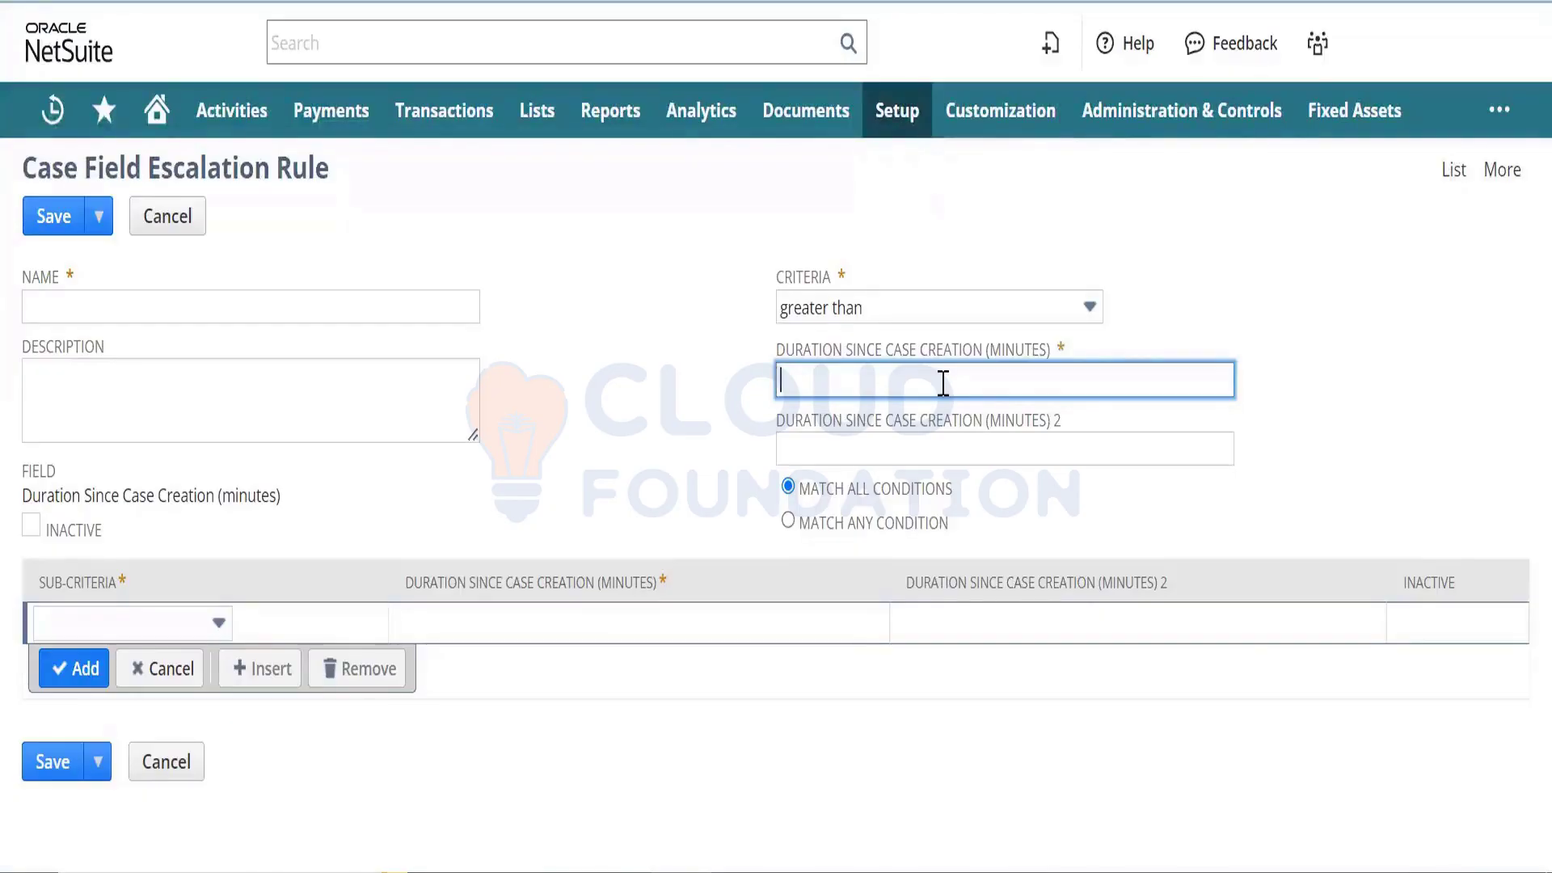
pyautogui.press('BackSpace')
pyautogui.press('BackSpace')
pyautogui.press('Tab')
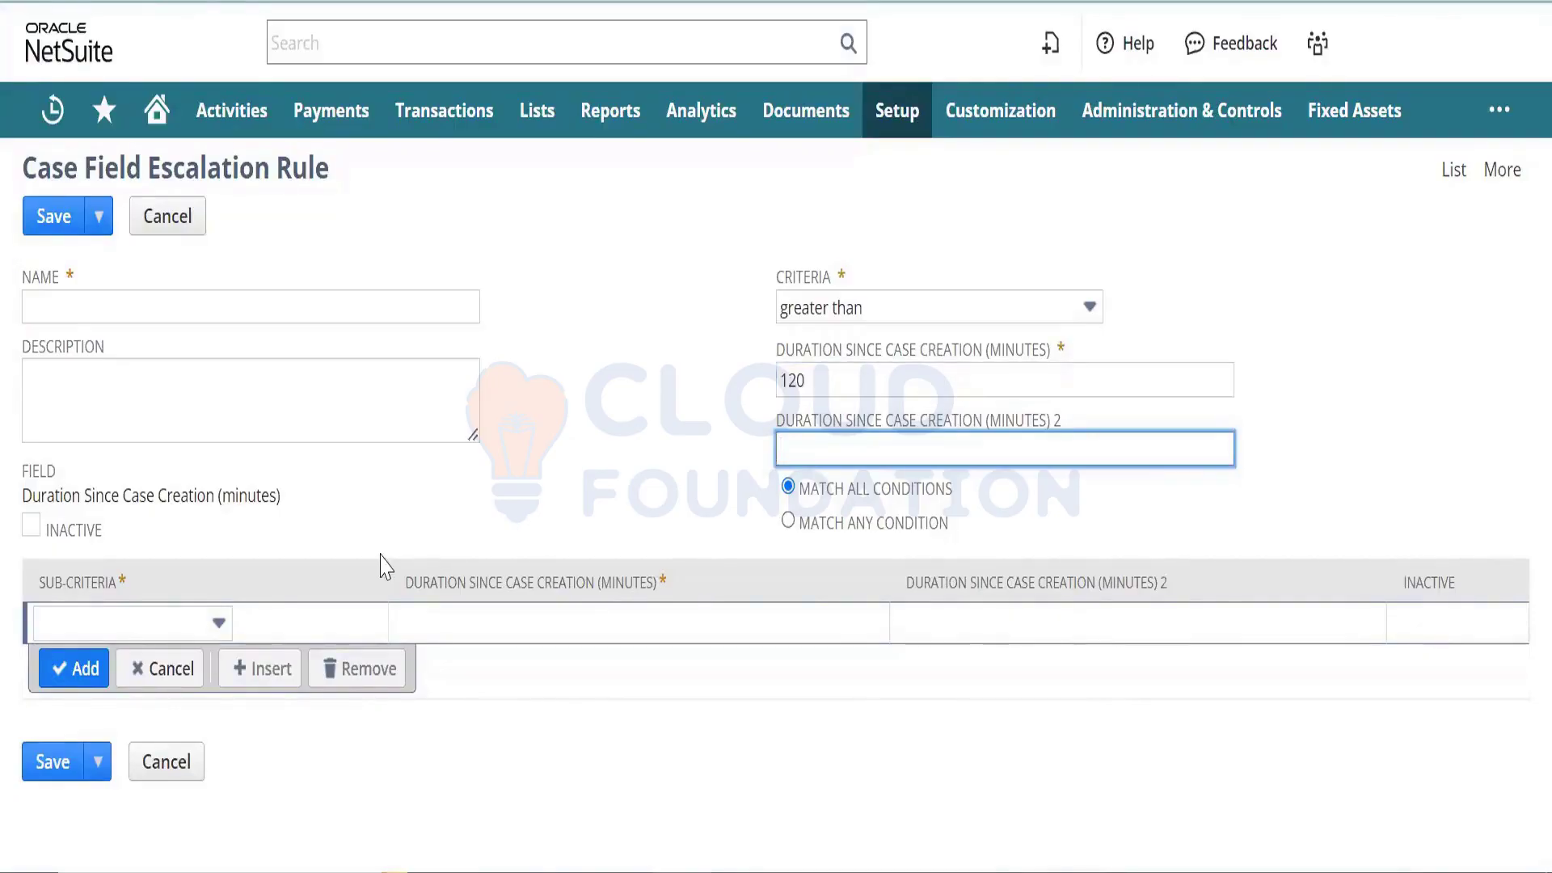
# Step: Name the new escalation rule "Duration since Case creation"
pyautogui.click(314, 301)
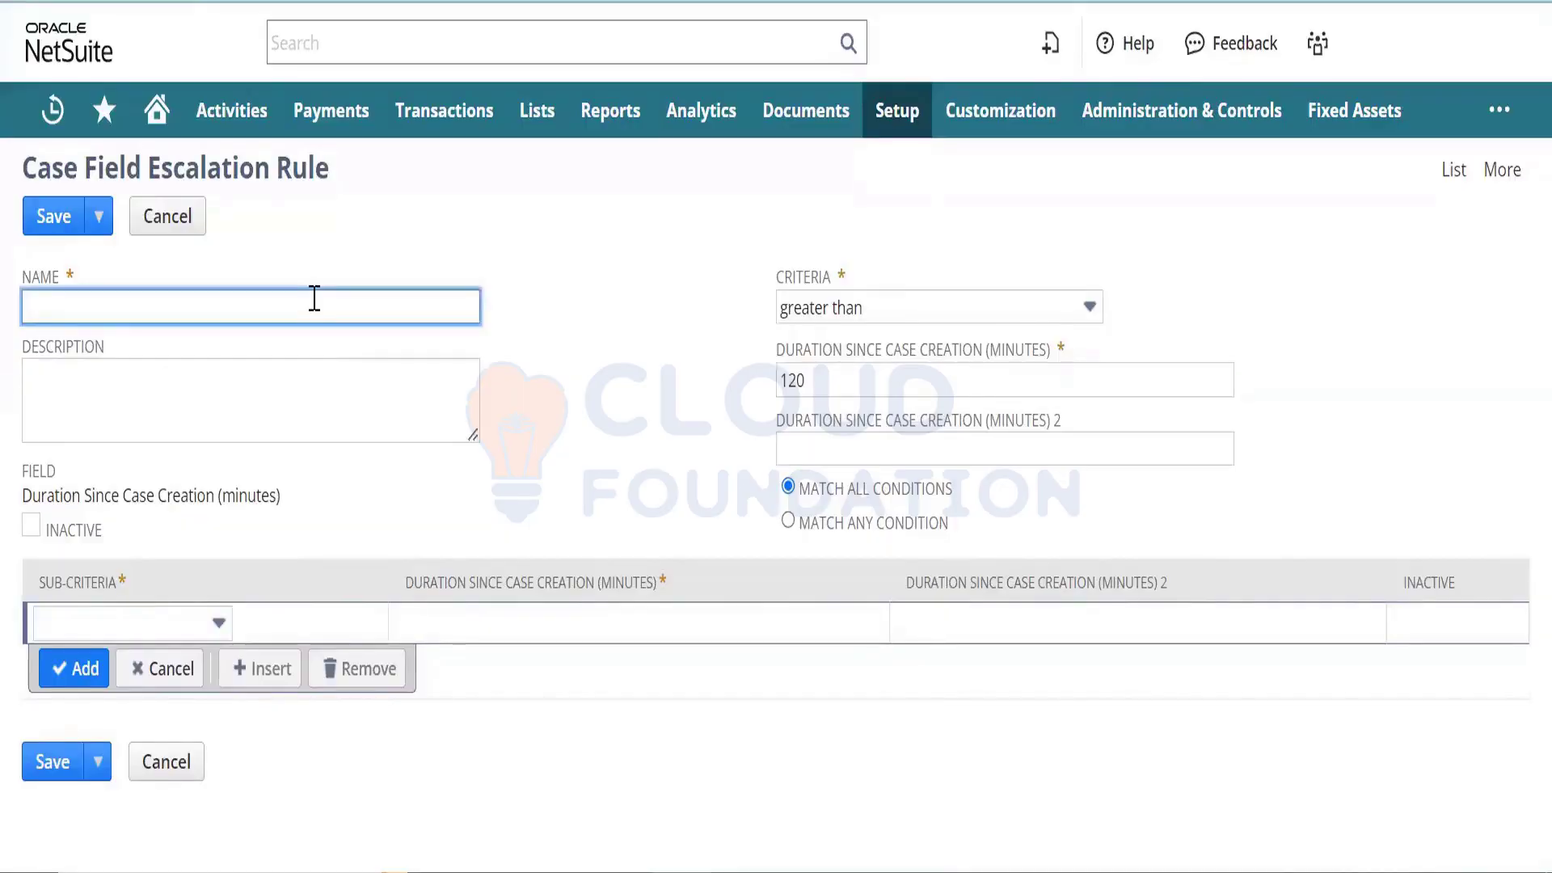
pyautogui.write('Time s')
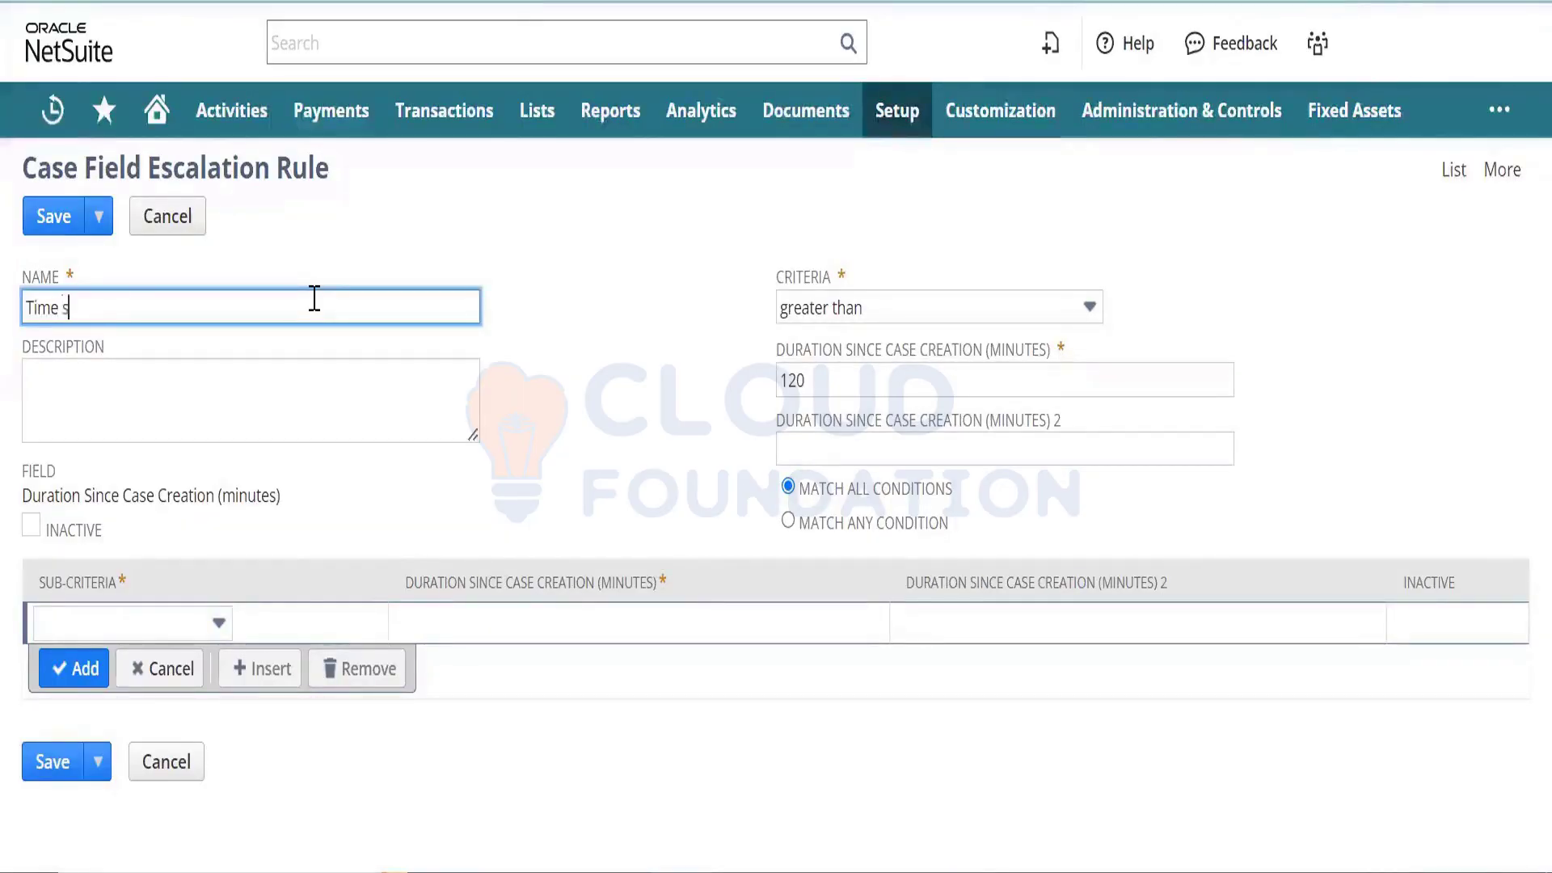
pyautogui.press('BackSpace')
pyautogui.press('BackSpace')
pyautogui.press('BackSpace')
pyautogui.press('BackSpace')
pyautogui.press('BackSpace')
pyautogui.press('BackSpace')
pyautogui.press('BackSpace')
pyautogui.press('BackSpace')
pyautogui.press('BackSpace')
pyautogui.press('BackSpace')
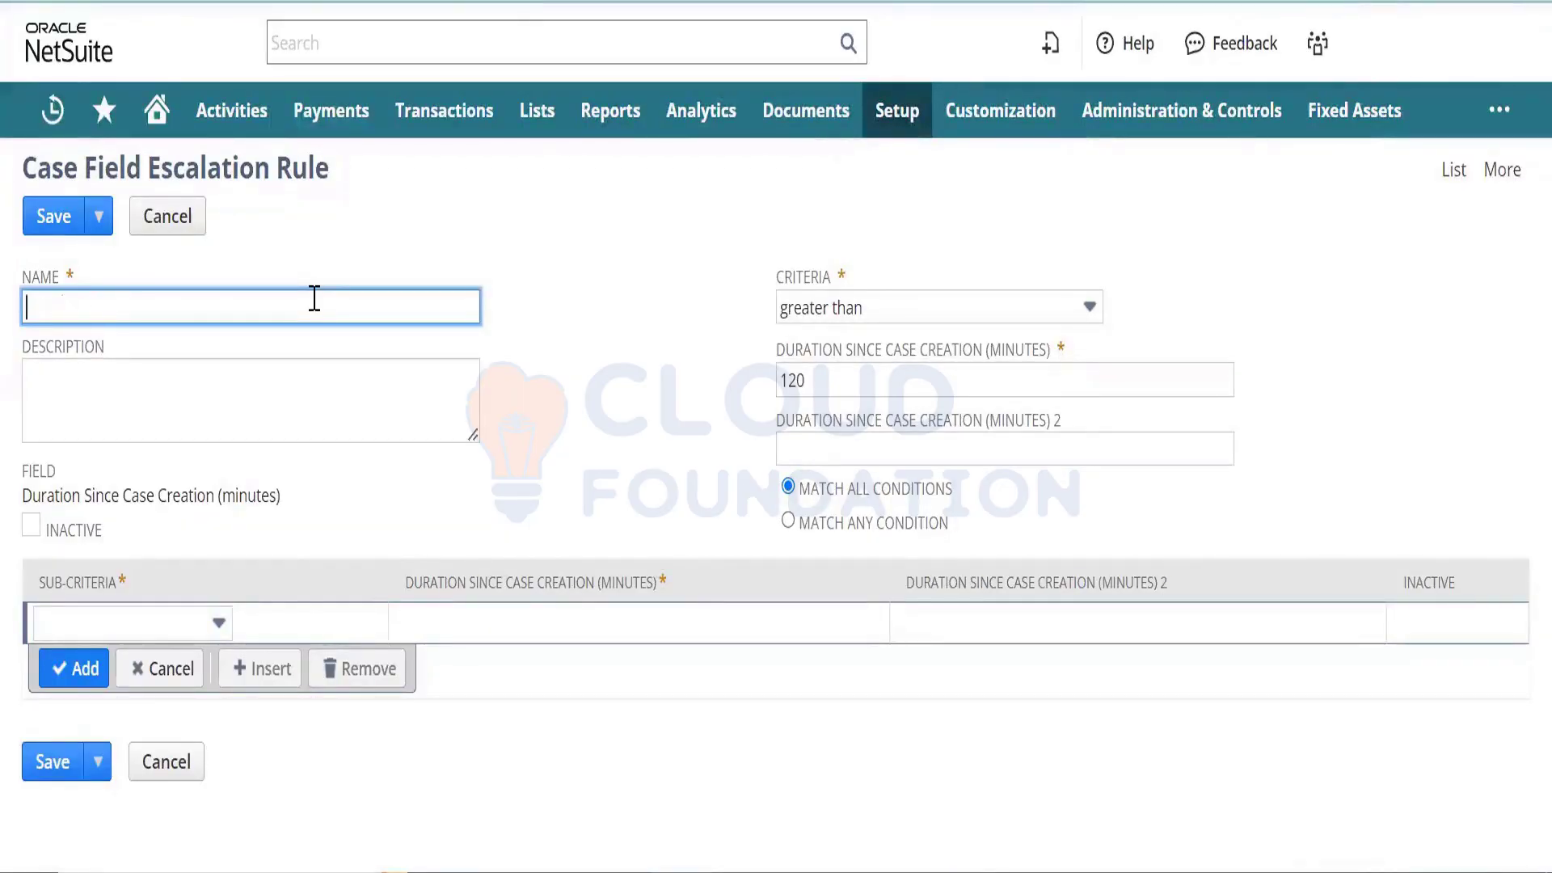
pyautogui.write('Duration since t')
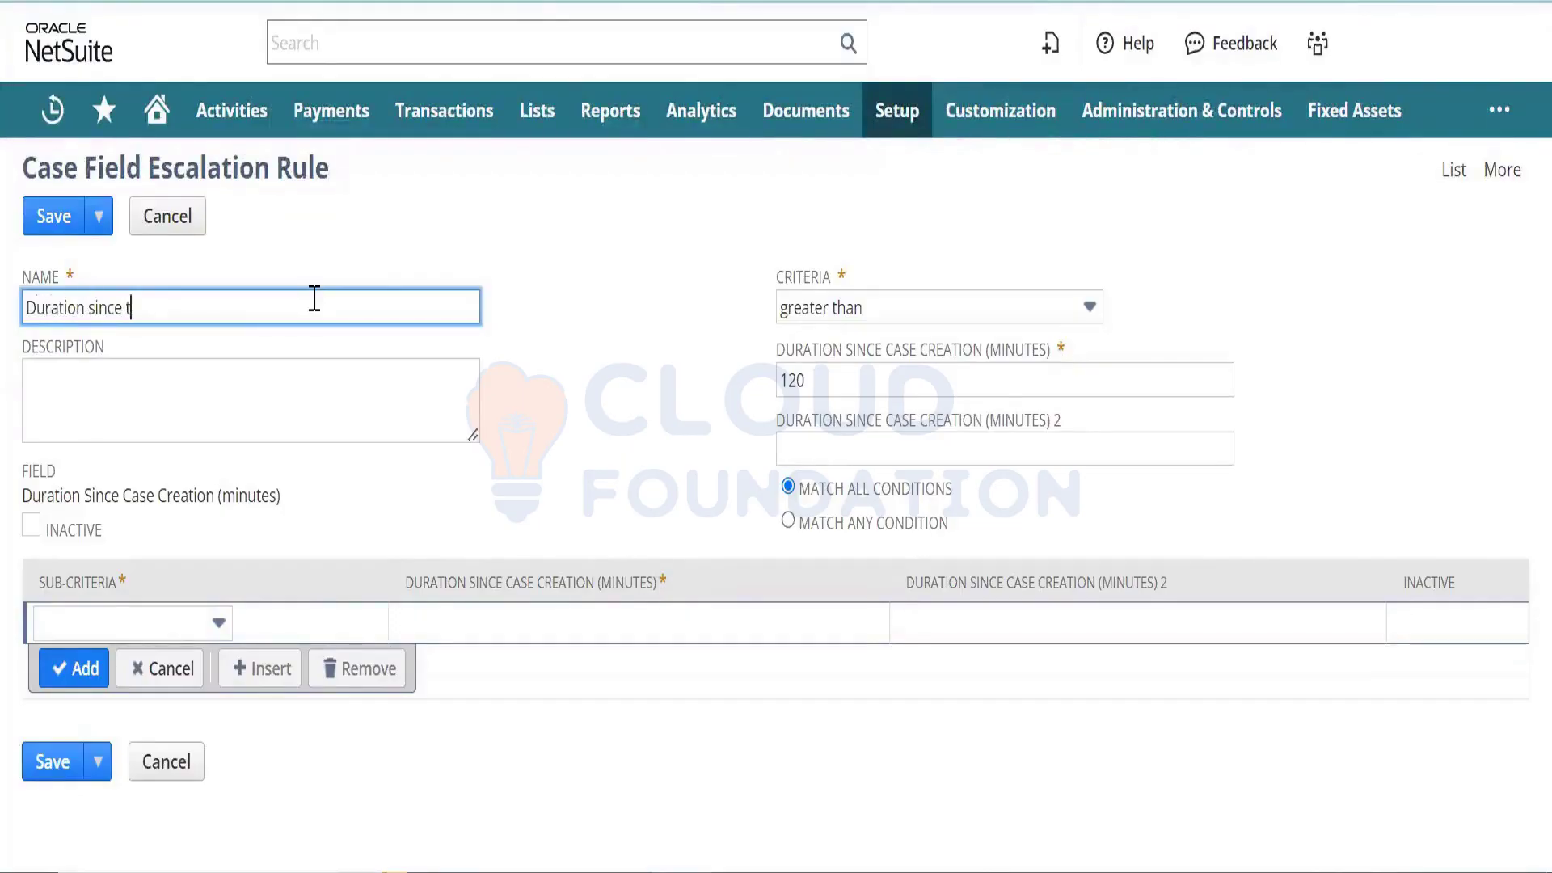
pyautogui.press('BackSpace')
pyautogui.write('Cas')
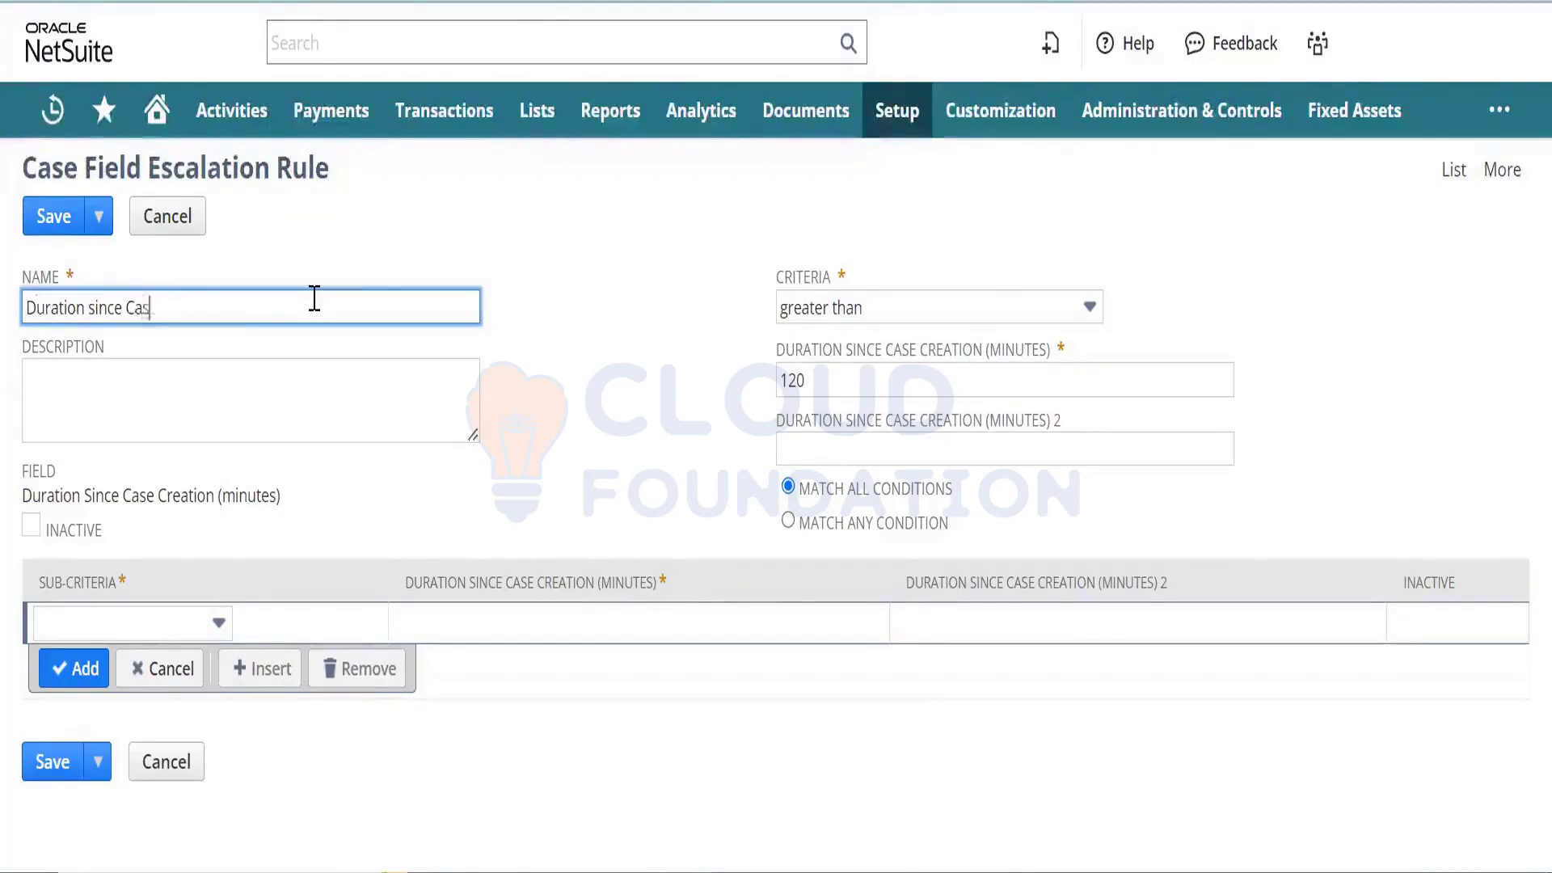
pyautogui.write('e creation')
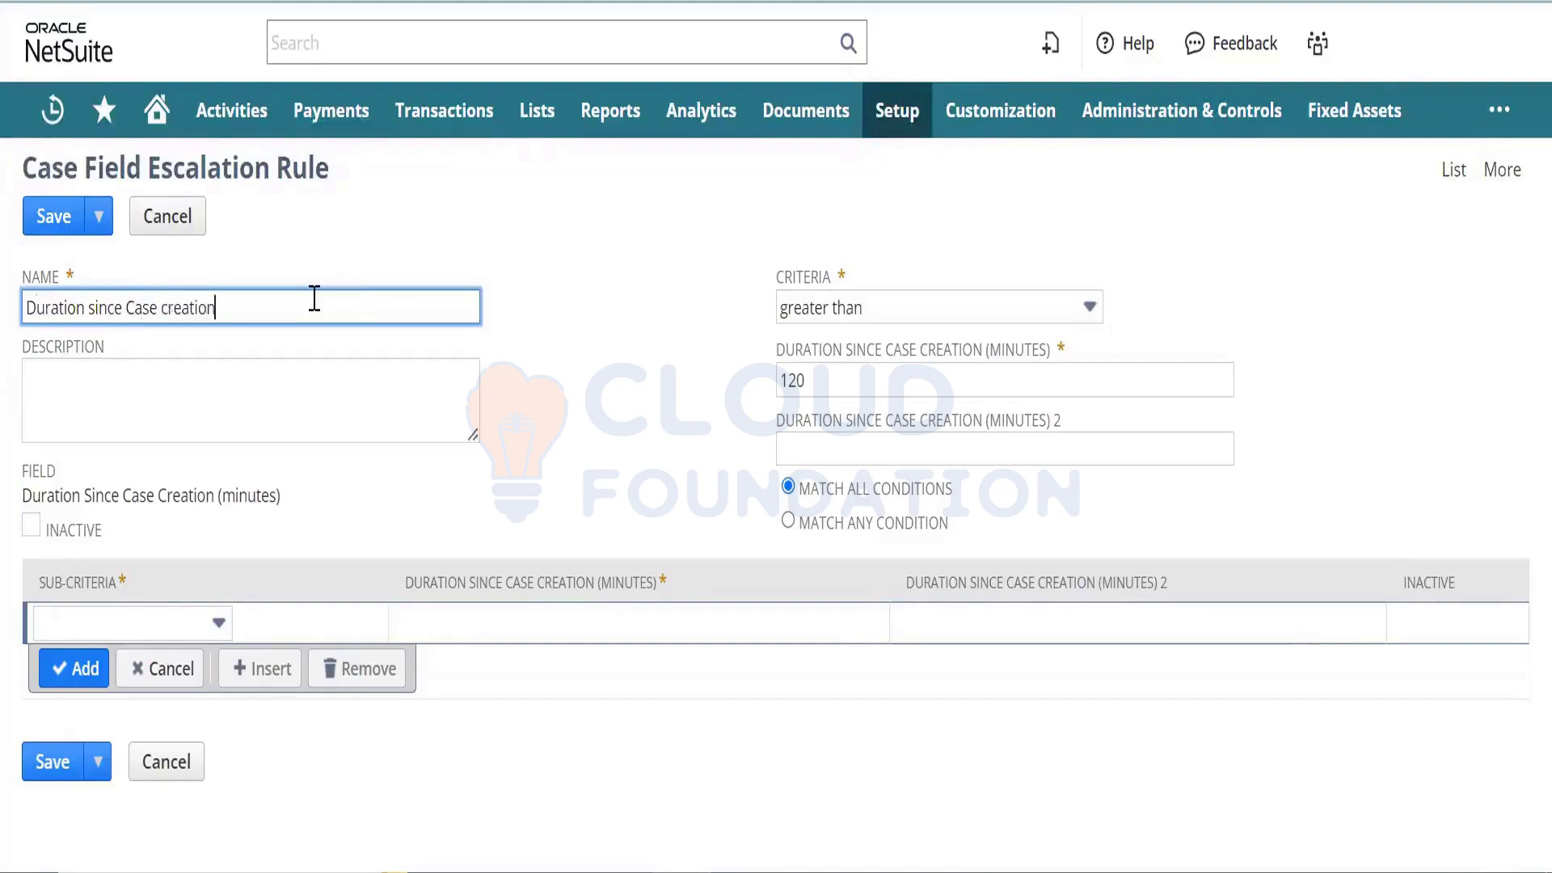
# Step: Copy the rule's name into its description, and save the case field escalation rule
pyautogui.hotkey('ctrl', 'a')
pyautogui.hotkey('ctrl', 'c')
pyautogui.press('Tab')
pyautogui.hotkey('ctrl', 'v')
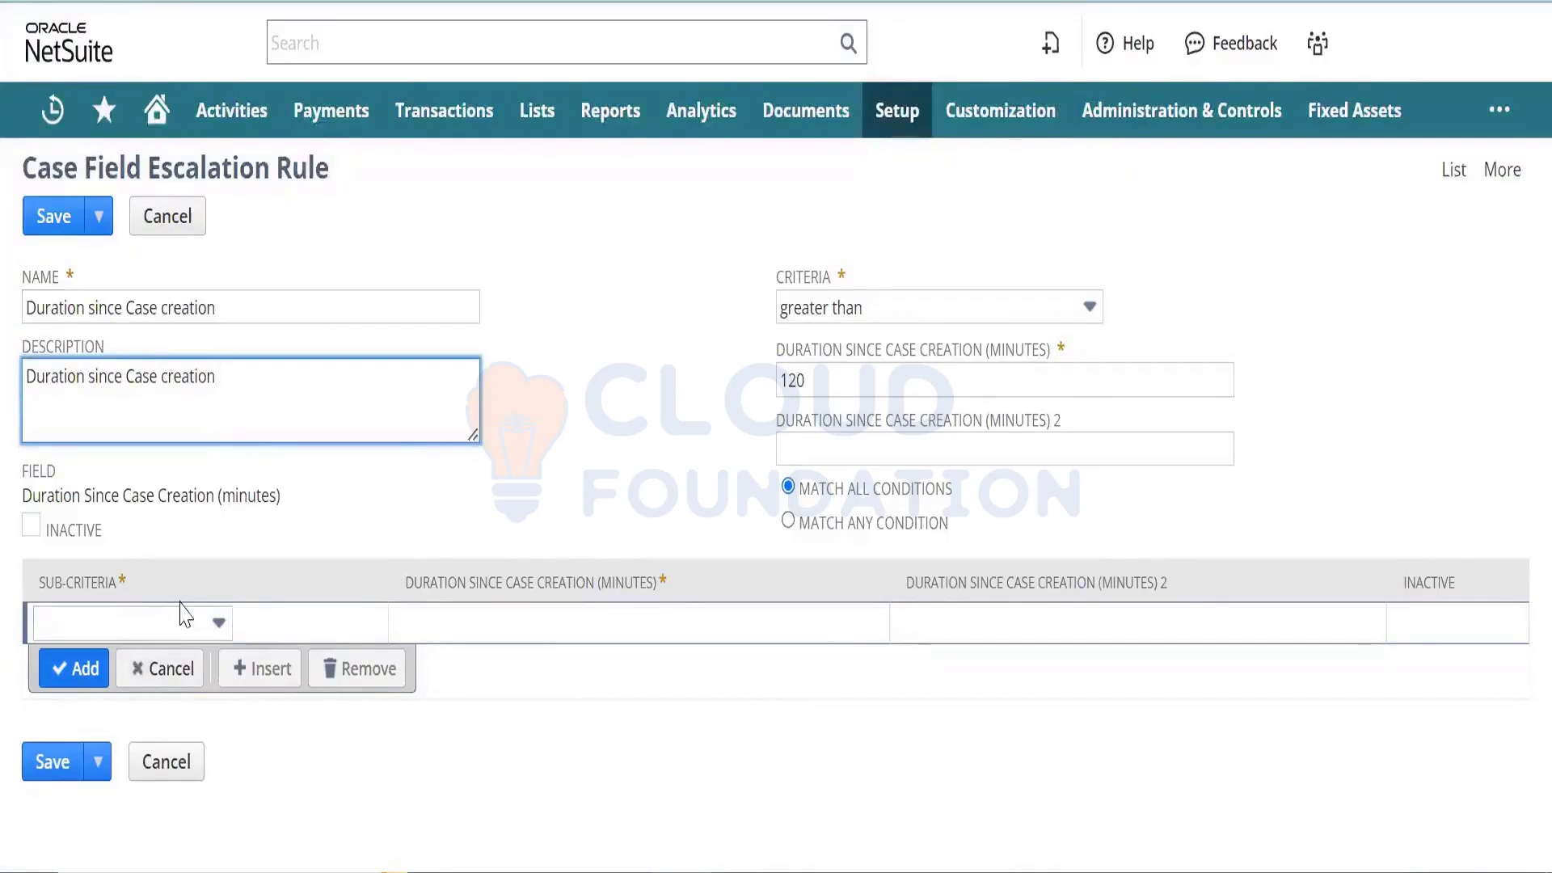
pyautogui.click(34, 768)
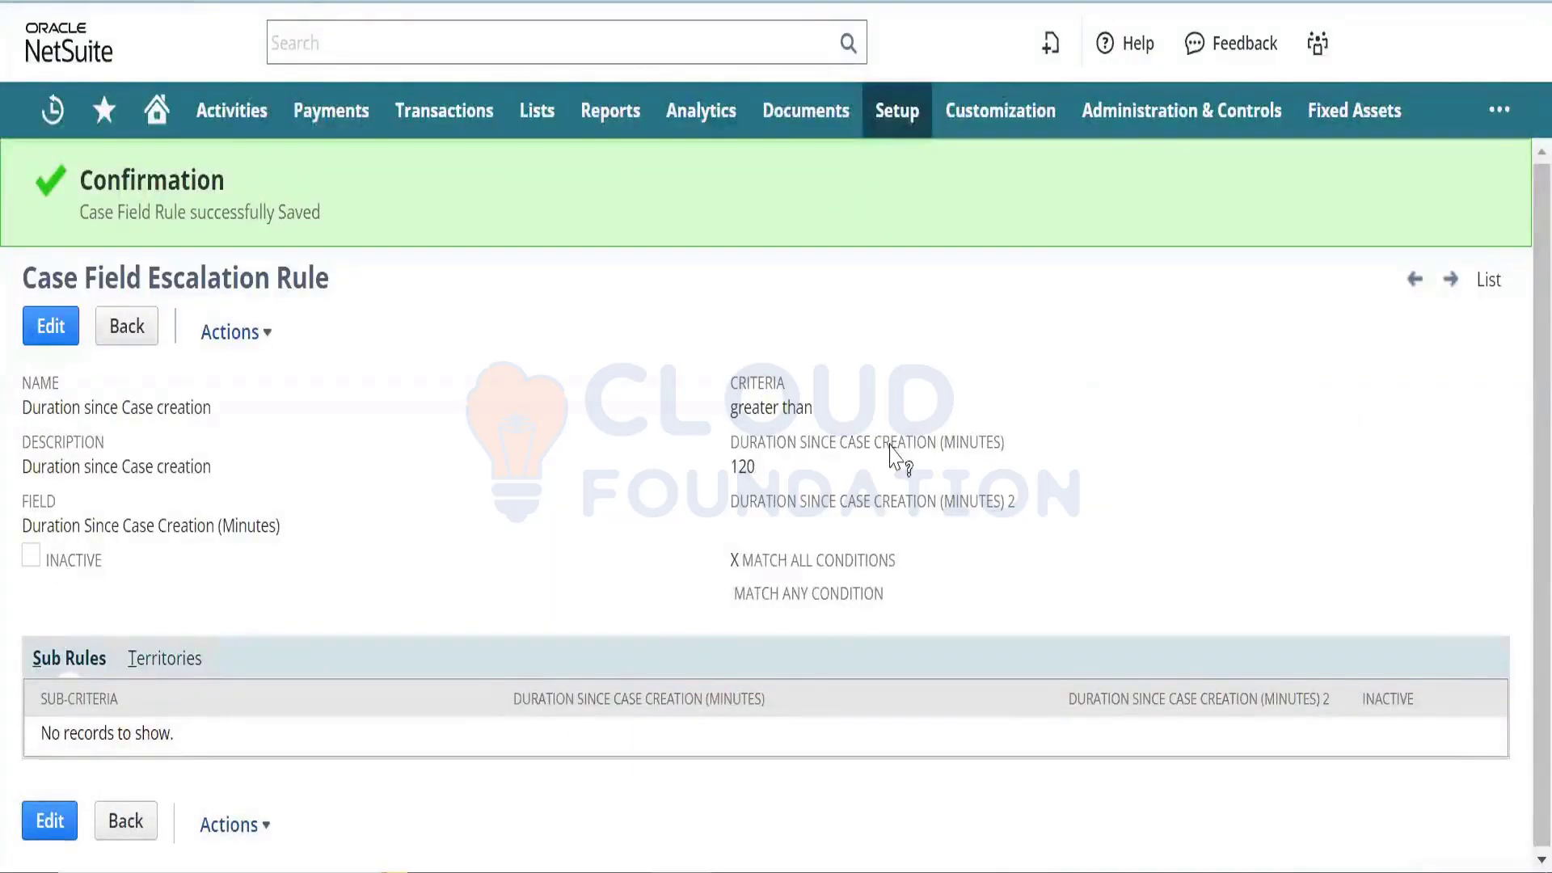
pyautogui.doubleClick(756, 467)
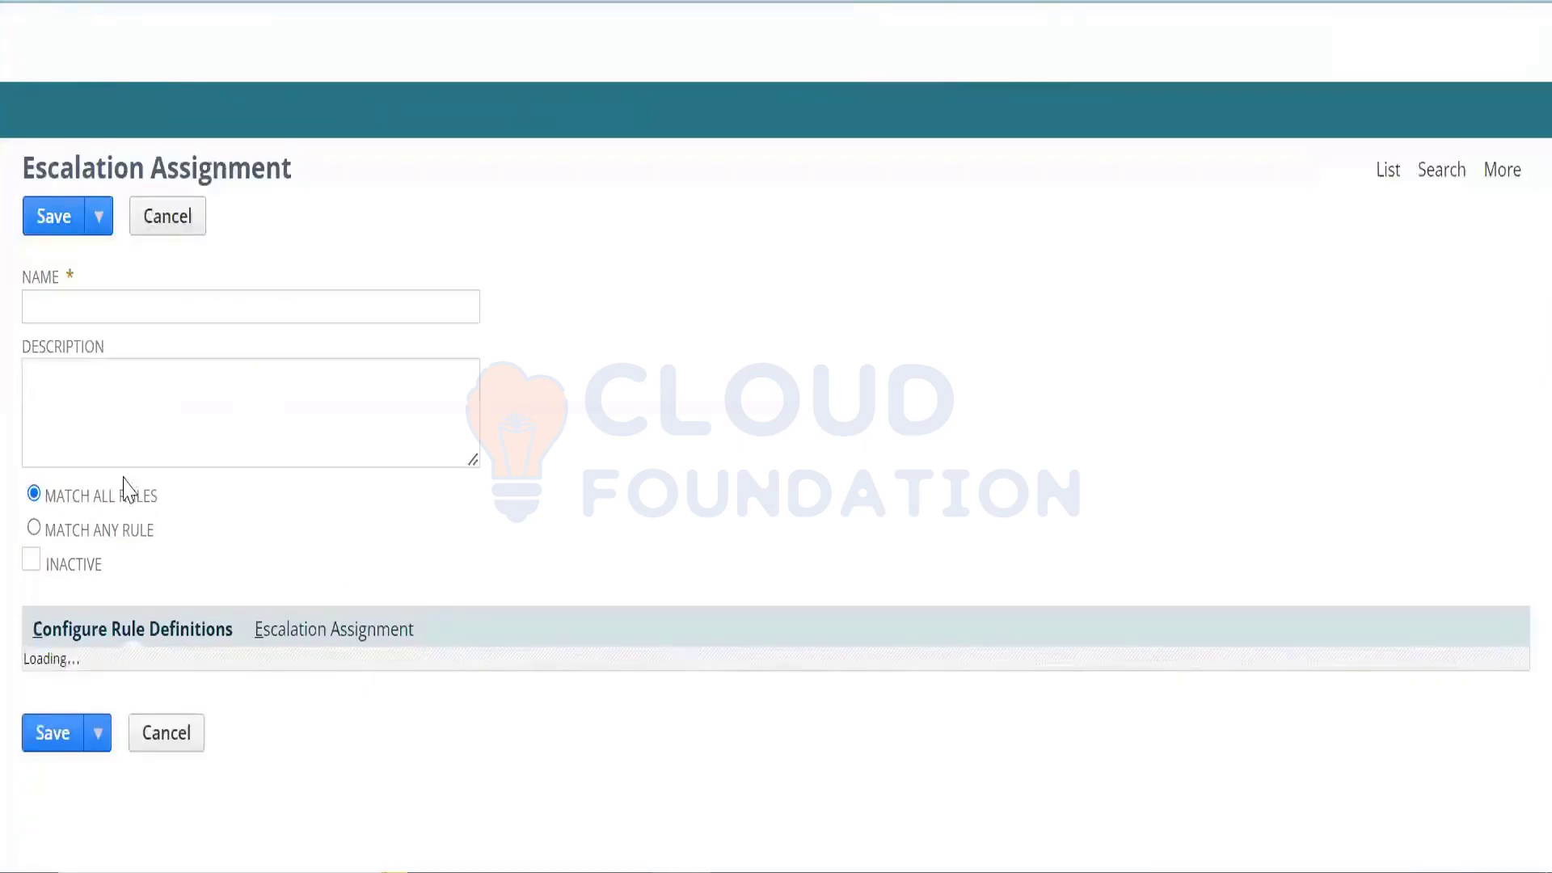
# Step: Choose the first listed employee as the escalatee of the new escalation assignment
pyautogui.click(344, 634)
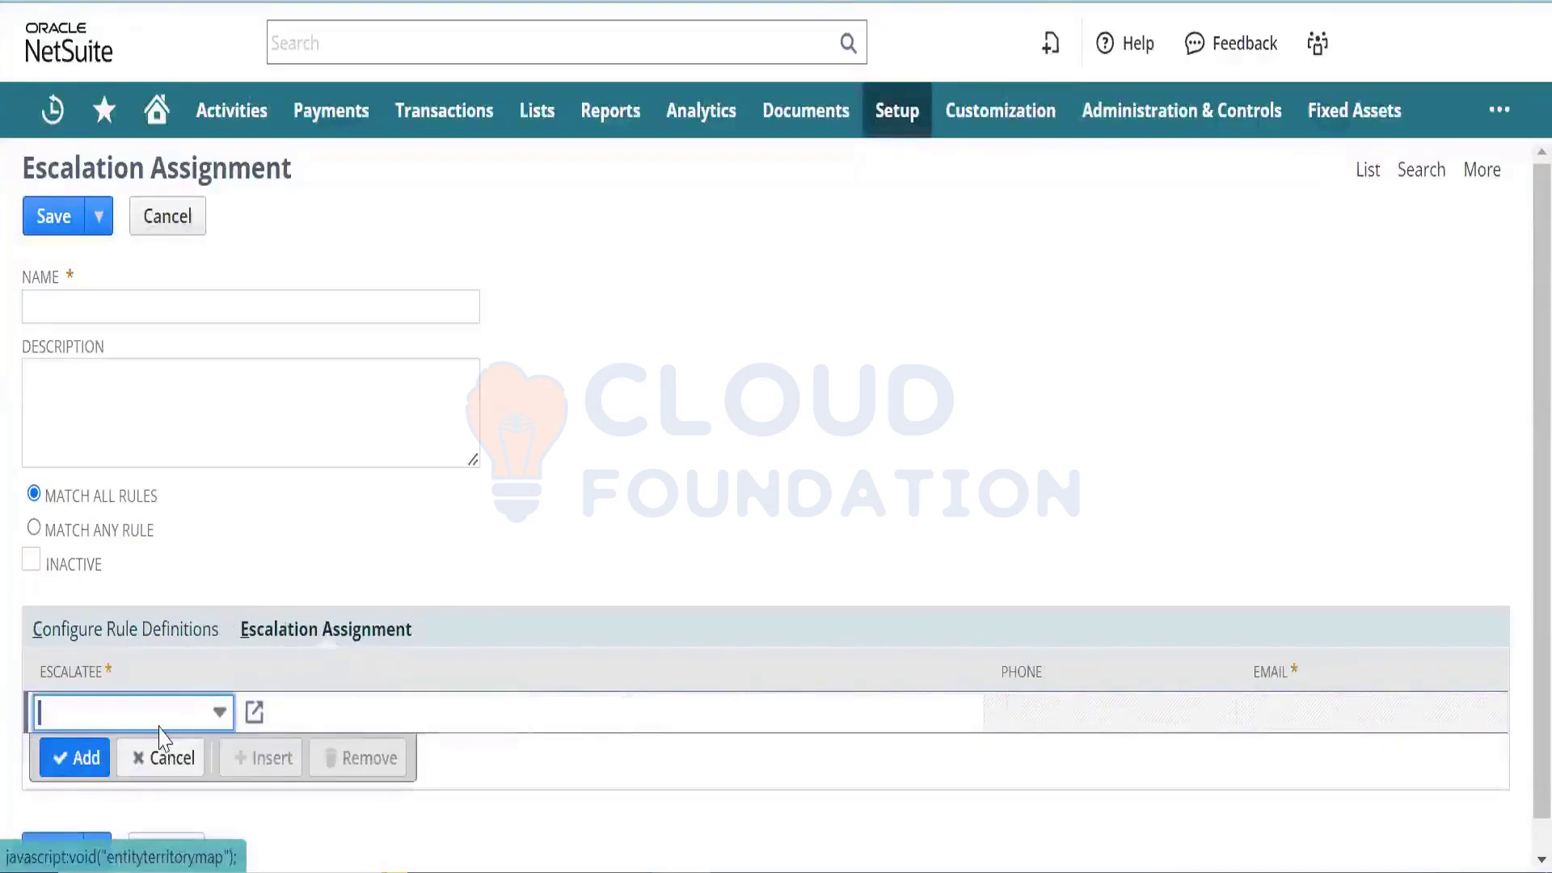
pyautogui.click(162, 722)
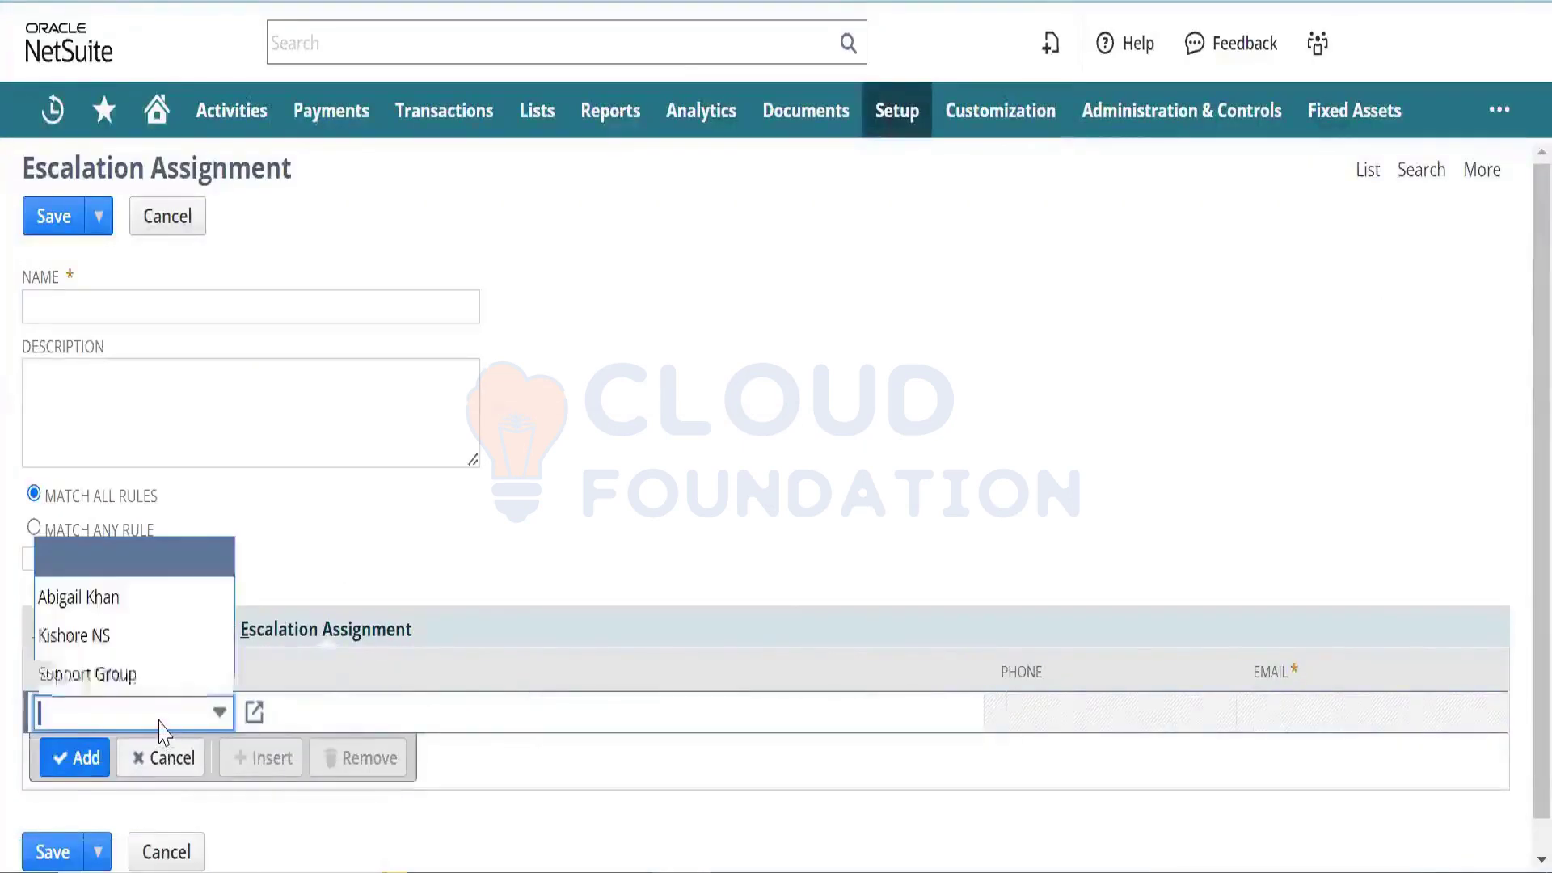
pyautogui.click(143, 613)
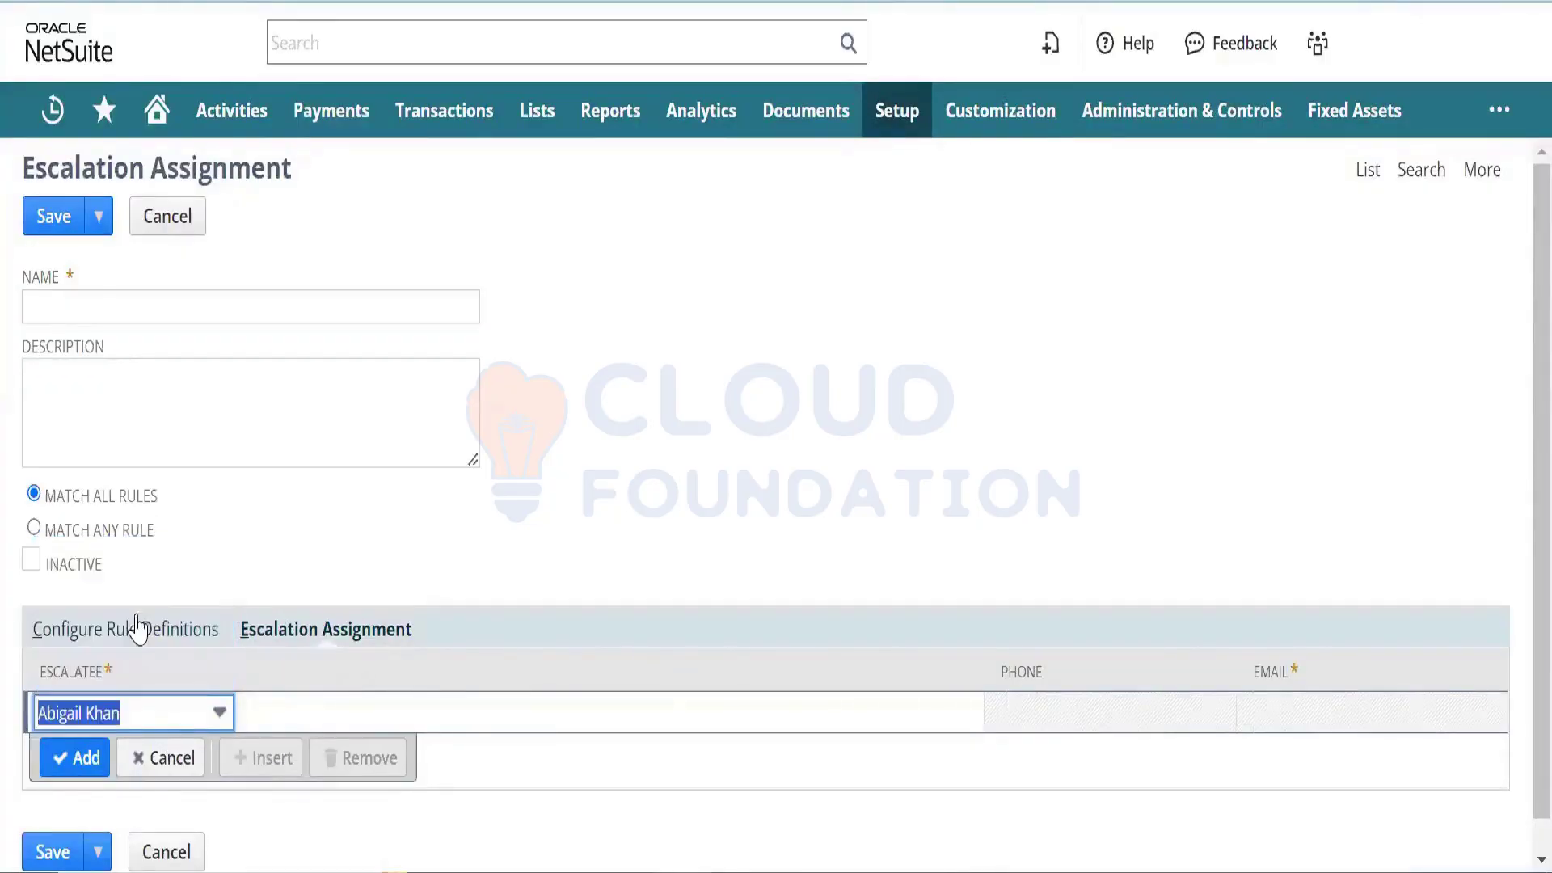
# Step: Add the "Duration since Case creation" rule to the assignment's rule definitions
pyautogui.click(135, 629)
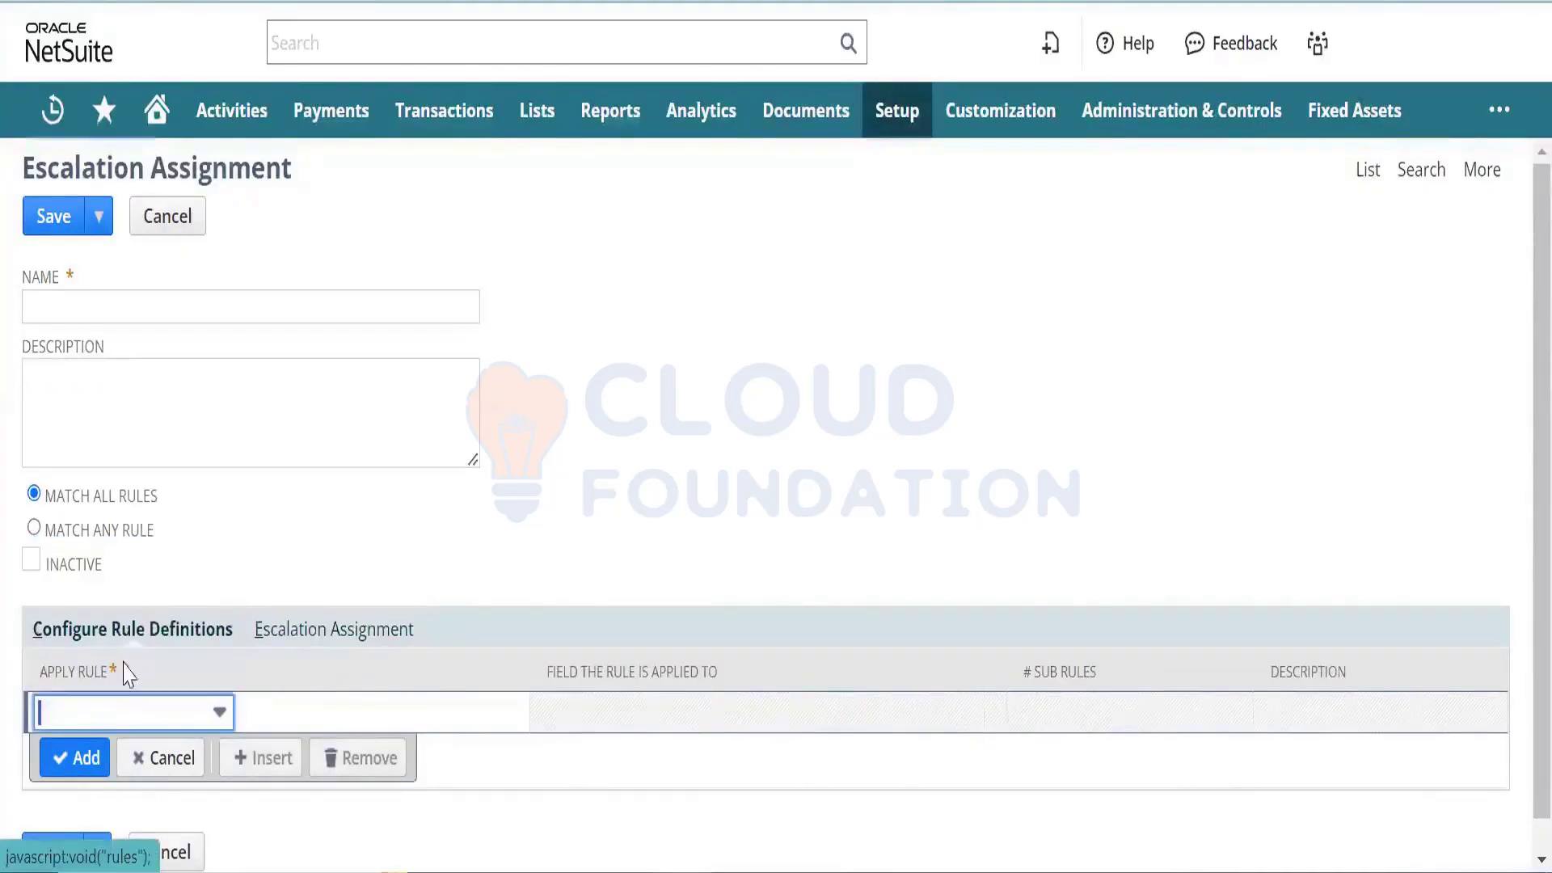
pyautogui.click(125, 705)
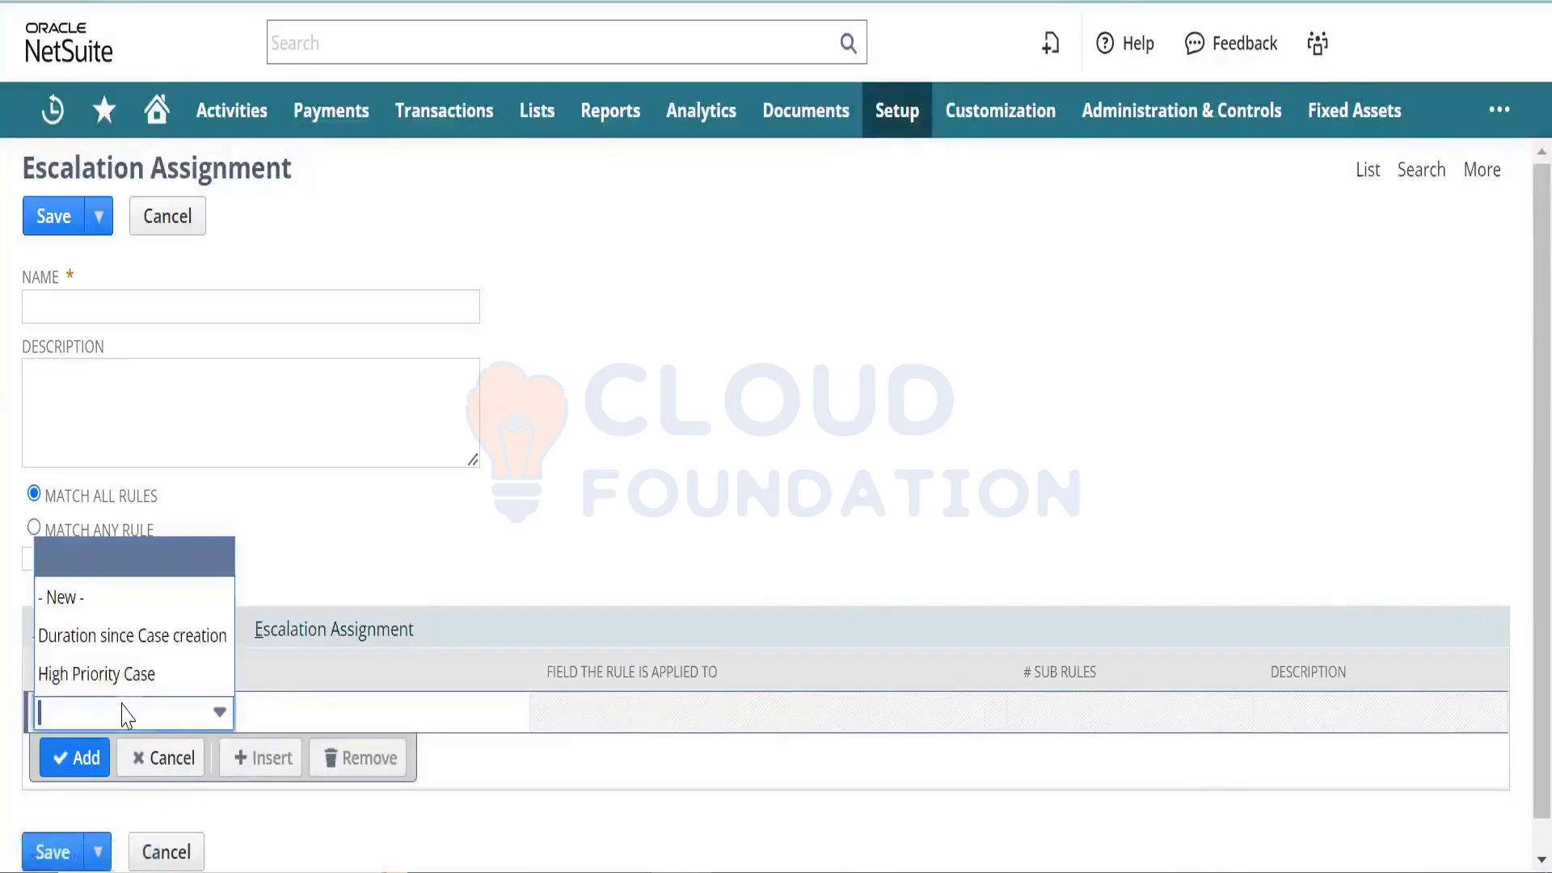
pyautogui.click(152, 640)
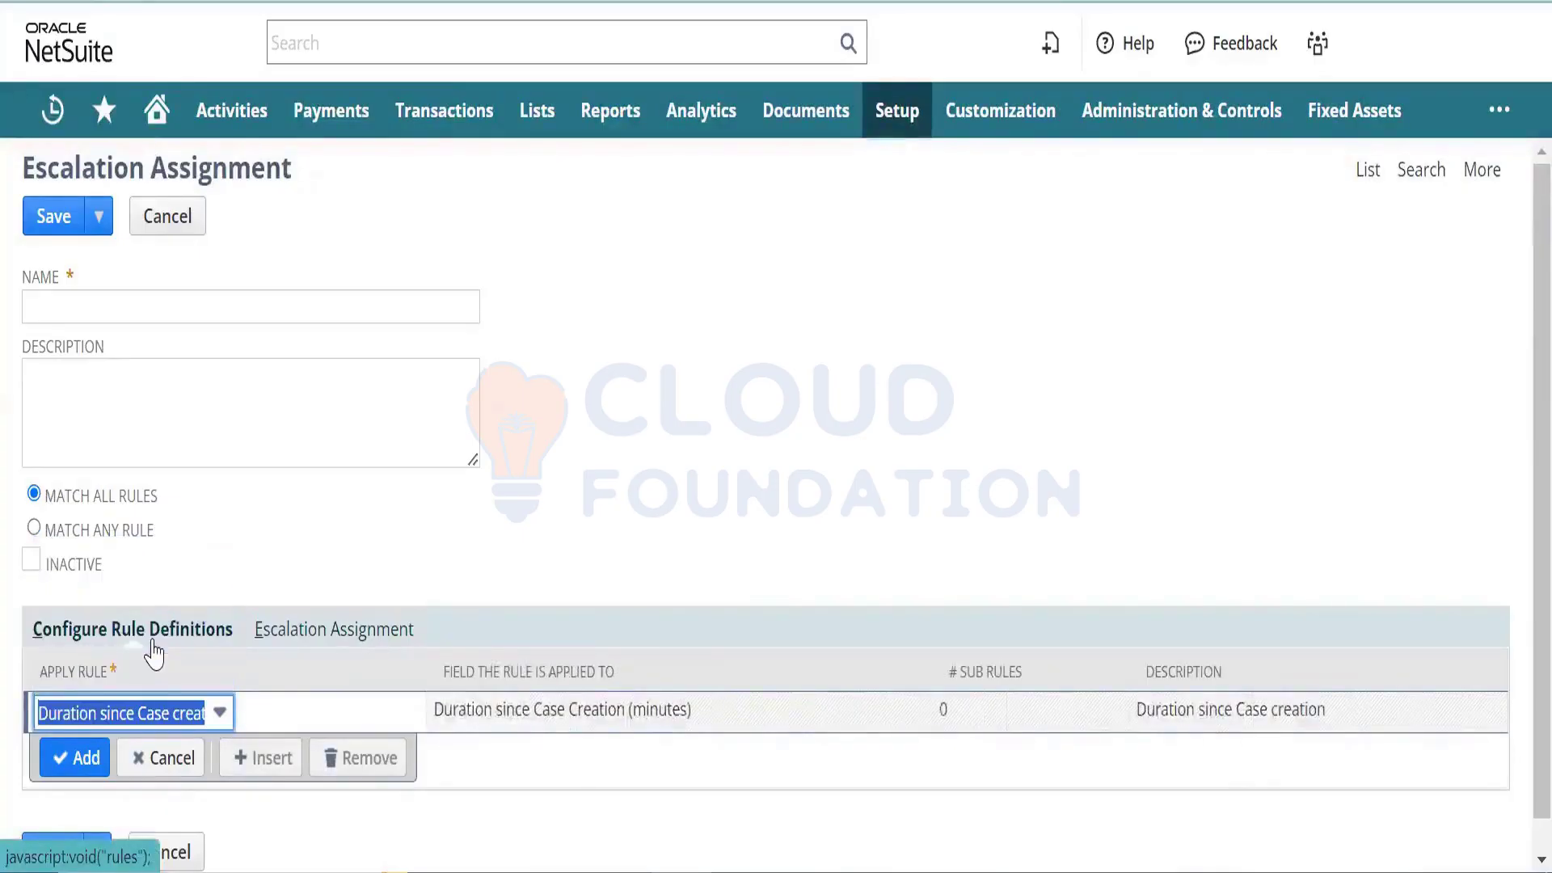
pyautogui.click(85, 757)
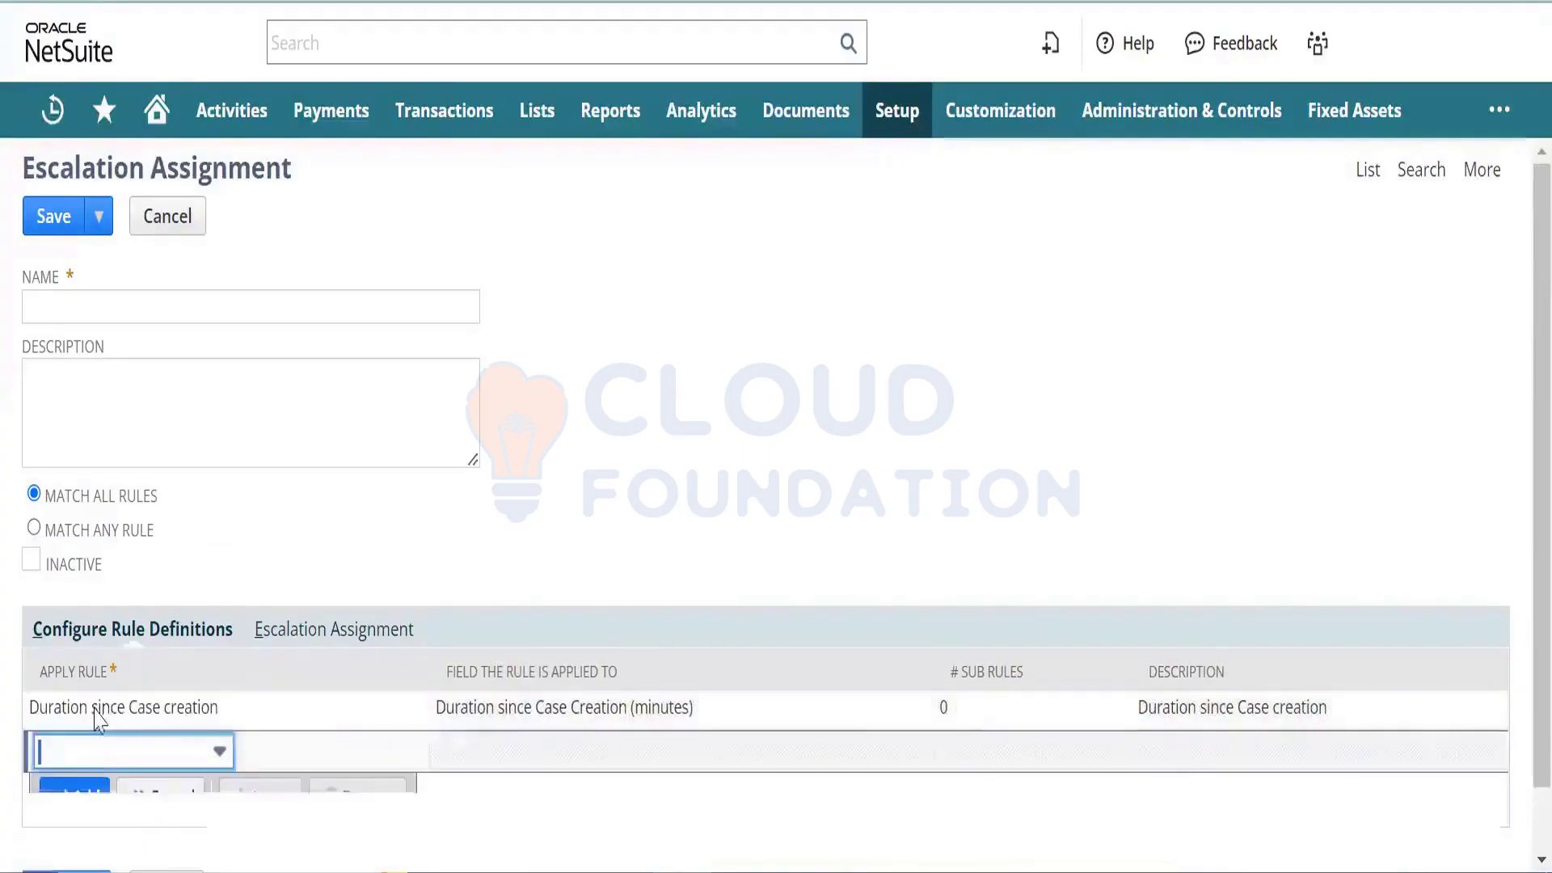
# Step: Name the escalation assignment "Case Duration" and save it
pyautogui.click(223, 317)
pyautogui.write('Case')
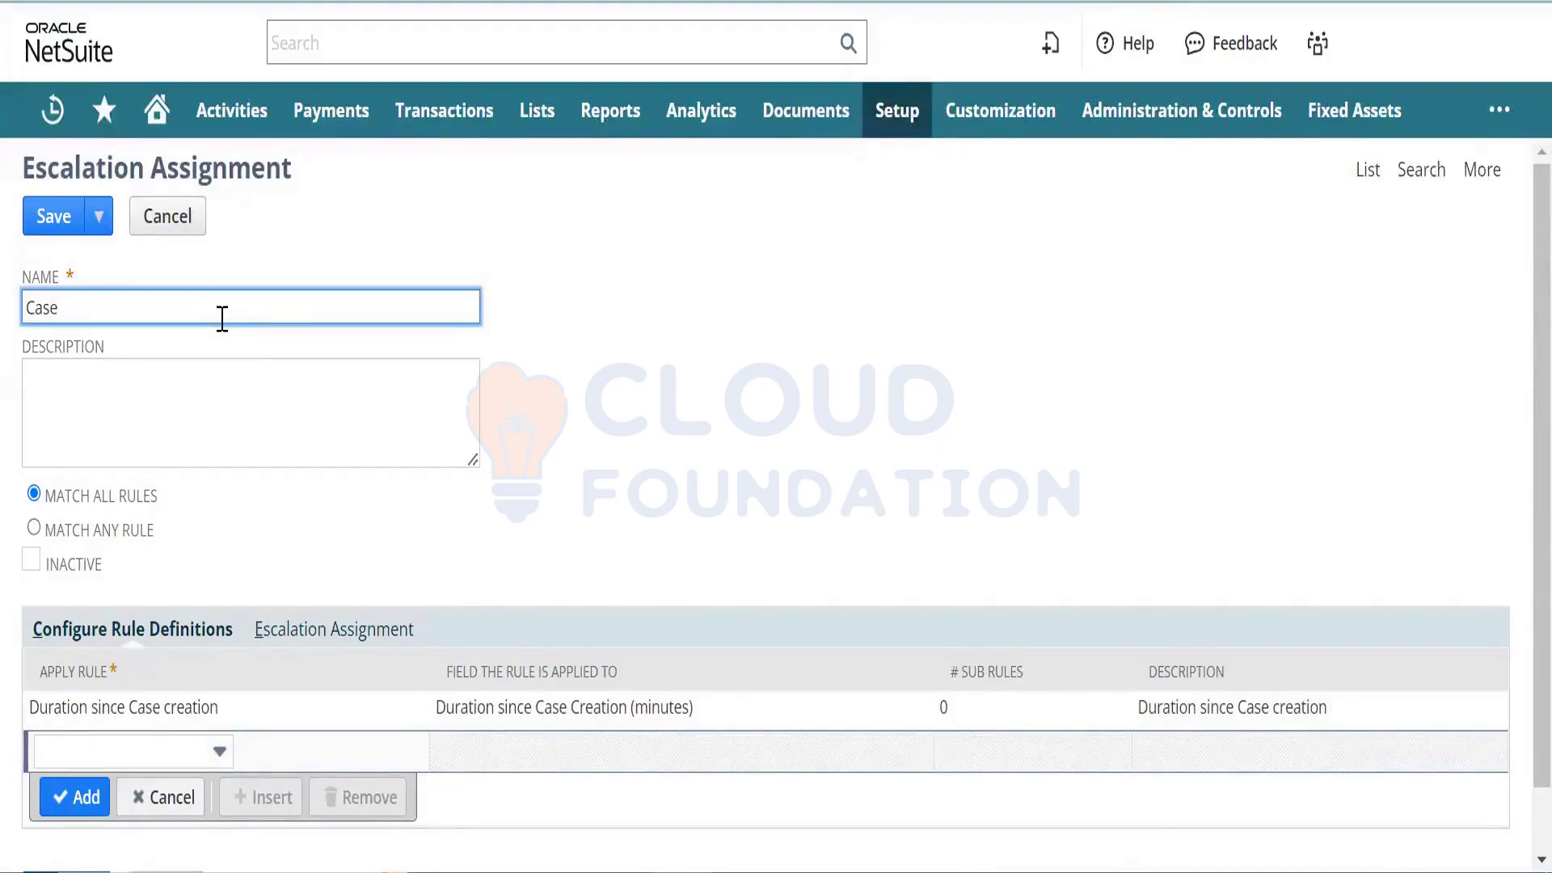
pyautogui.write(' Duration')
pyautogui.press('Tab')
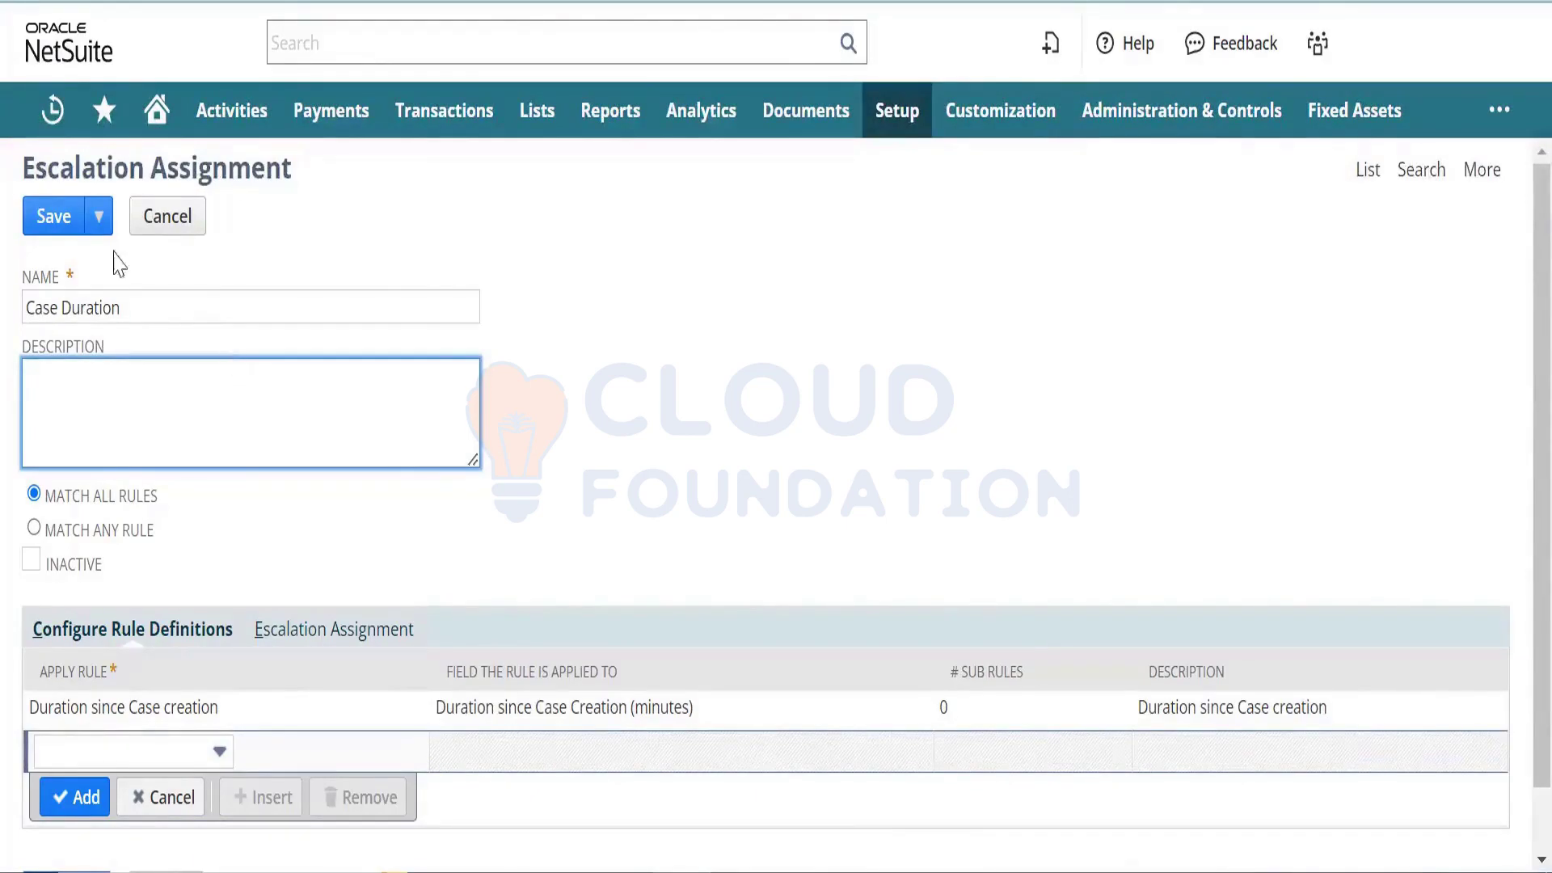
pyautogui.click(52, 233)
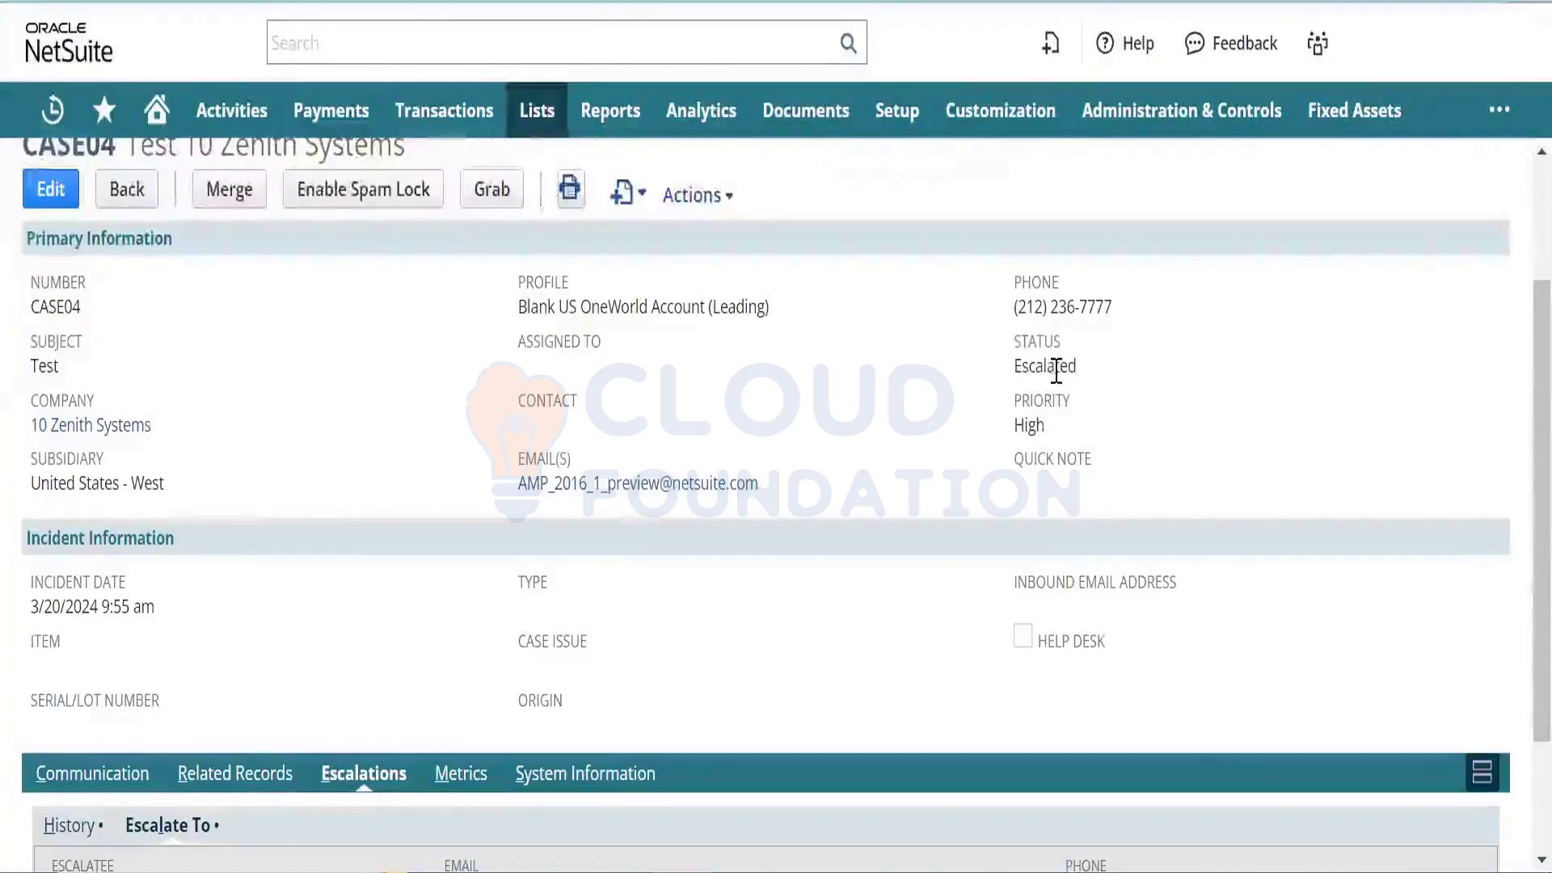
# Step: Check the status and priority on the previously created "Test" support case
pyautogui.doubleClick(1055, 366)
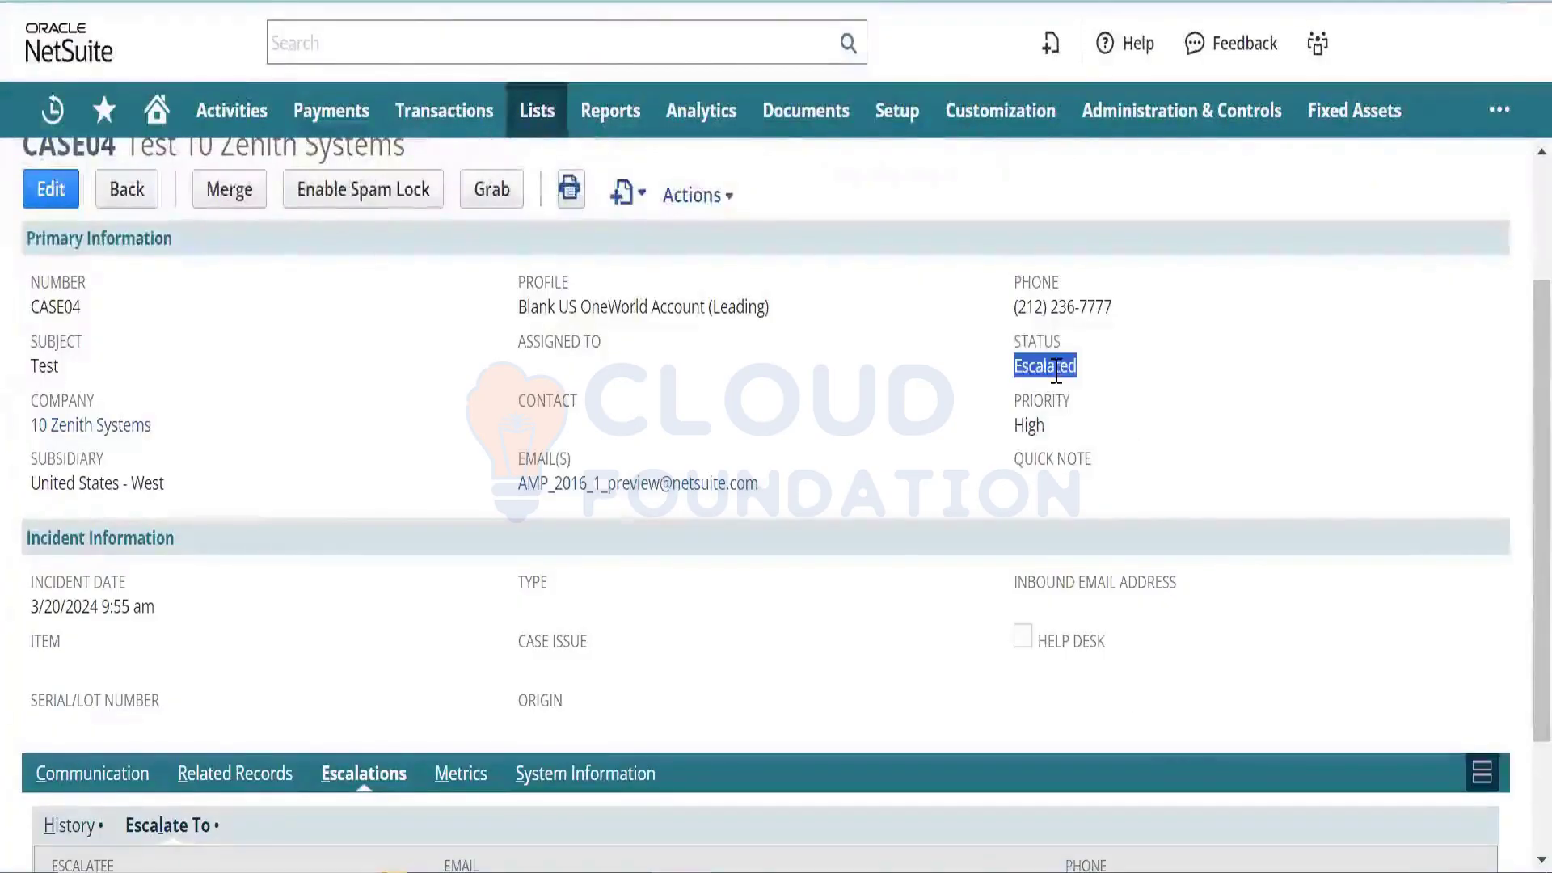
pyautogui.doubleClick(1029, 426)
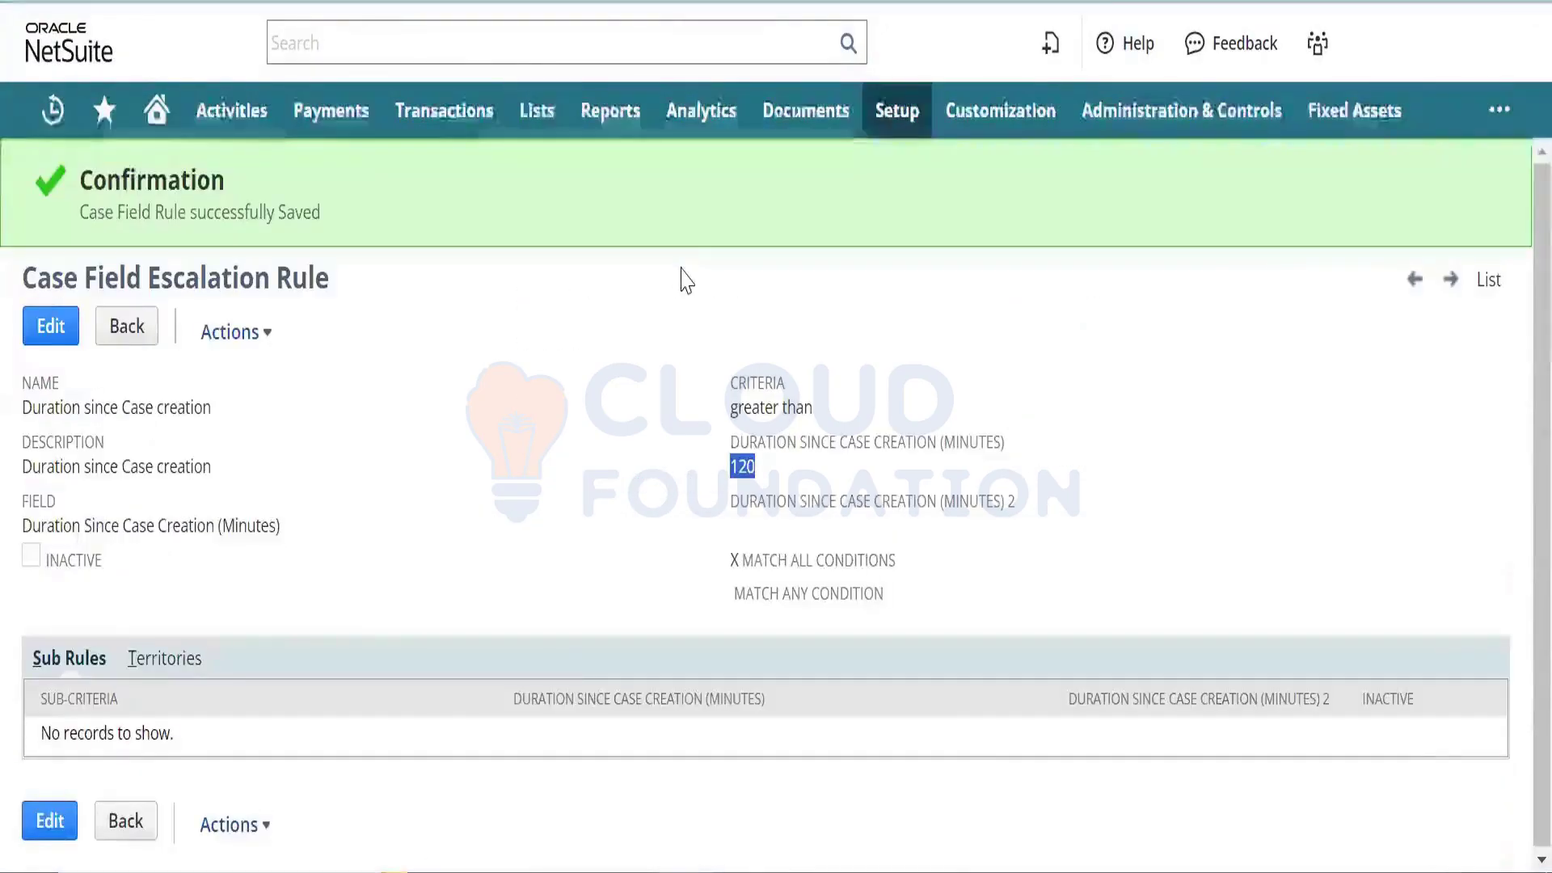
# Step: Look through the case and customer fields that an escalation case rule can apply to
pyautogui.click(1490, 284)
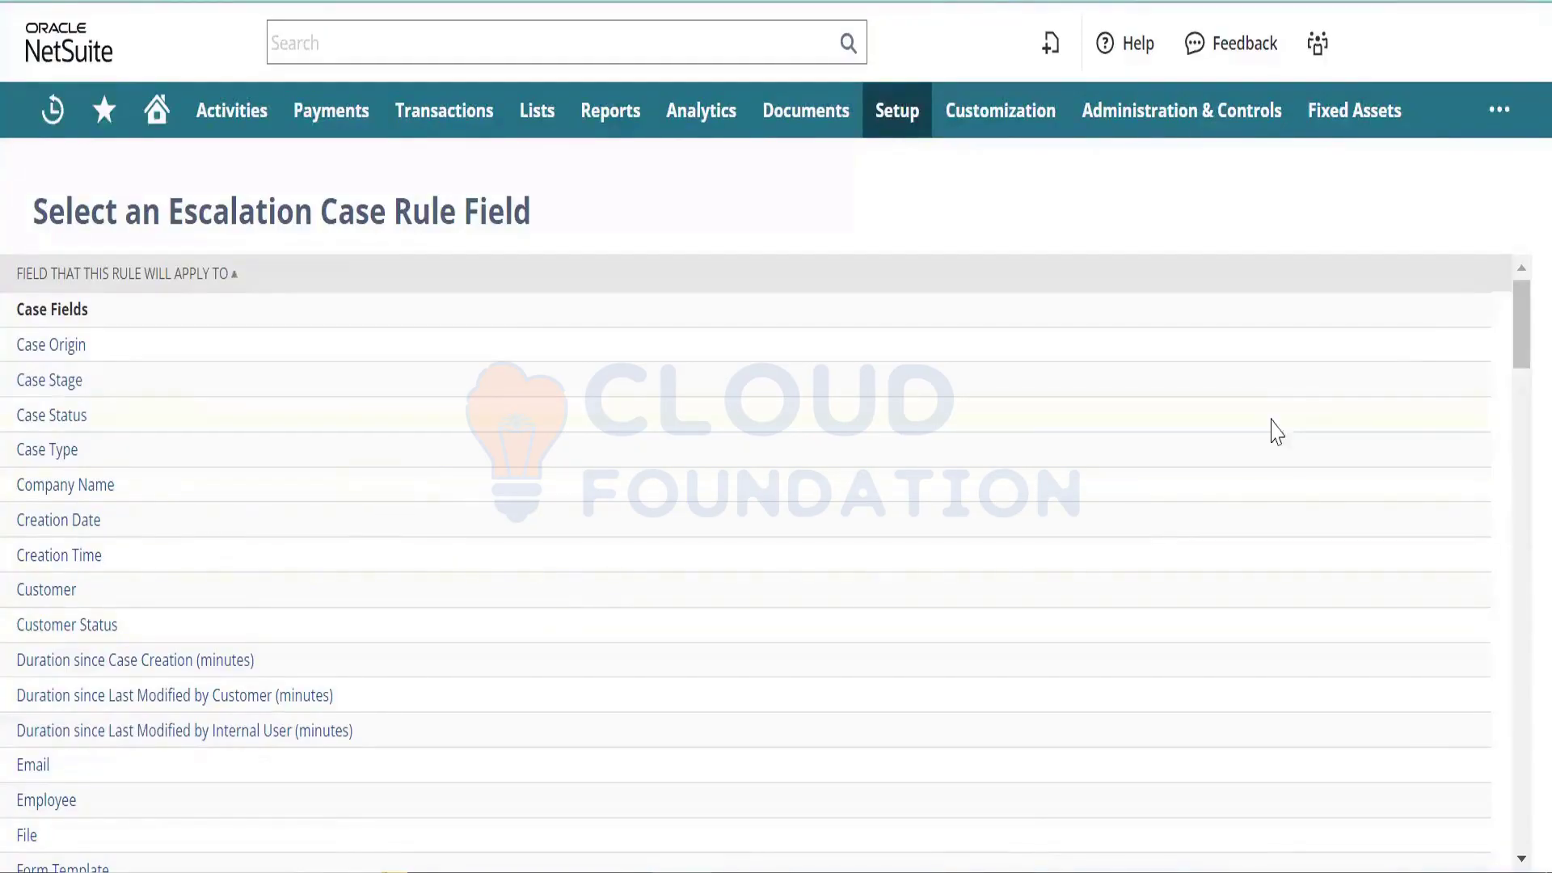
pyautogui.moveTo(1519, 324); pyautogui.dragTo(1518, 444)
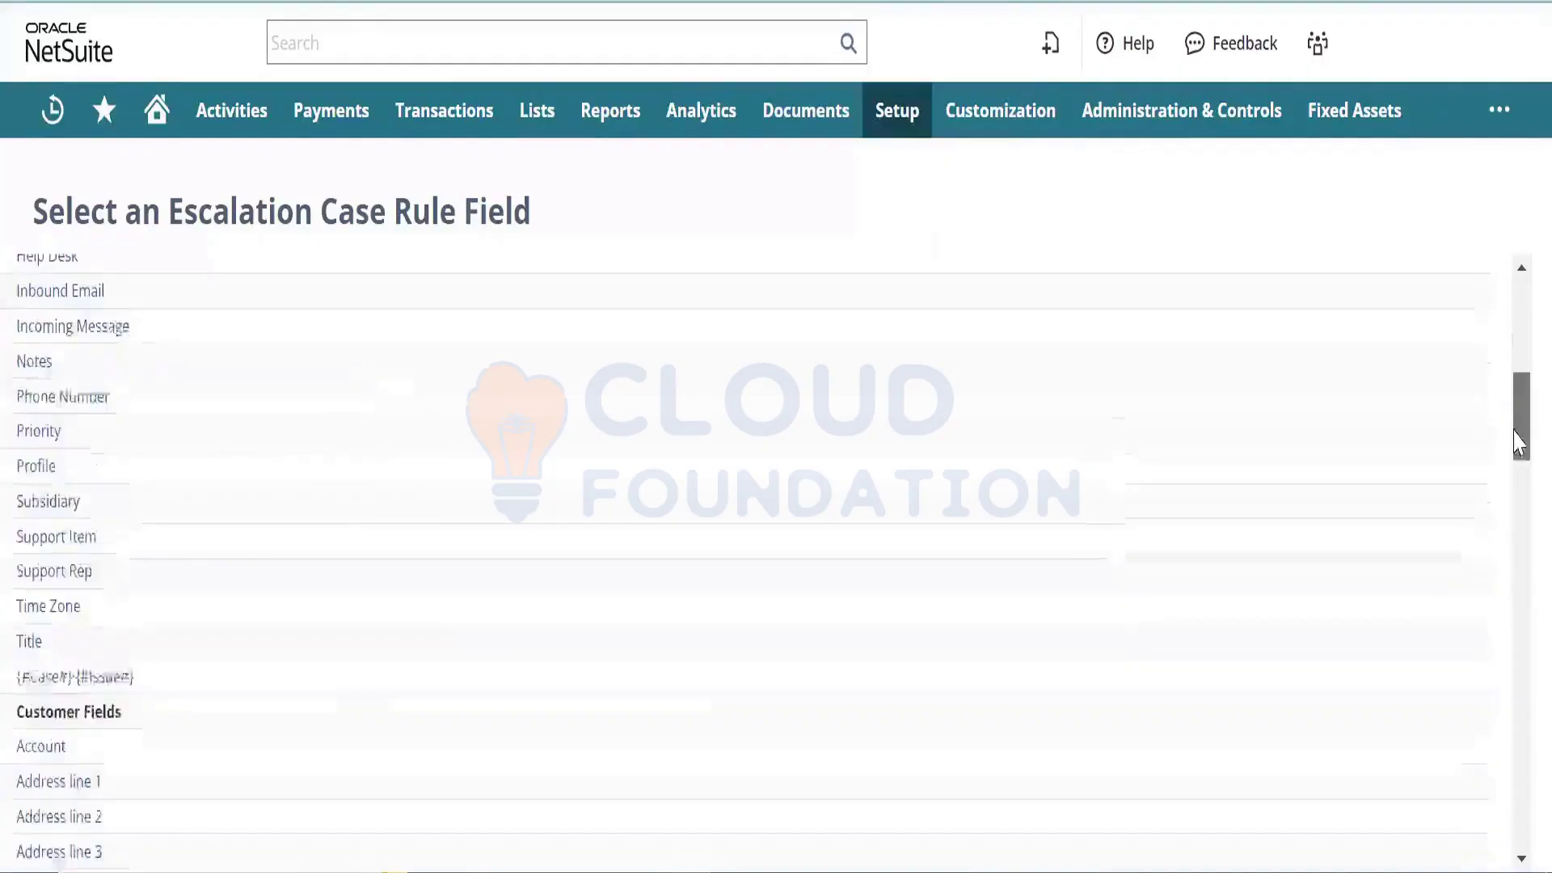
pyautogui.moveTo(1519, 444); pyautogui.dragTo(1519, 331)
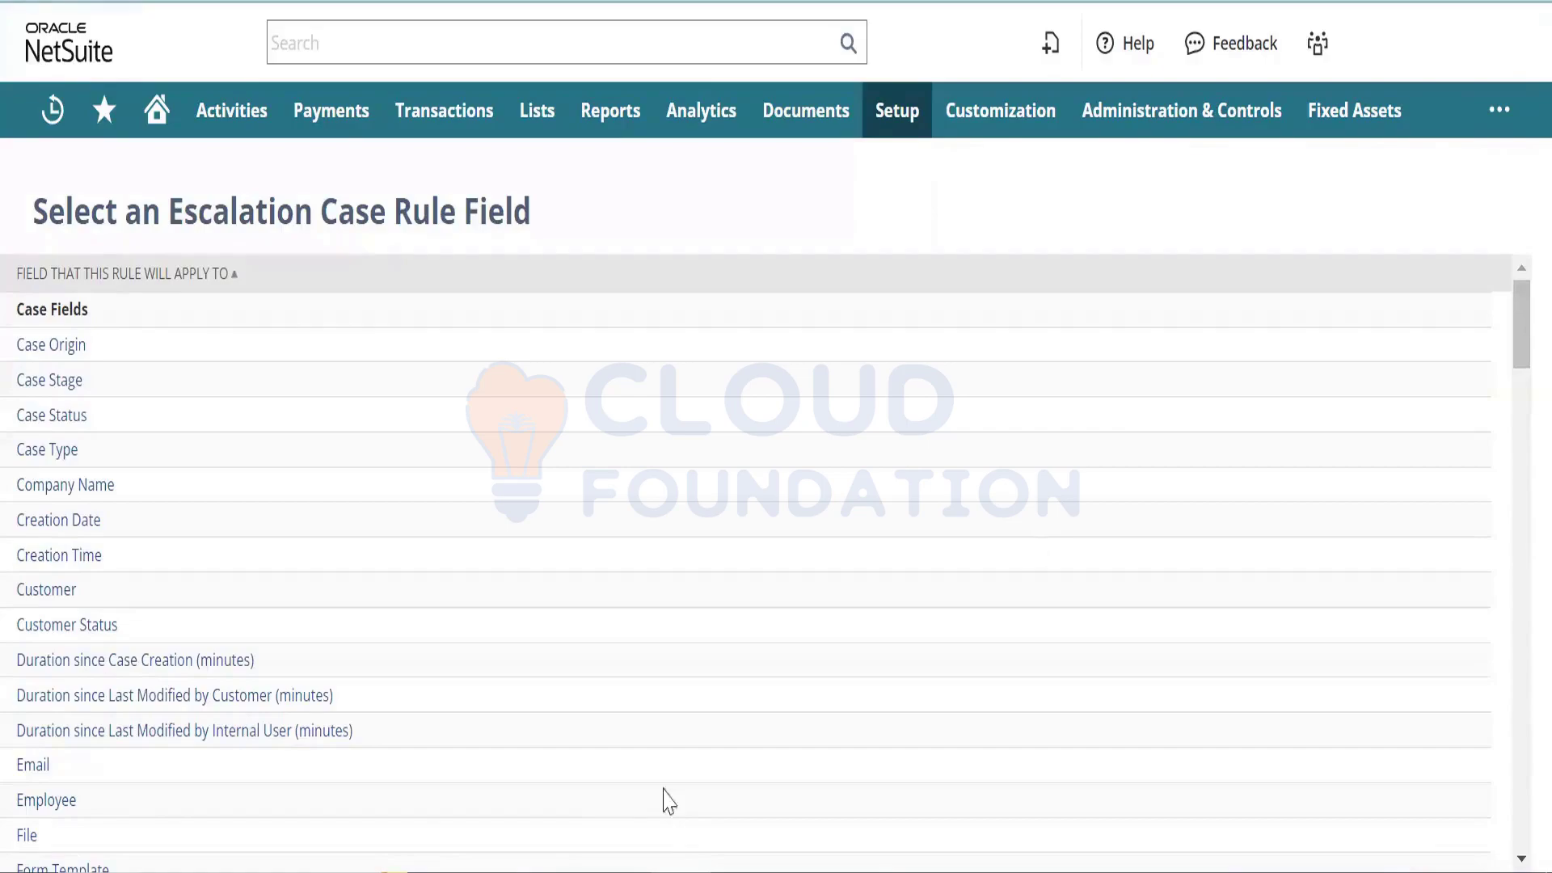
# Step: Switch to the Notepad notes, add the line "CALL TO RESOLUTION" below the existing text, and return to NetSuite
pyautogui.hotkey('alt', 'Tab')
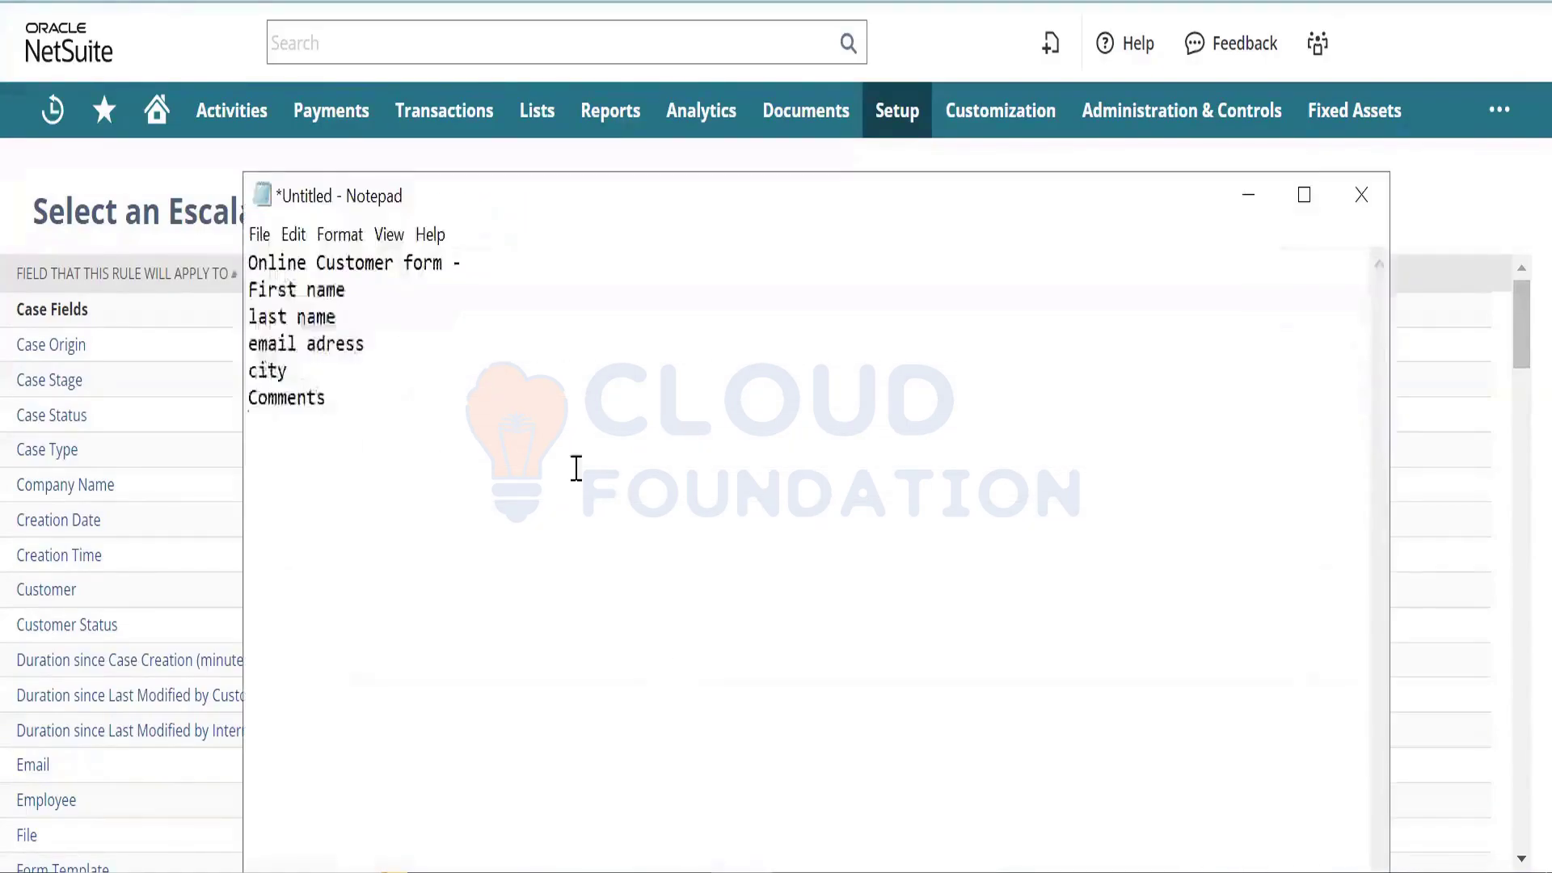
pyautogui.press('Return')
pyautogui.press('Return')
pyautogui.write('CALL TO RTES')
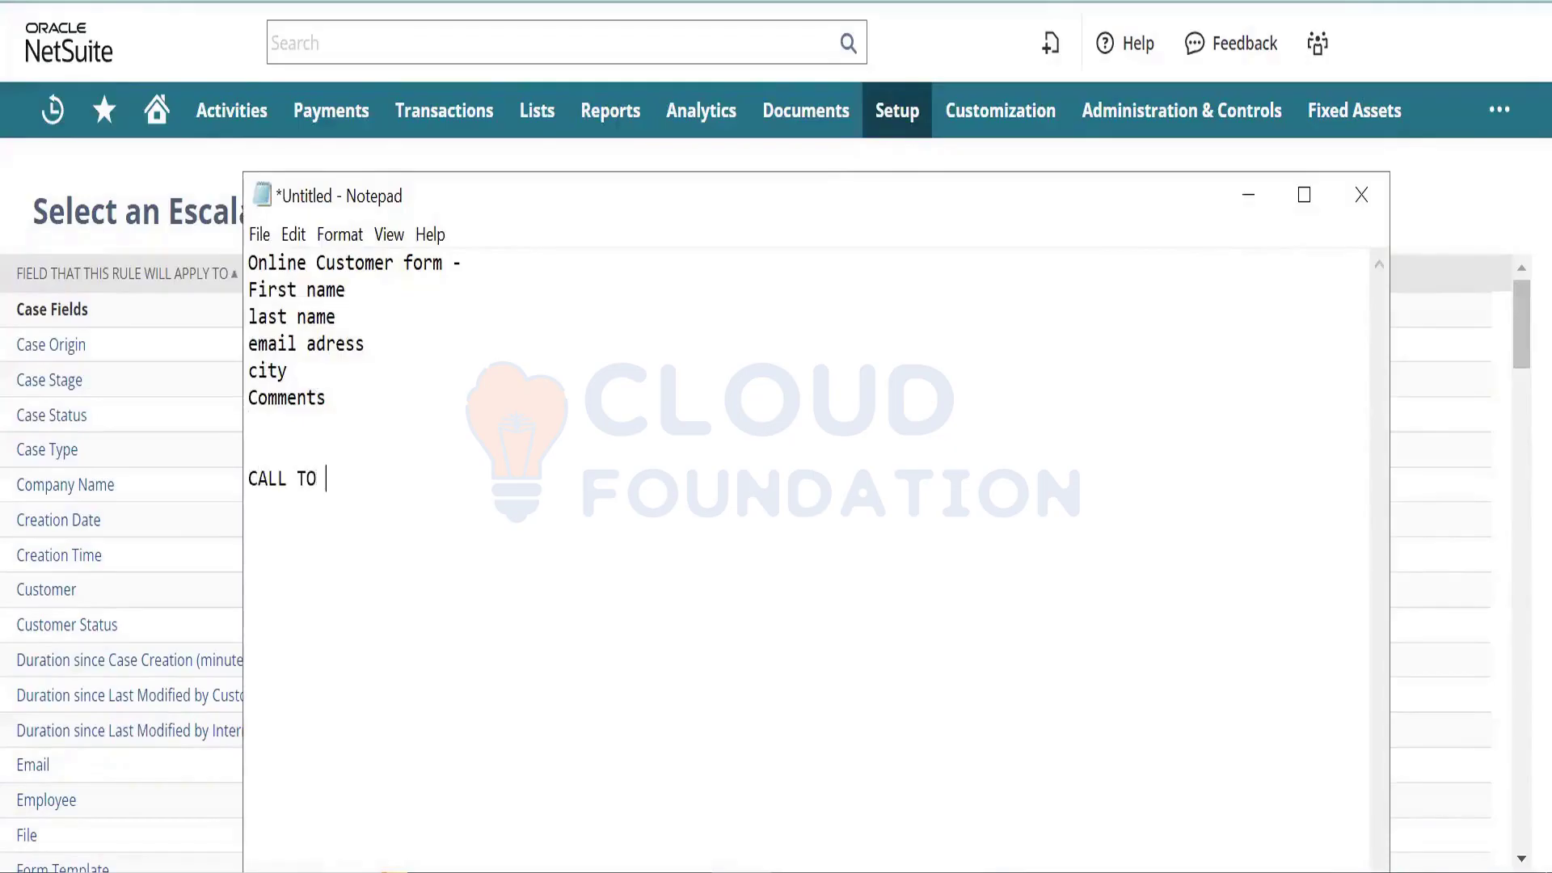
pyautogui.press('BackSpace')
pyautogui.press('BackSpace')
pyautogui.press('BackSpace')
pyautogui.write('ESOL;')
pyautogui.press('BackSpace')
pyautogui.press('BackSpace')
pyautogui.write('LUTION')
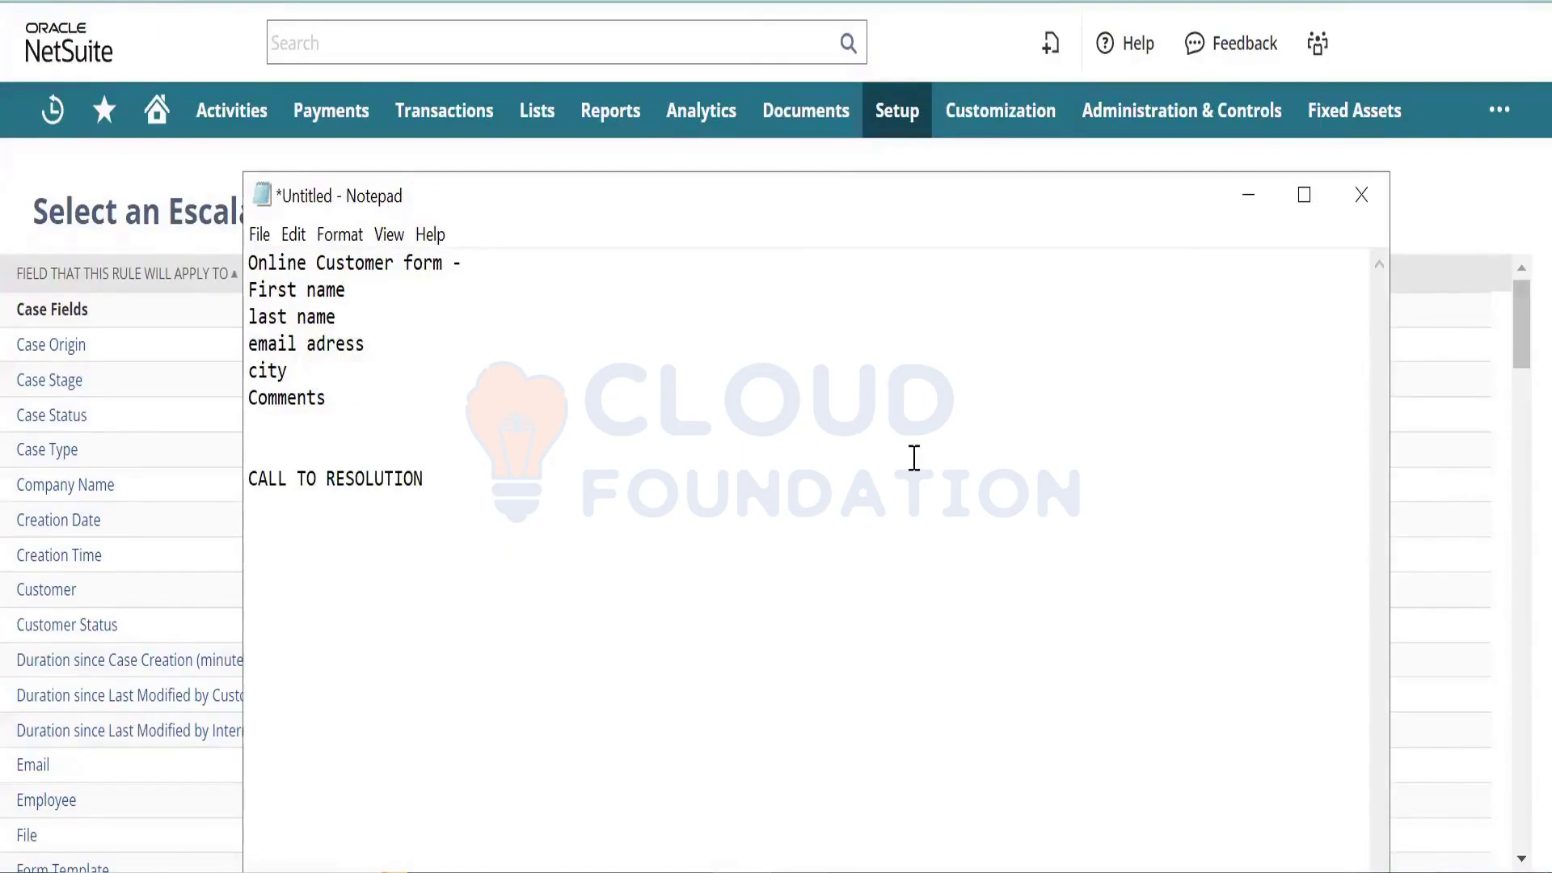
pyautogui.click(1414, 252)
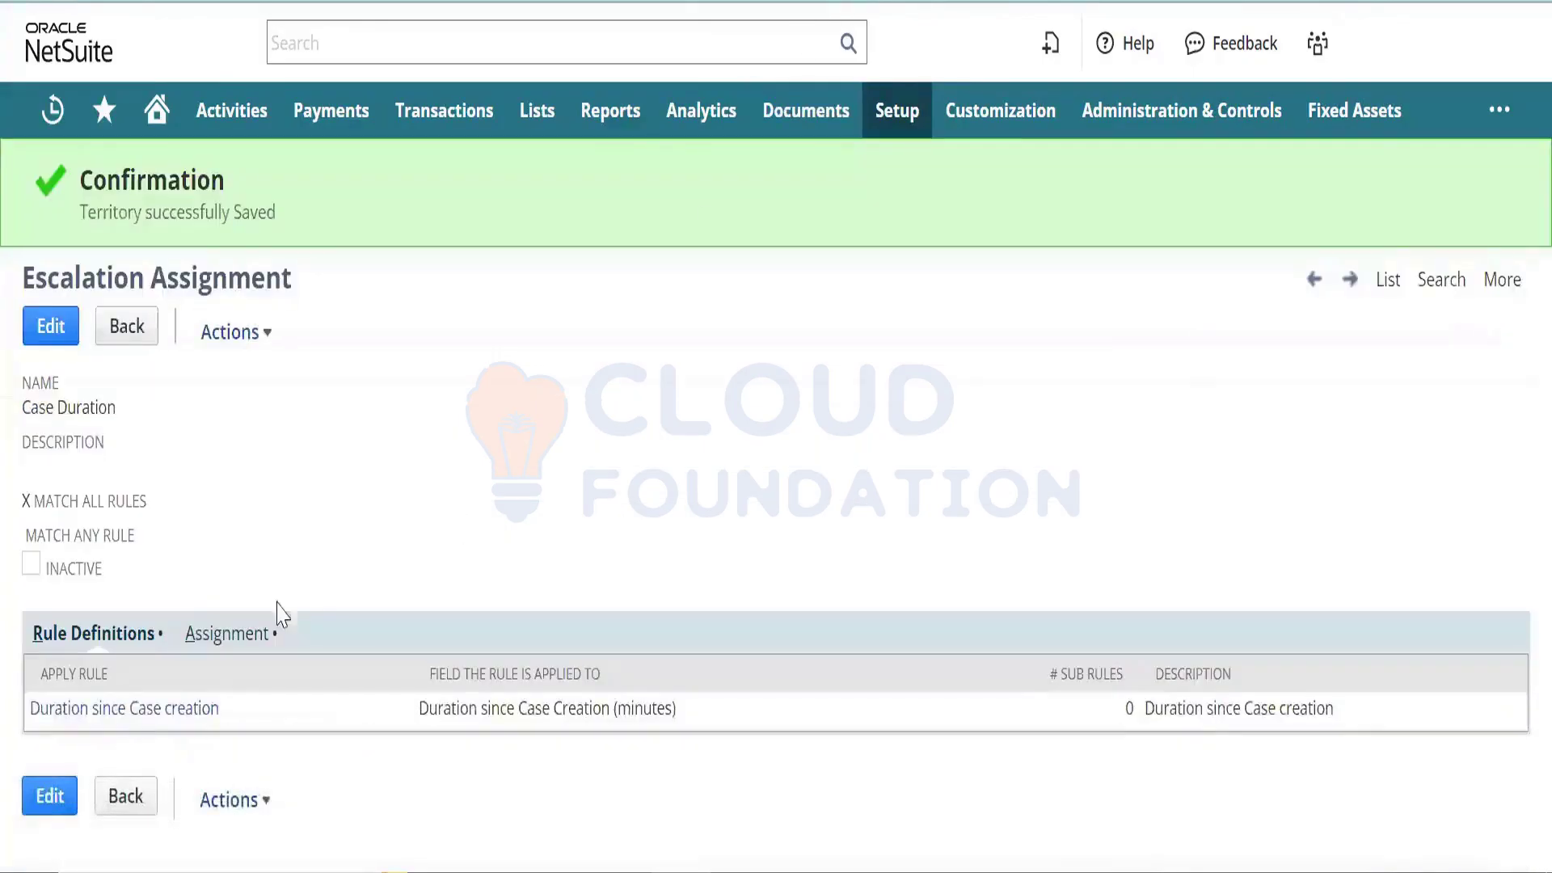
# Step: Edit the "Case Duration" escalation assignment and try to change its escalatee to Support Group
pyautogui.click(61, 794)
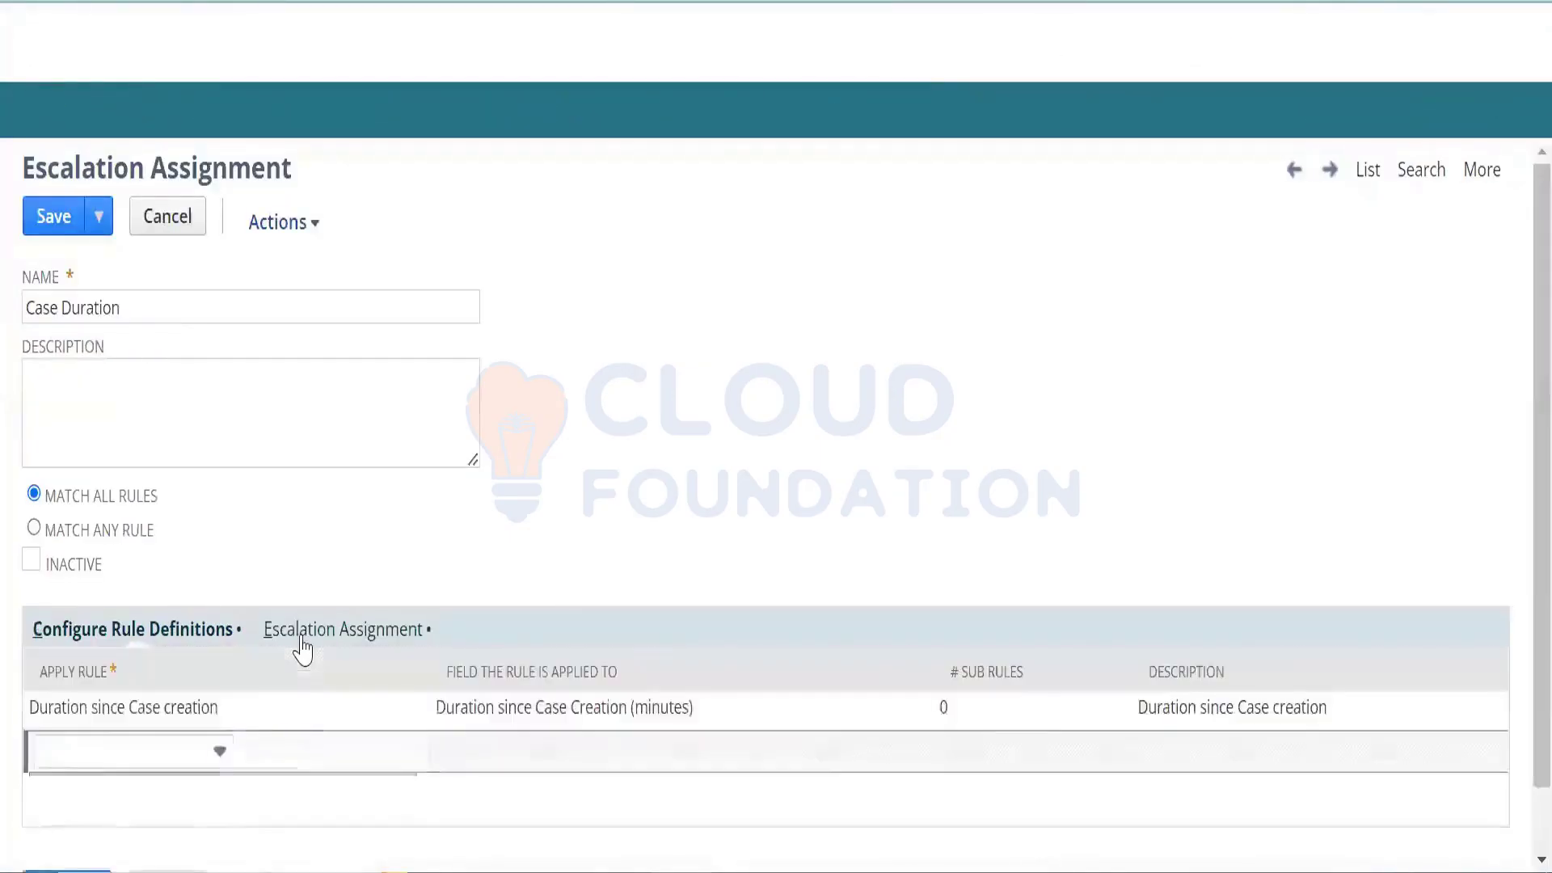
pyautogui.click(294, 635)
pyautogui.click(173, 722)
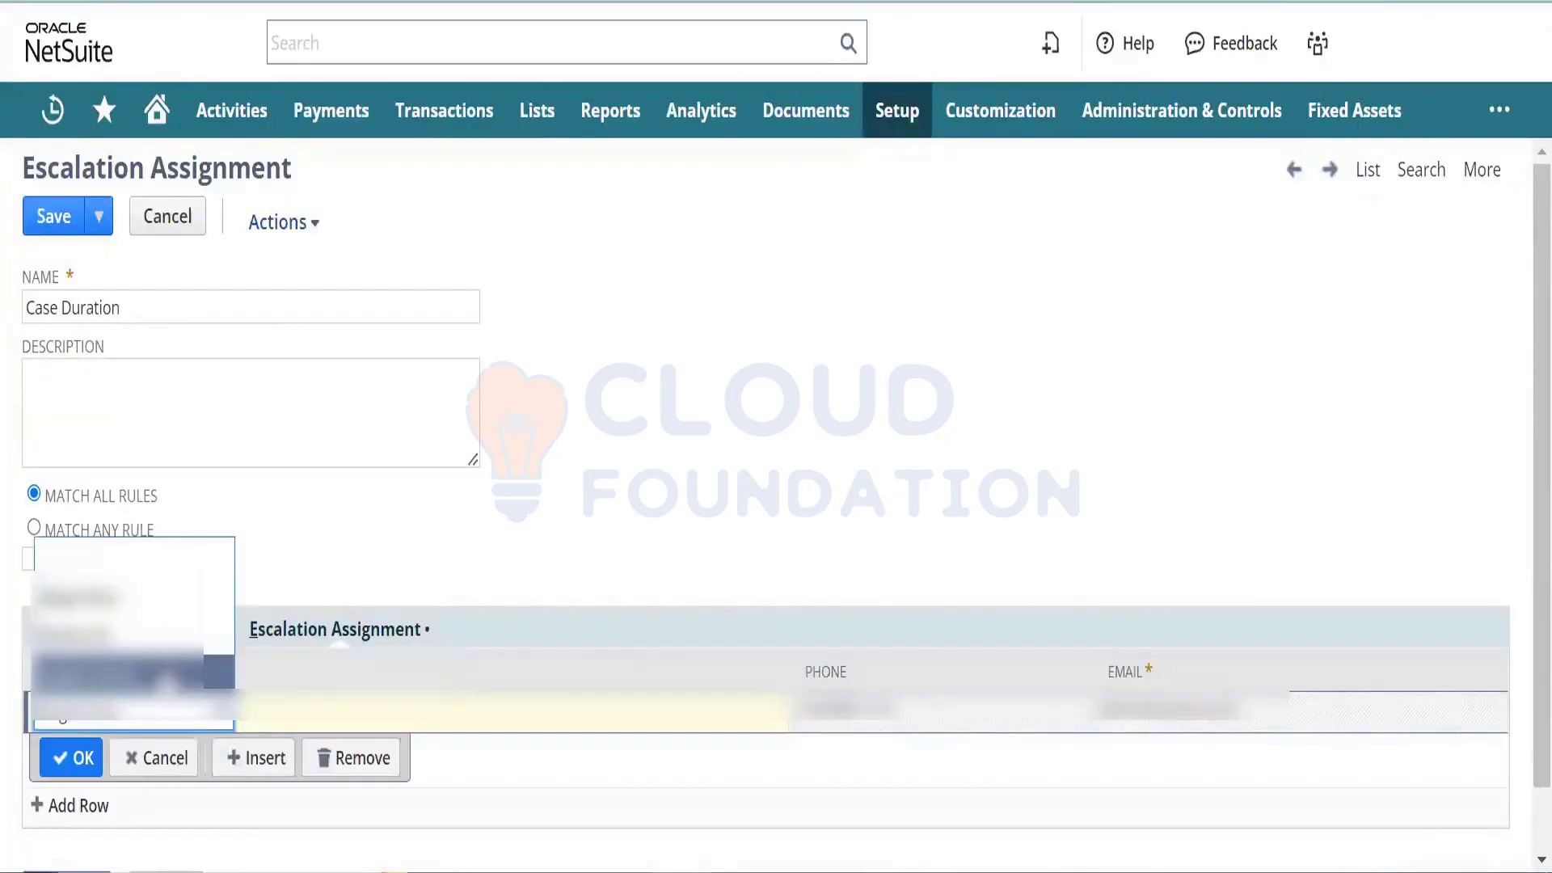
pyautogui.click(166, 675)
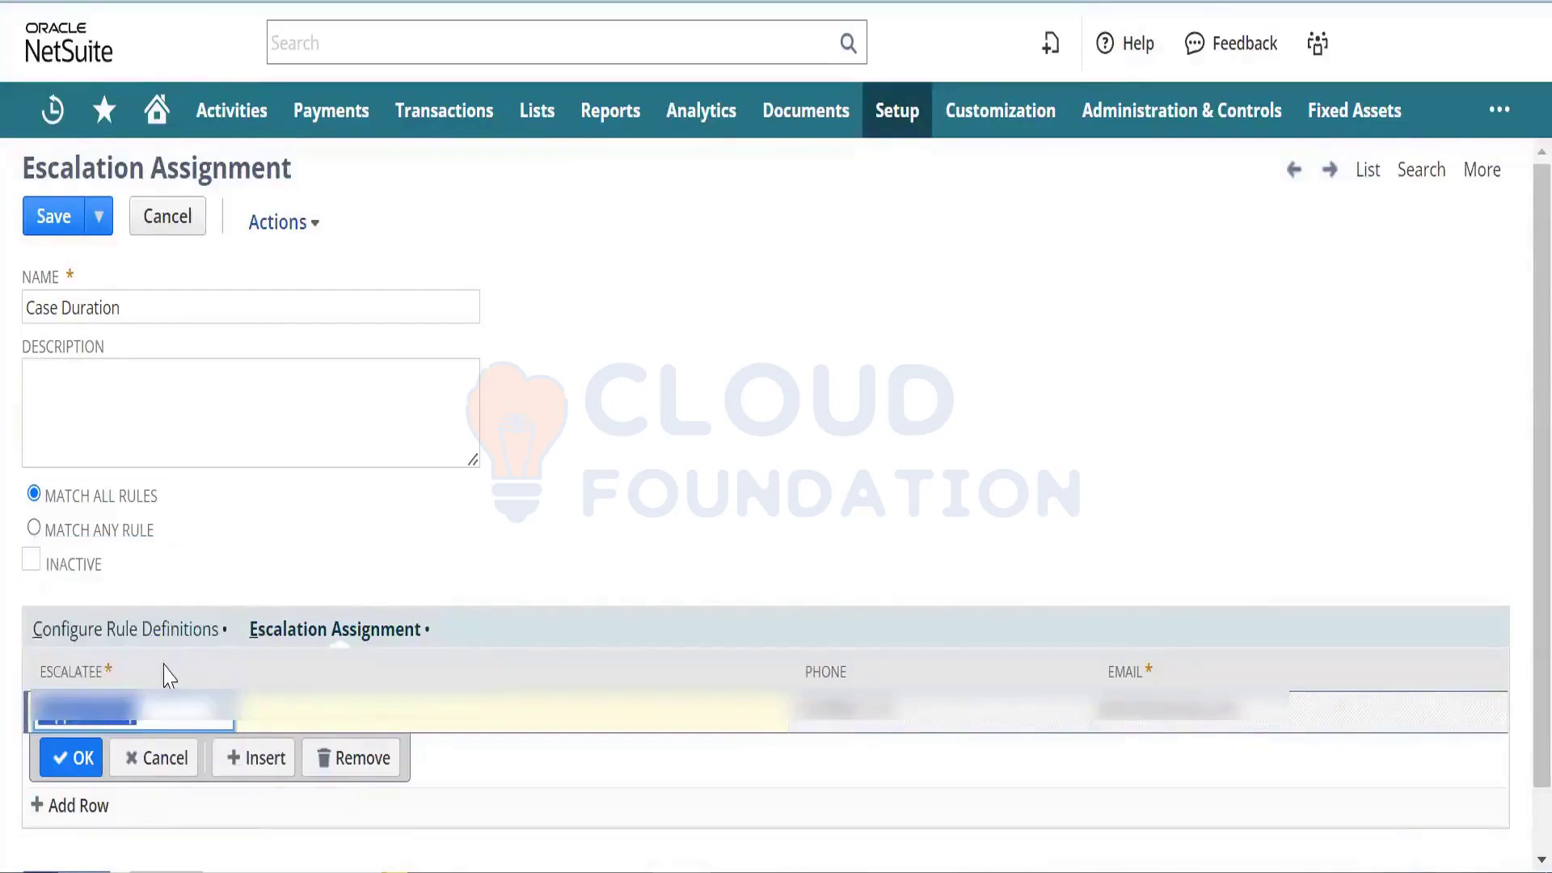
pyautogui.click(74, 757)
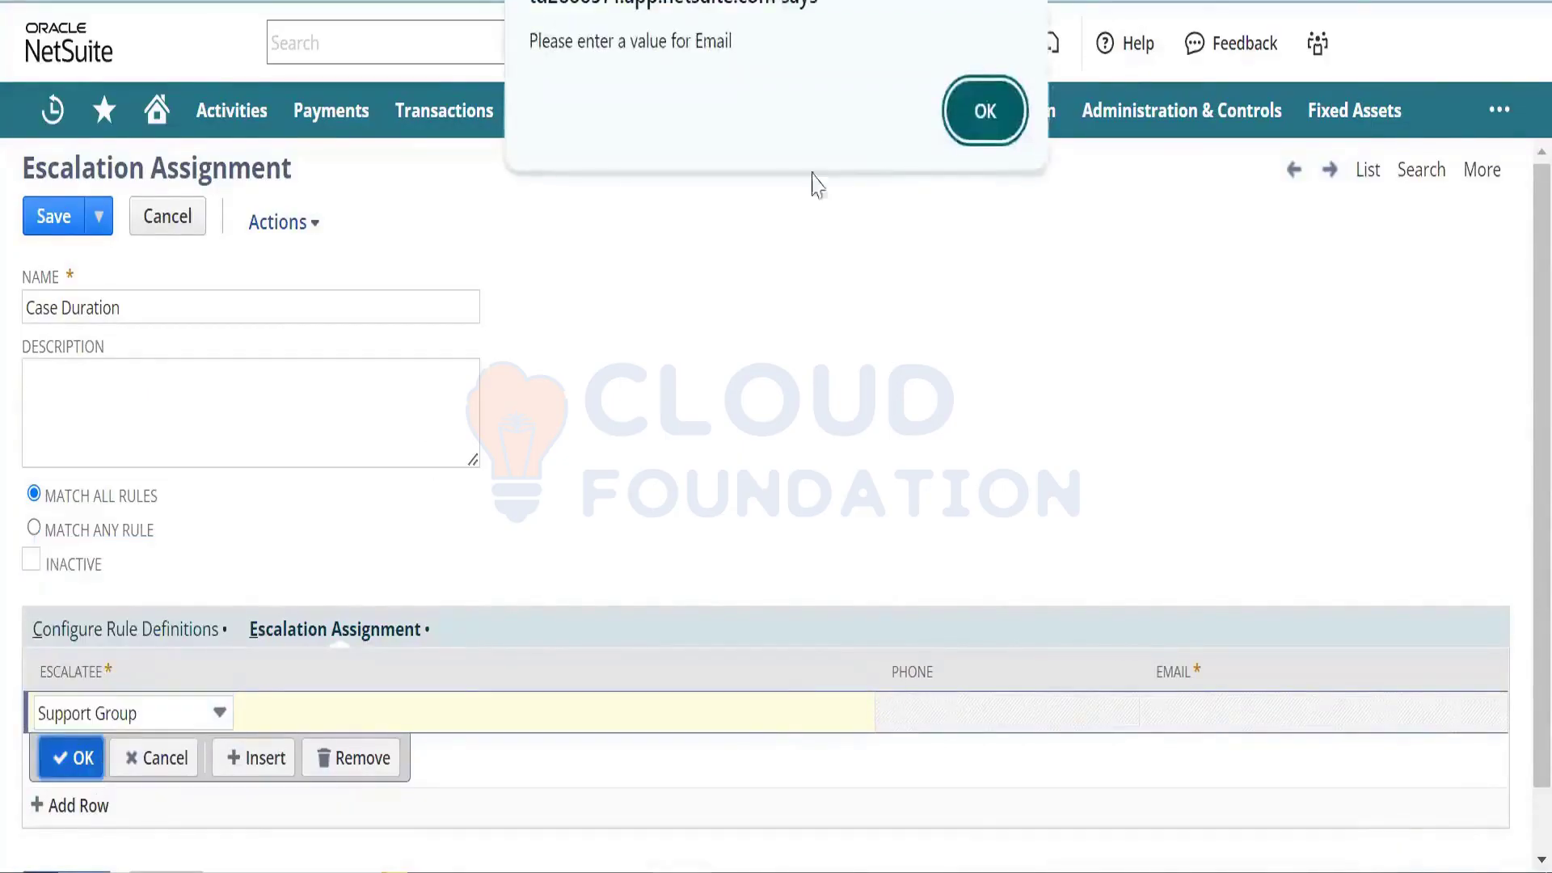
pyautogui.click(966, 113)
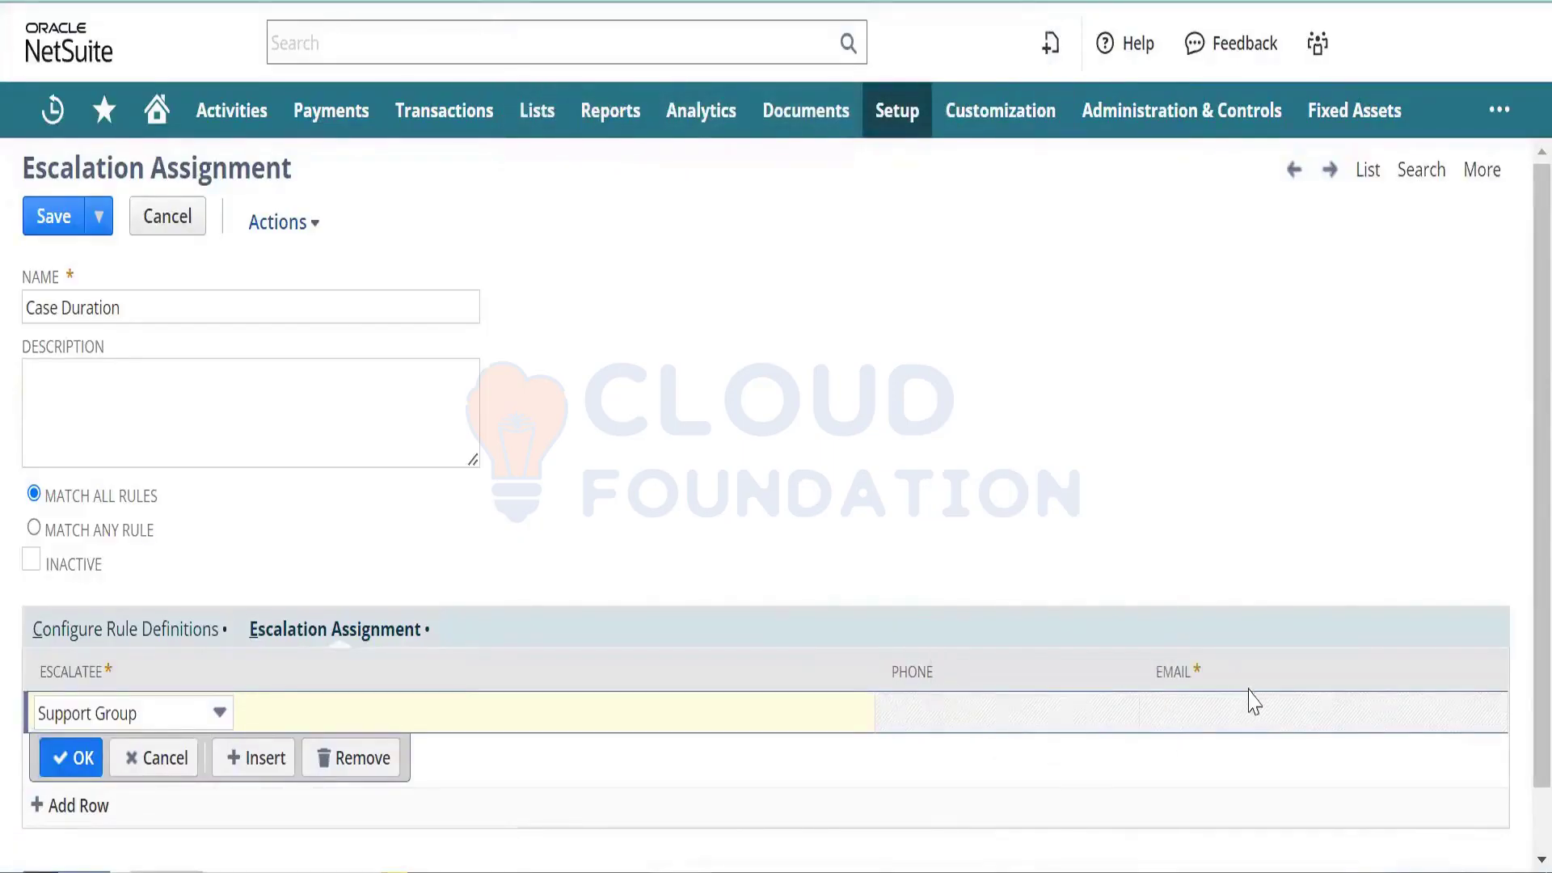
pyautogui.click(1217, 703)
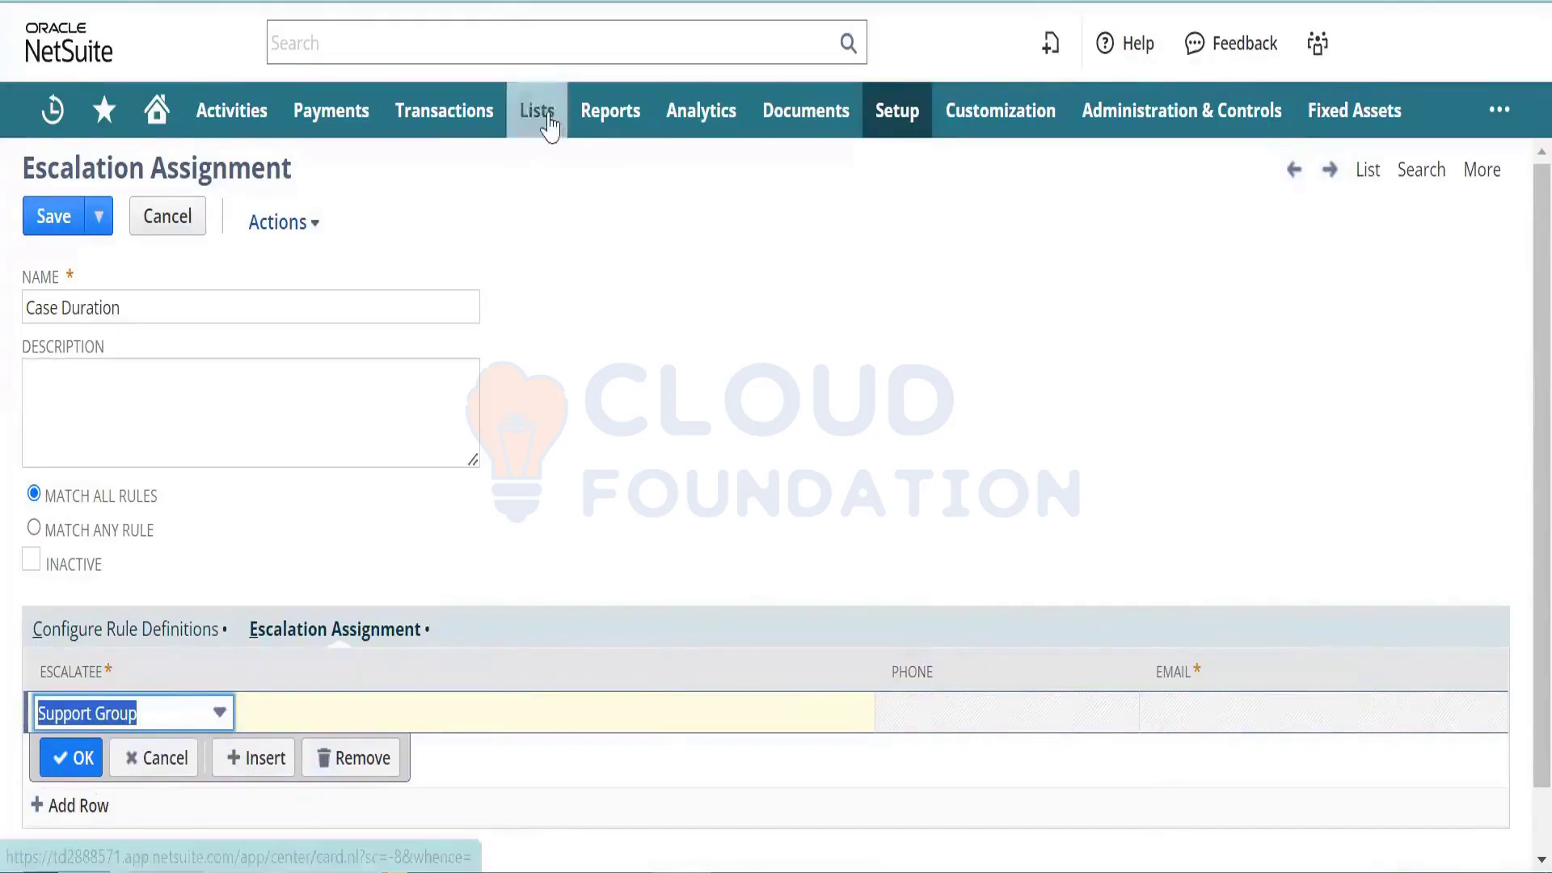
# Step: Open the employee groups in a new tab, enter an email address on the Support Group record, and save it
pyautogui.moveTo(544, 125)
pyautogui.moveTo(594, 362)
pyautogui.moveTo(608, 392)
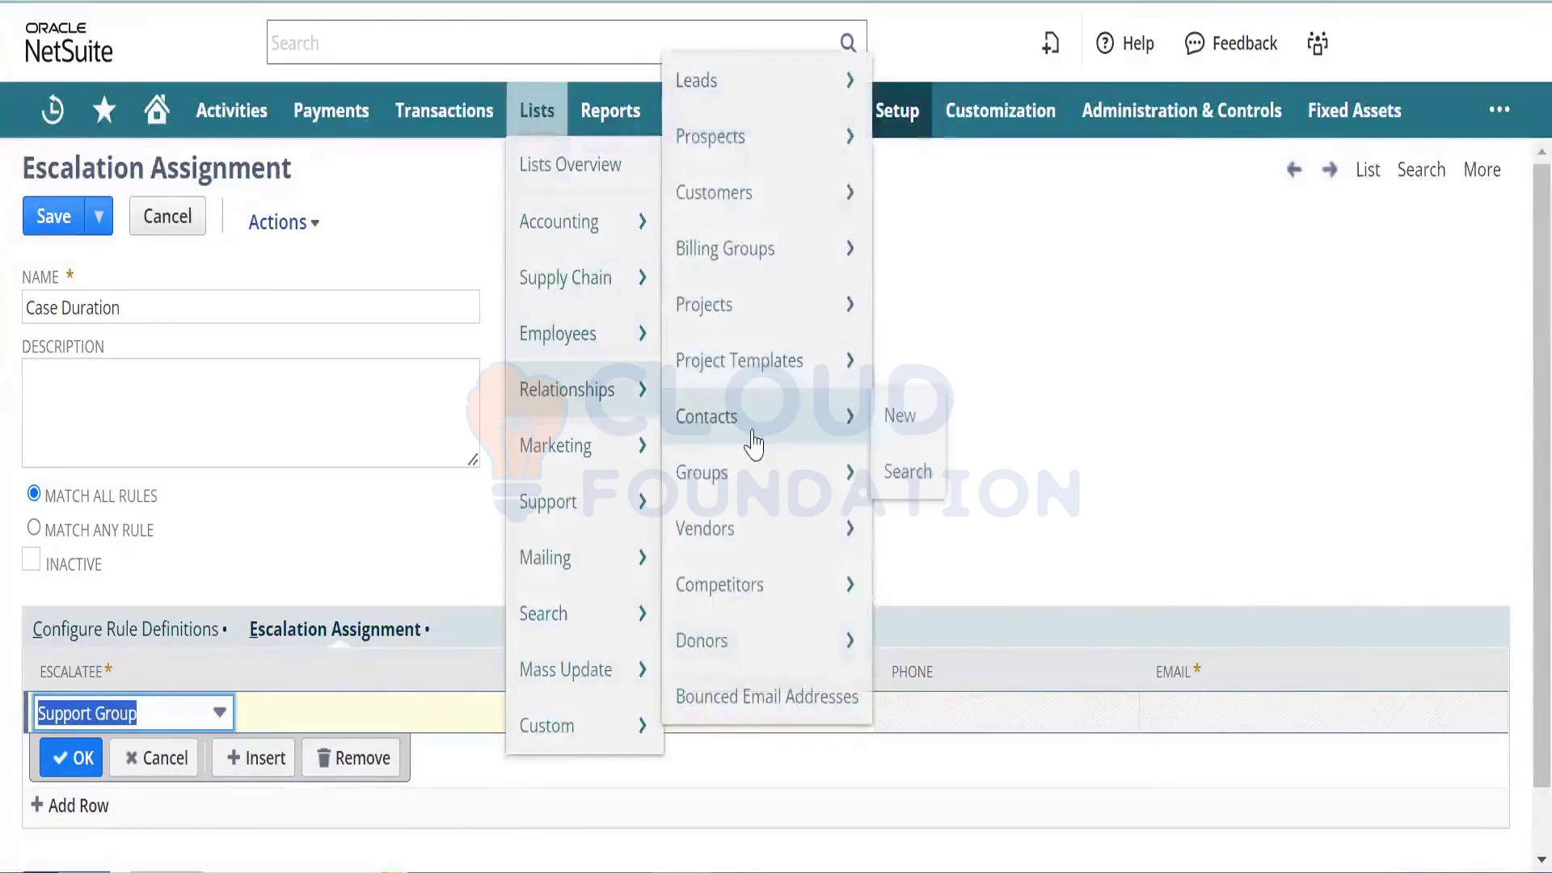
pyautogui.rightClick(764, 471)
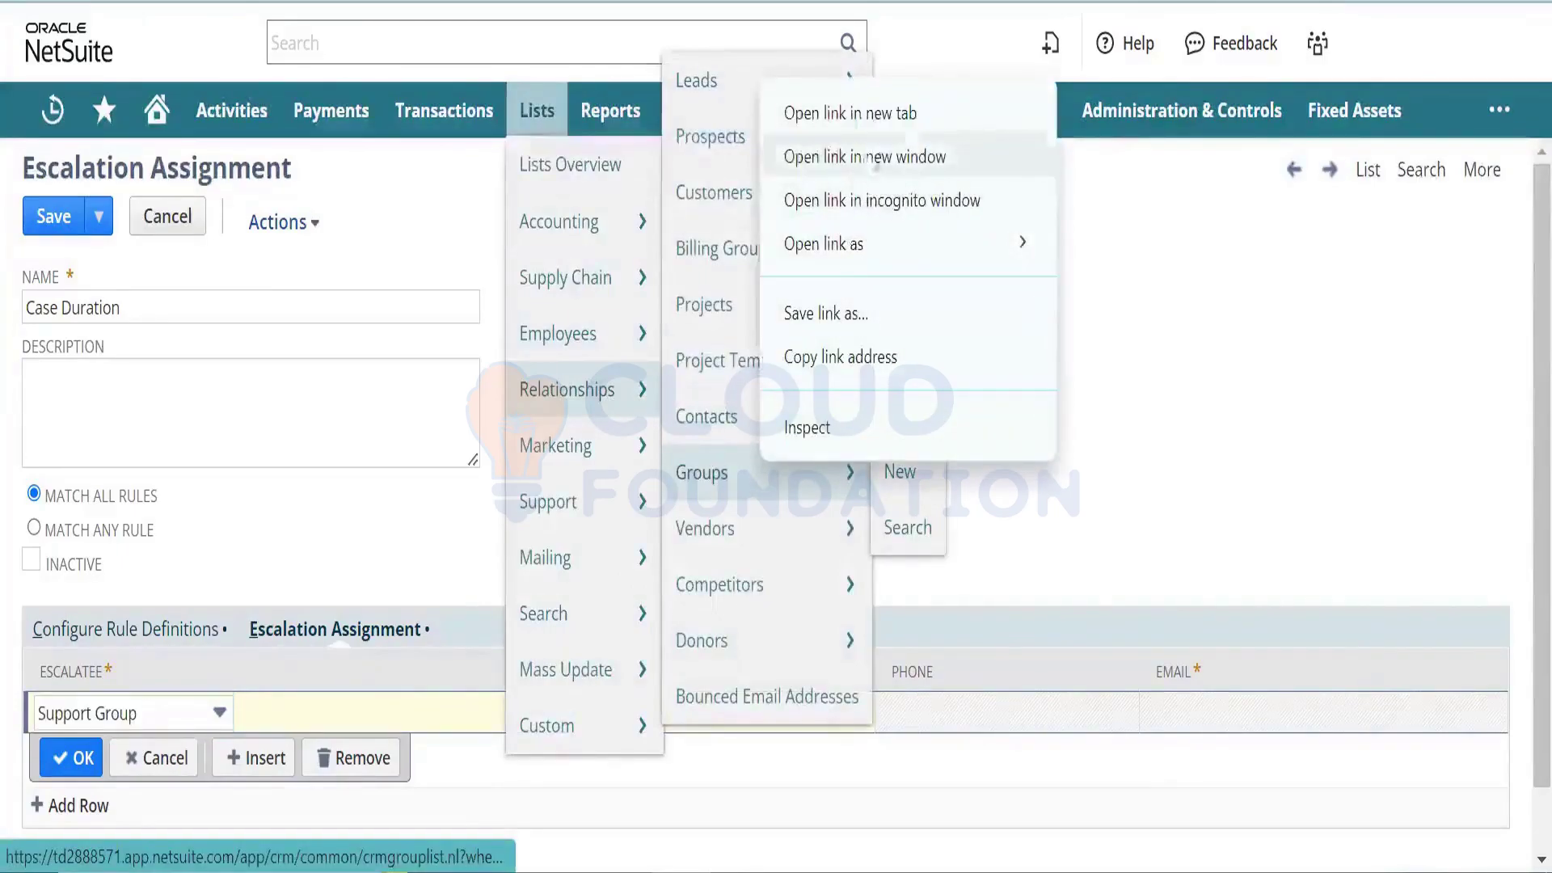
pyautogui.click(833, 108)
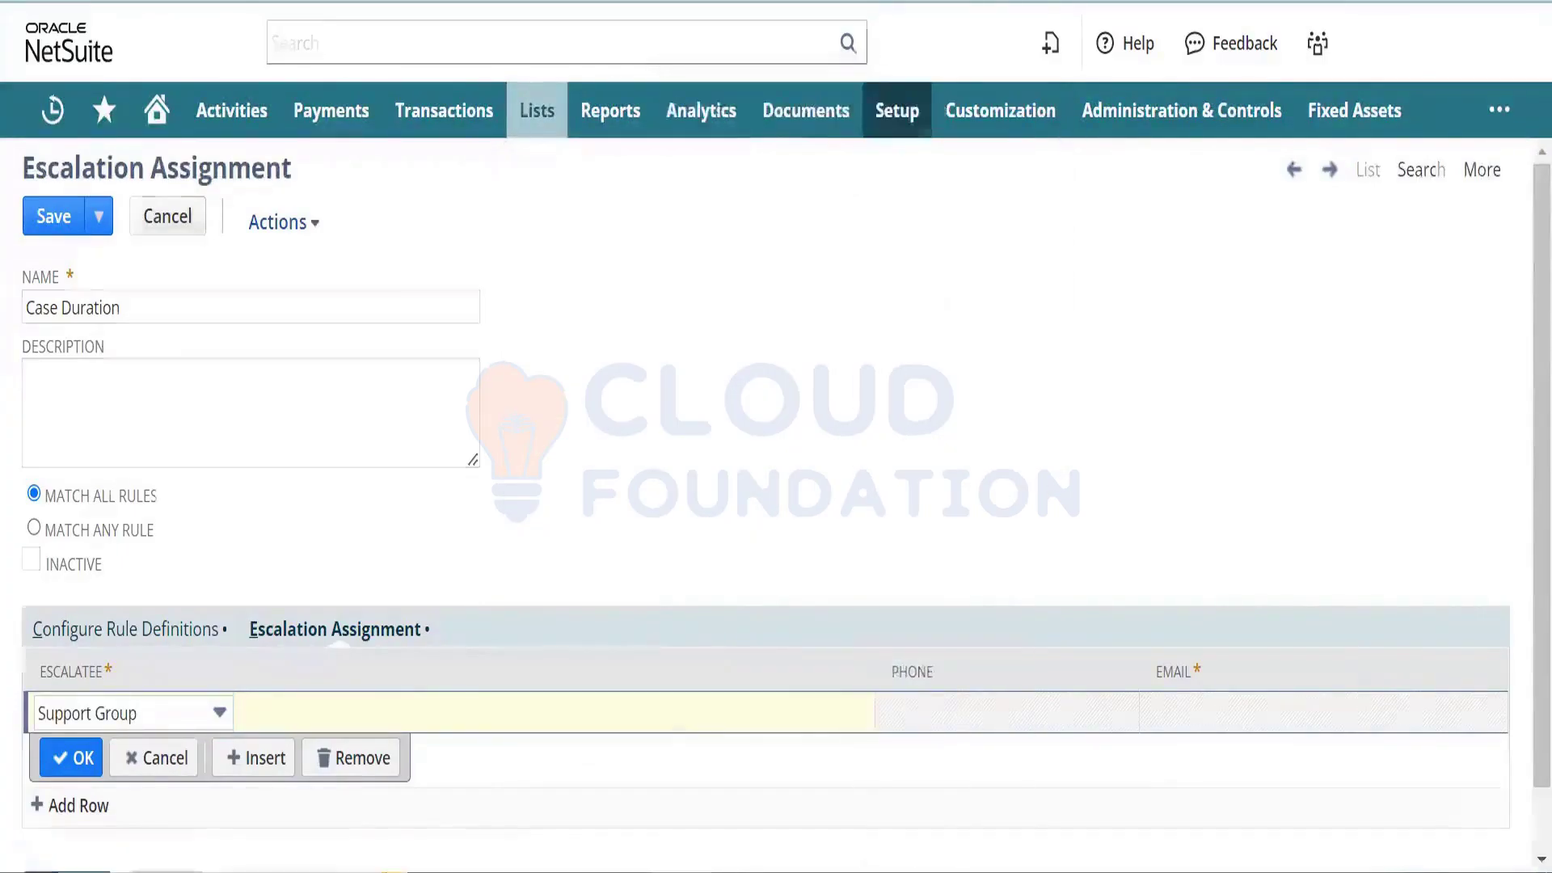
pyautogui.click(727, 3)
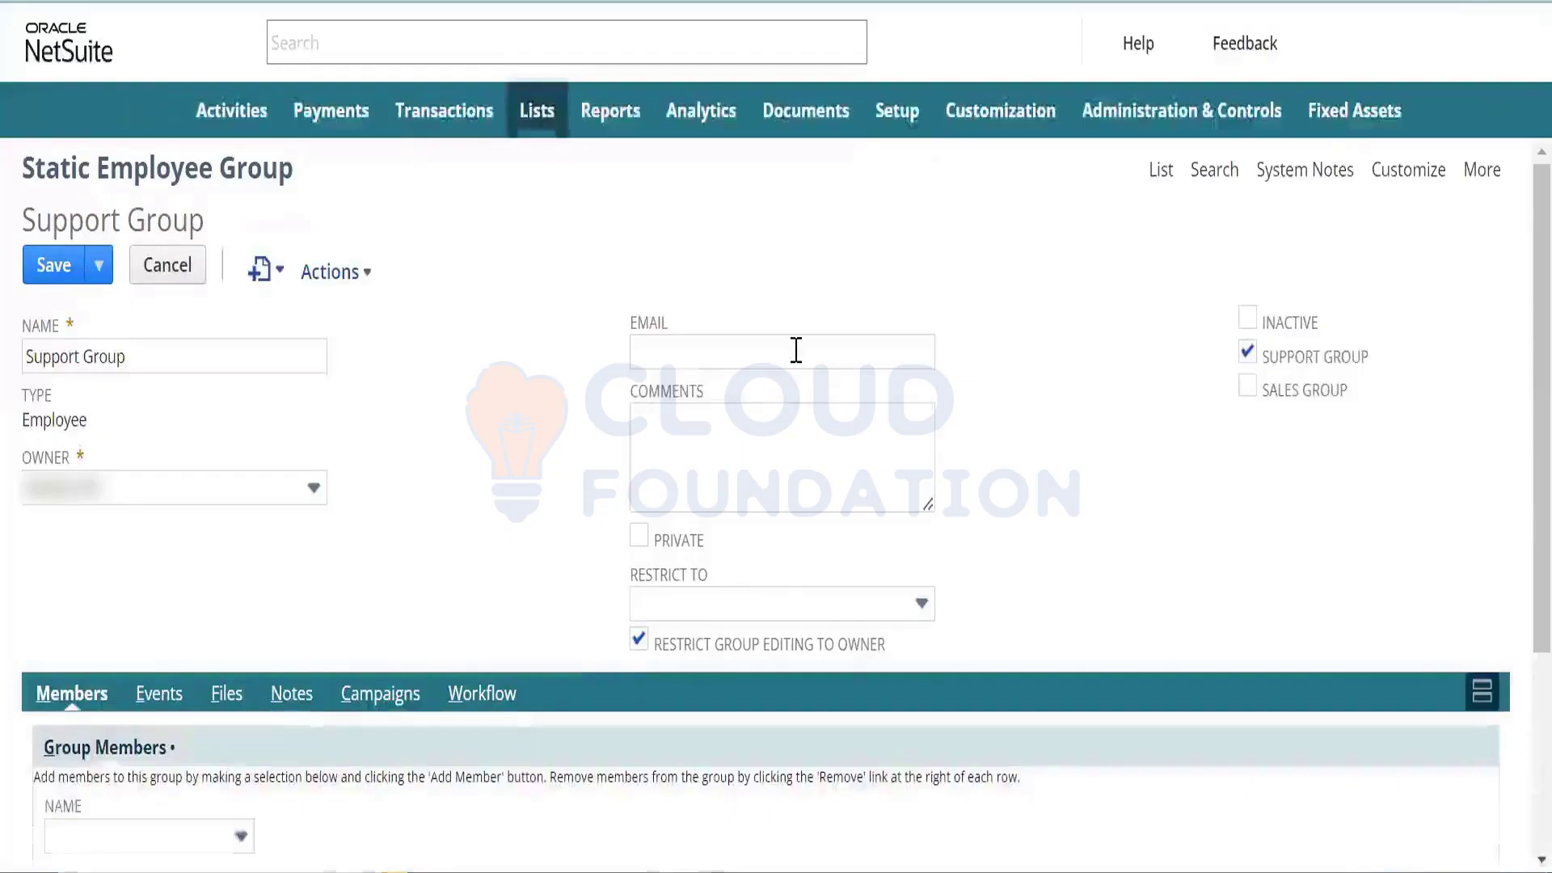
pyautogui.click(796, 350)
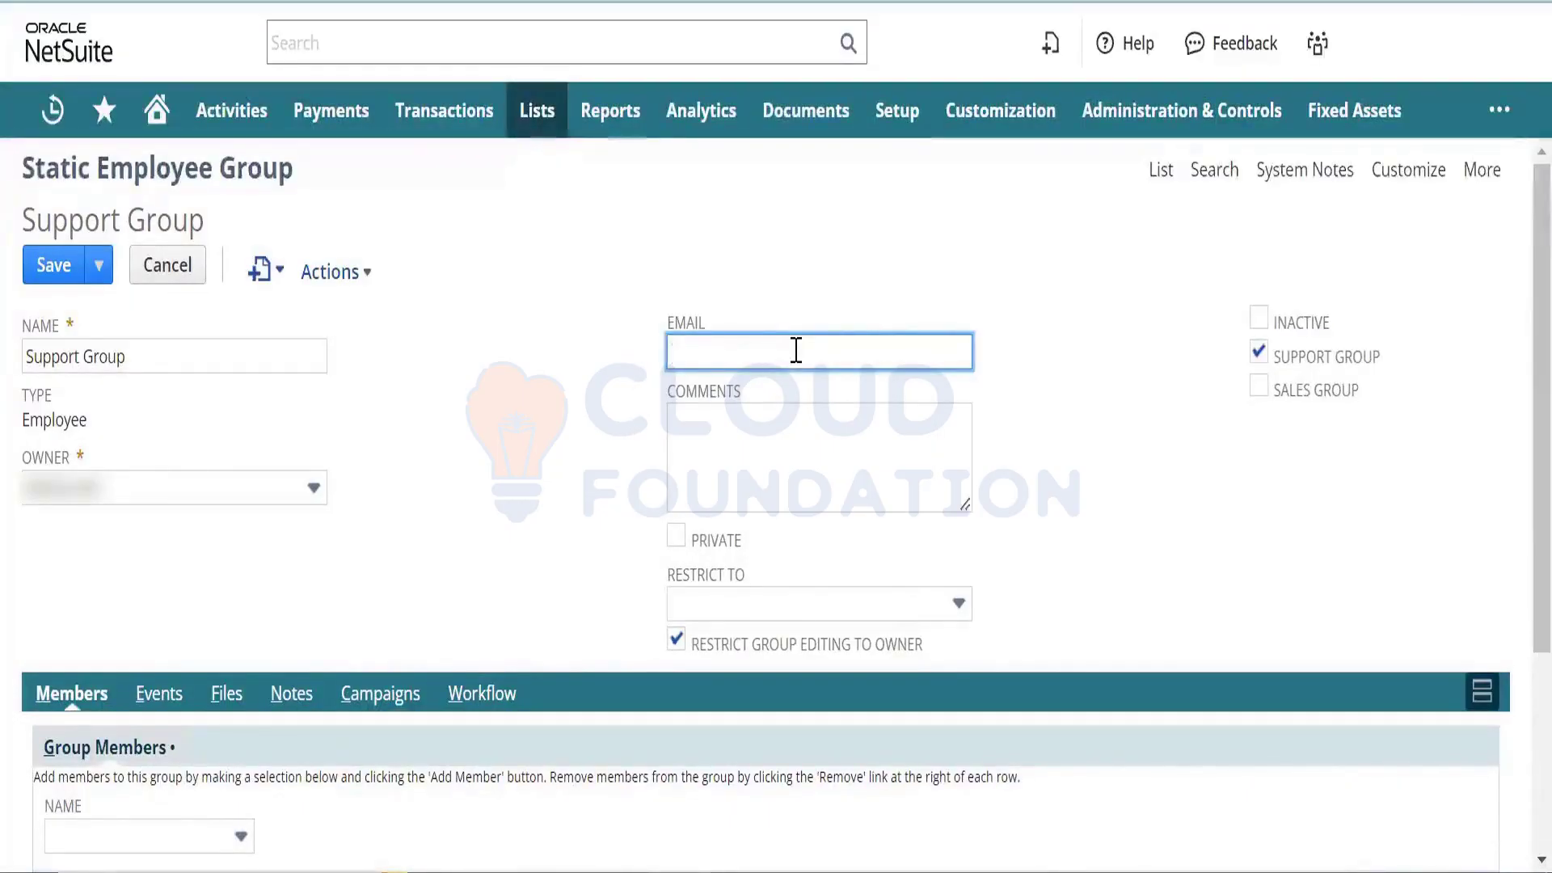
pyautogui.write('ki')
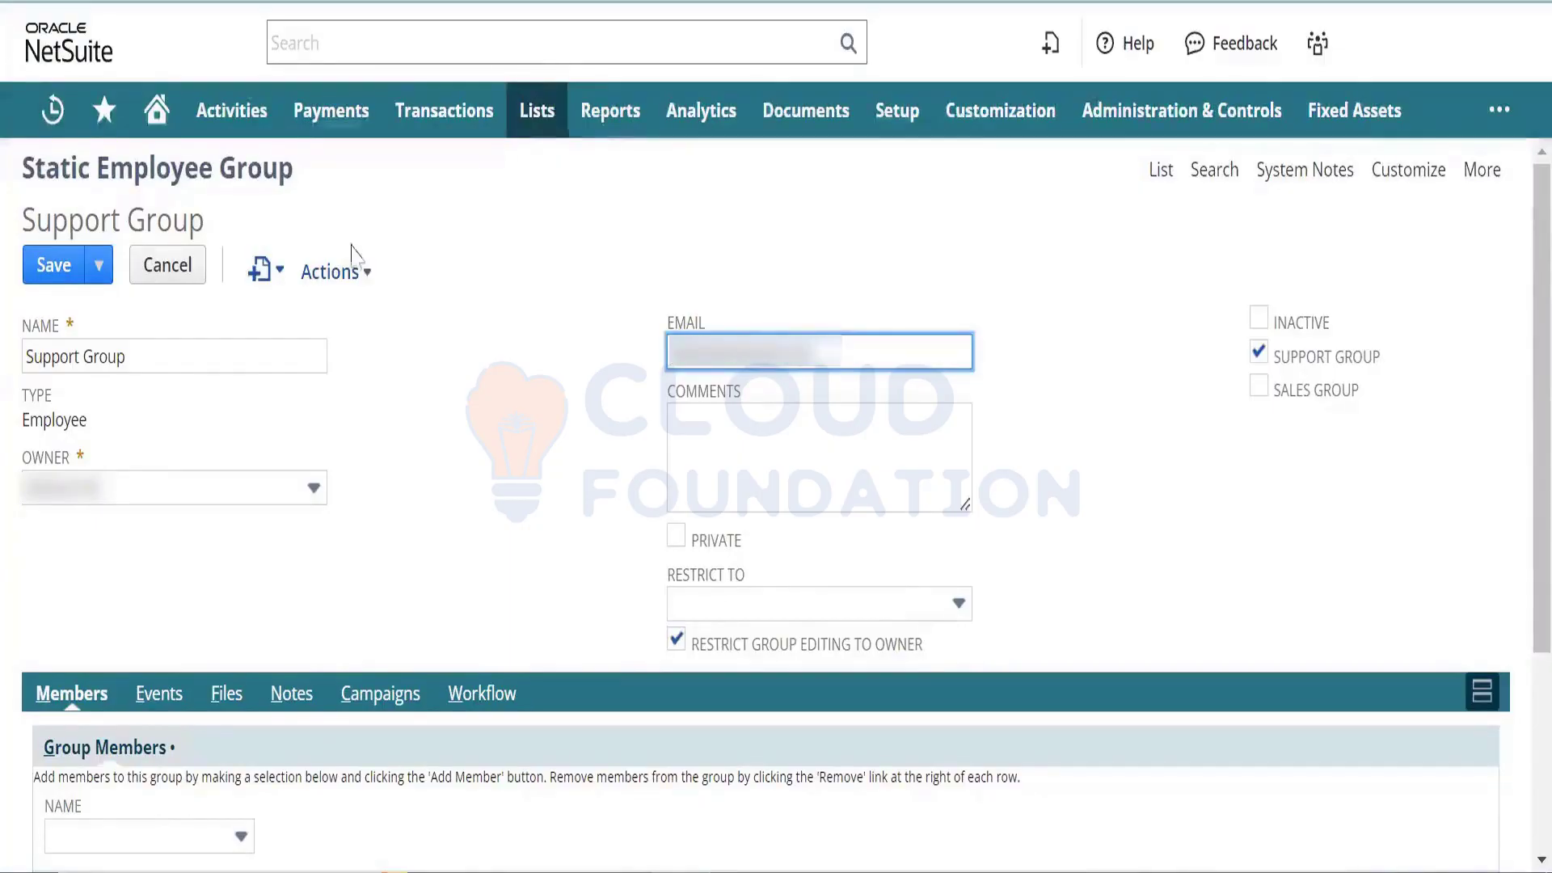
pyautogui.click(63, 265)
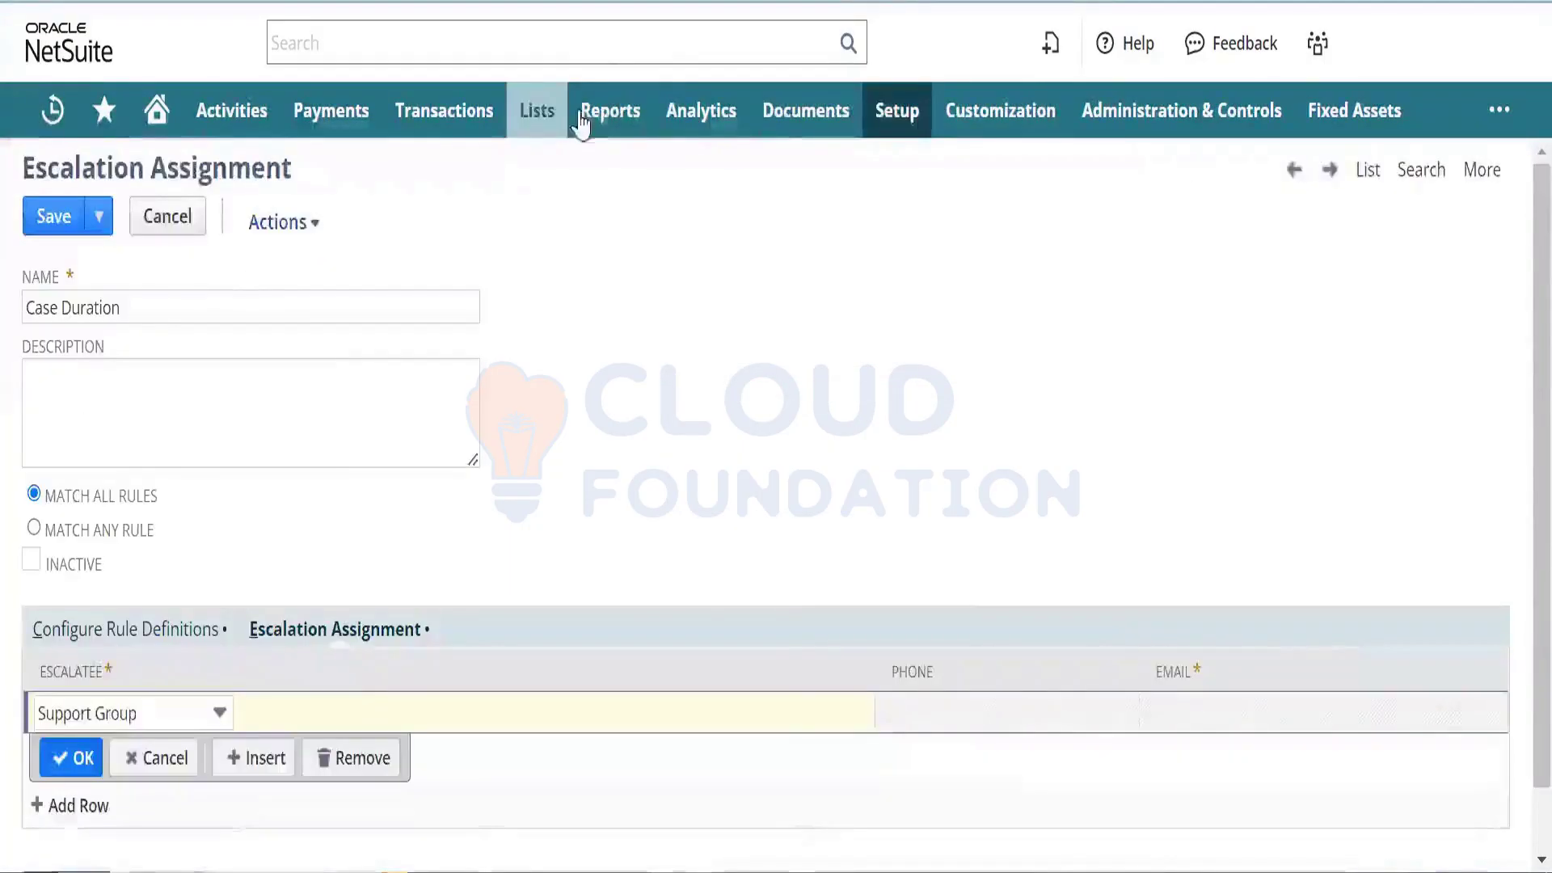
# Step: Reload the "Case Duration" escalation assignment and change its escalatee to Support Group, accepting the edited line
pyautogui.moveTo(538, 112)
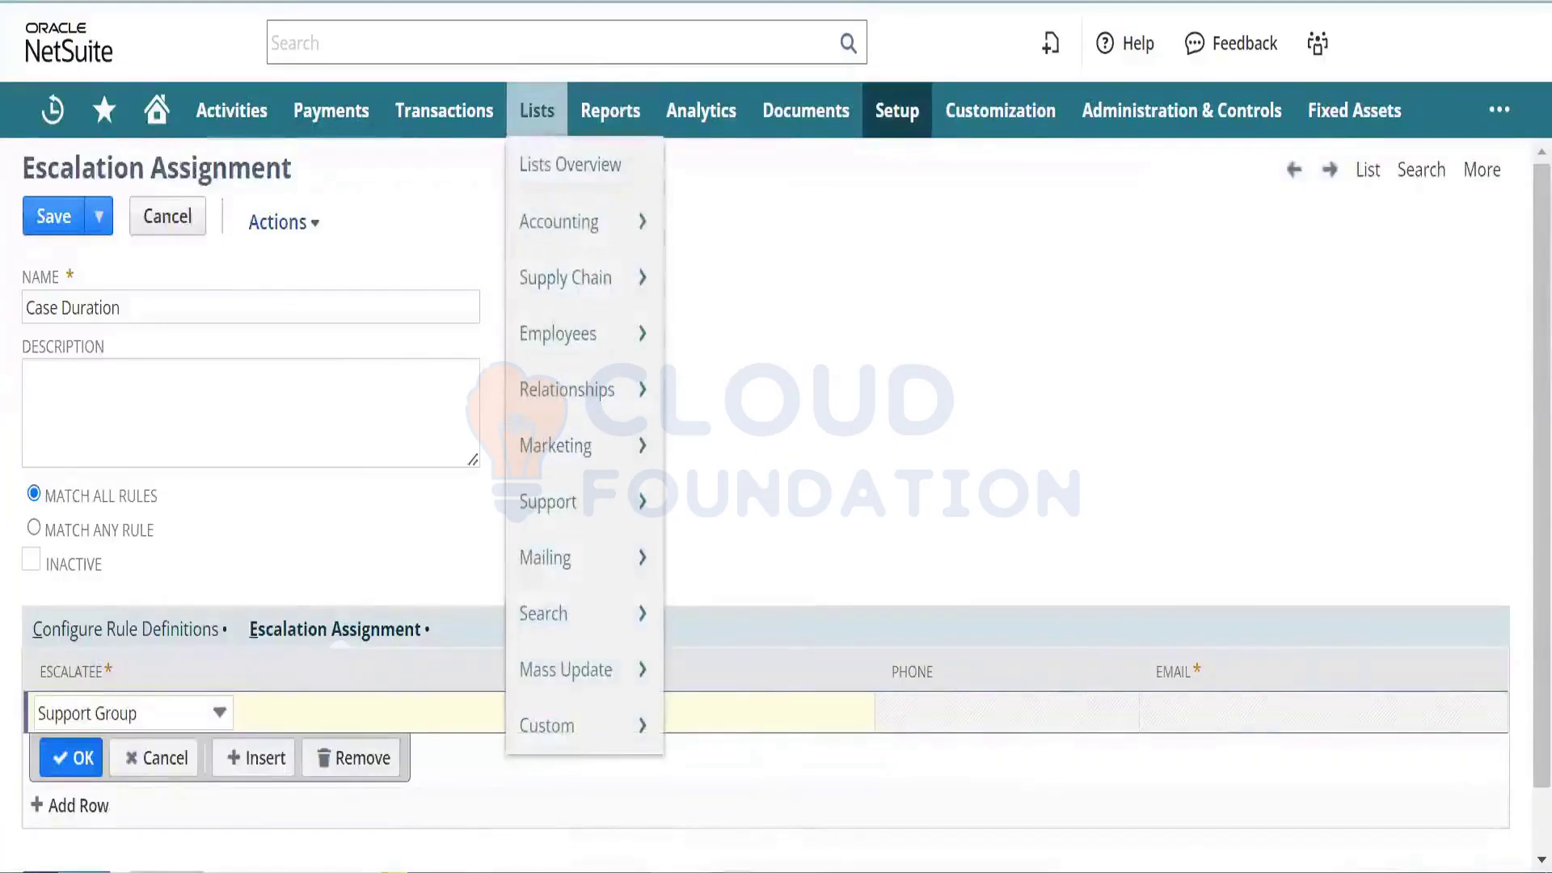
pyautogui.press('F5')
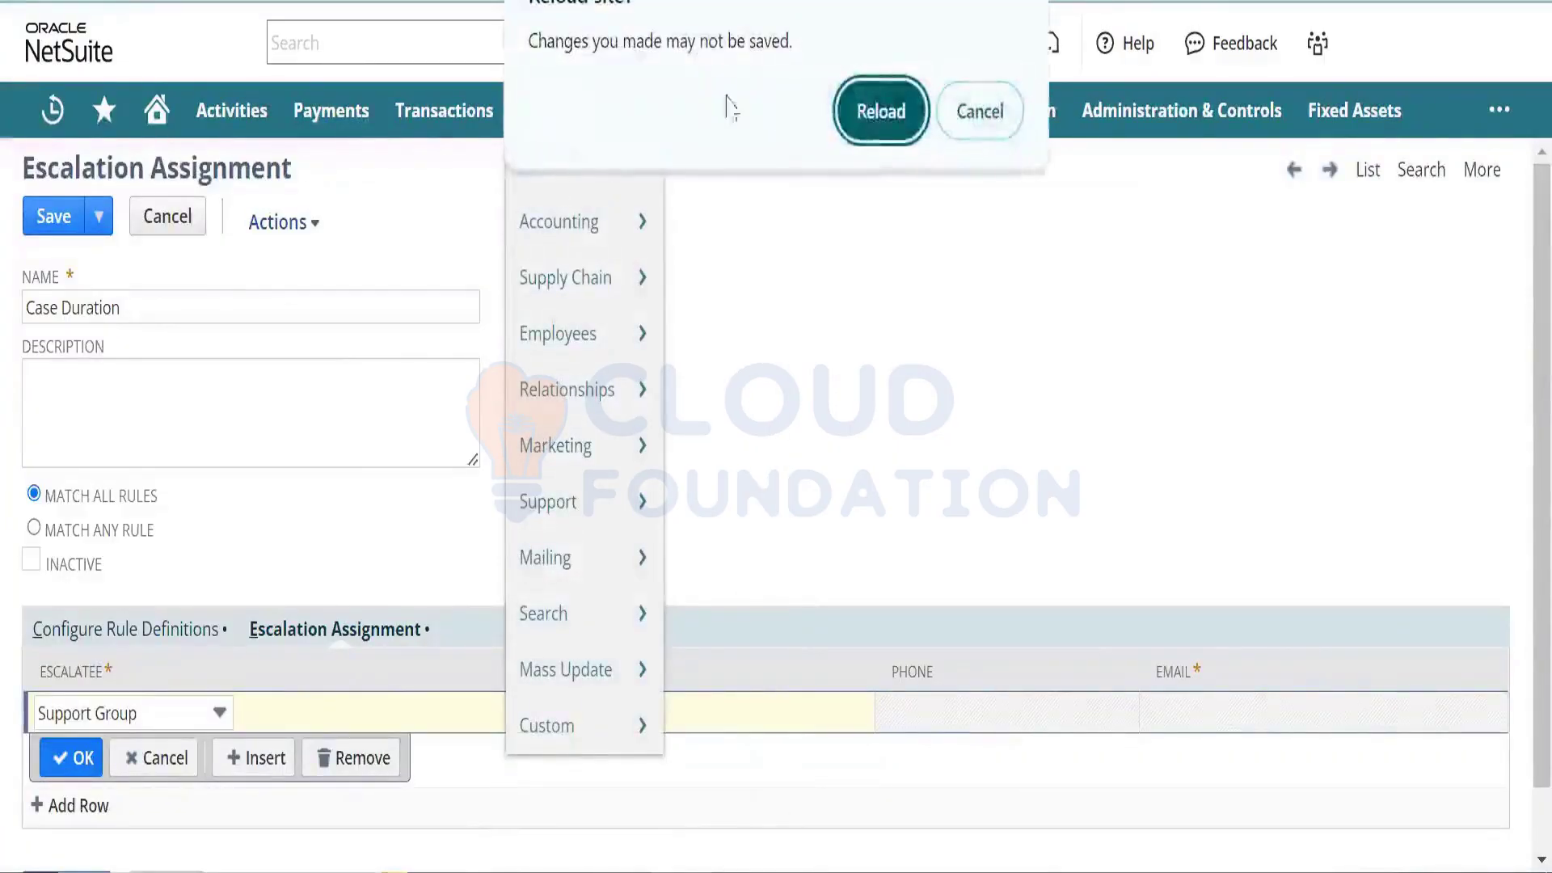
pyautogui.click(880, 113)
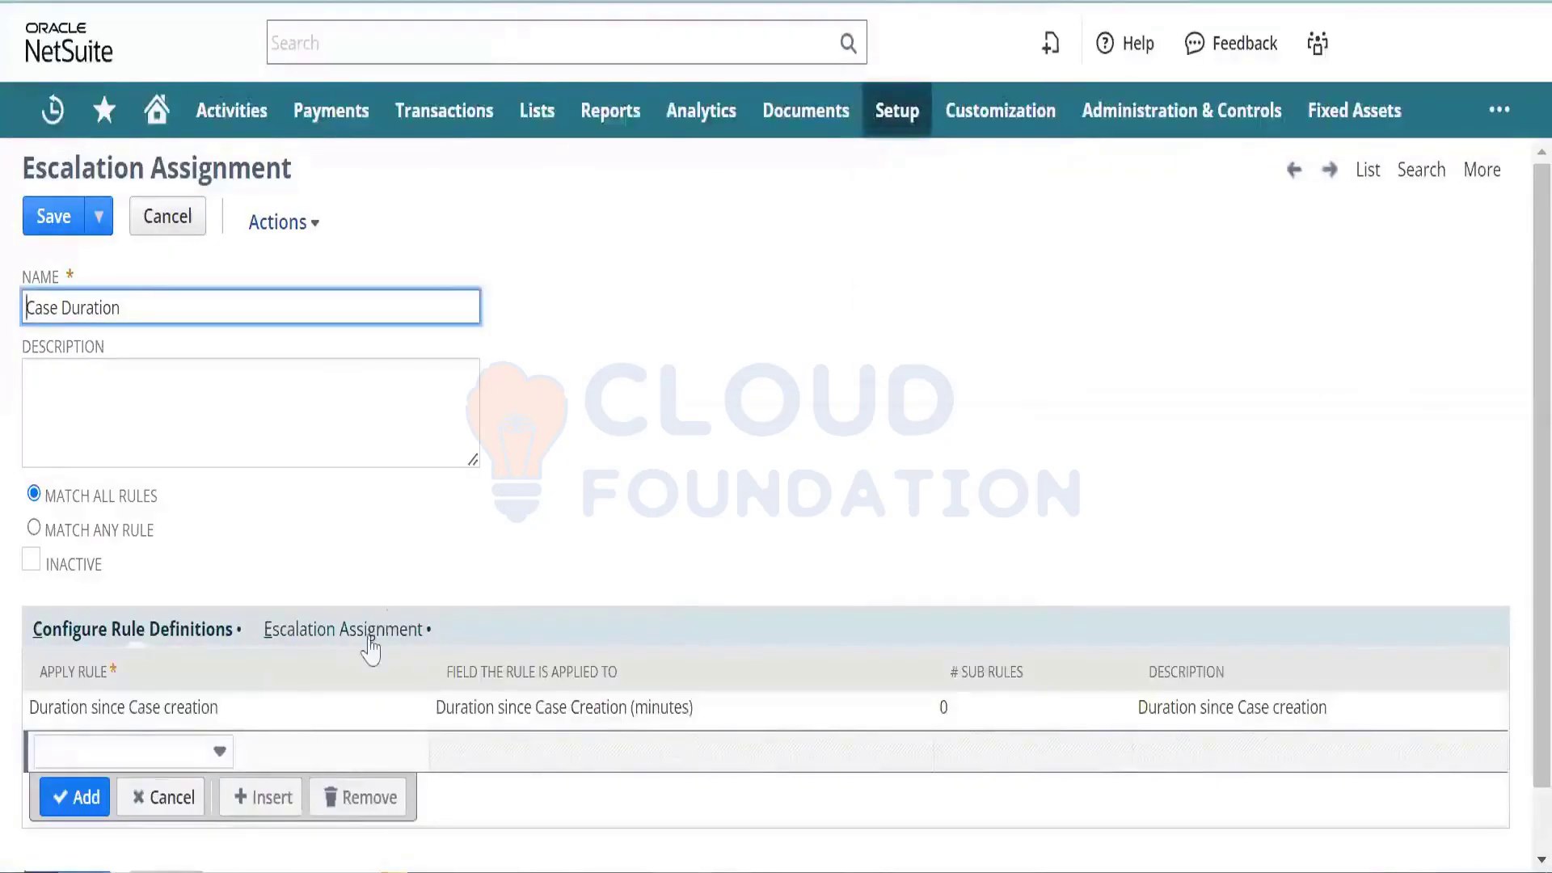
pyautogui.click(371, 639)
pyautogui.click(219, 750)
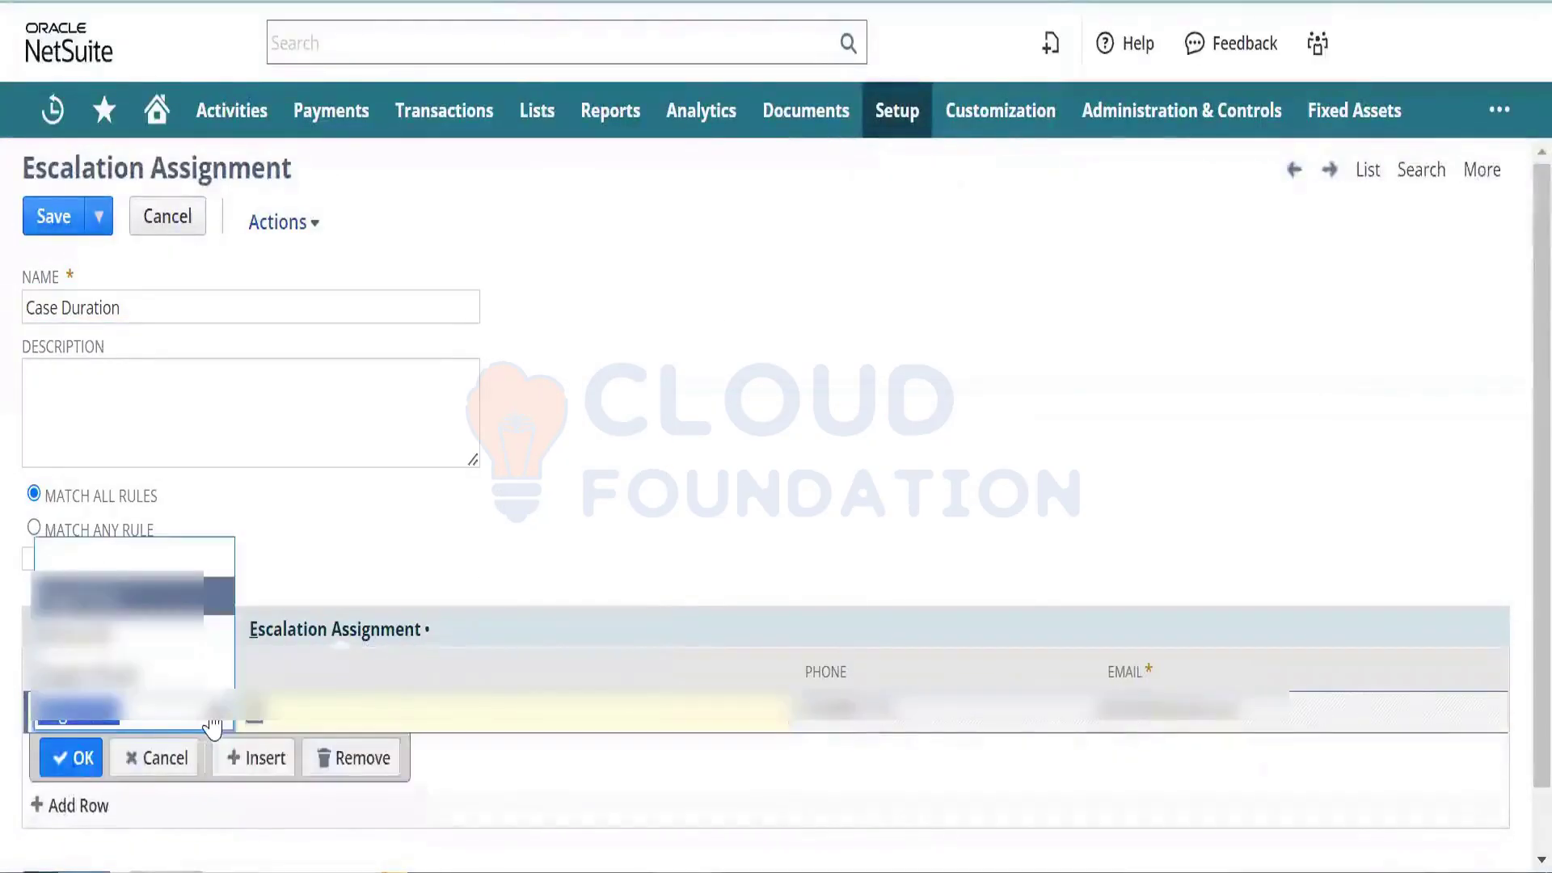
pyautogui.click(192, 677)
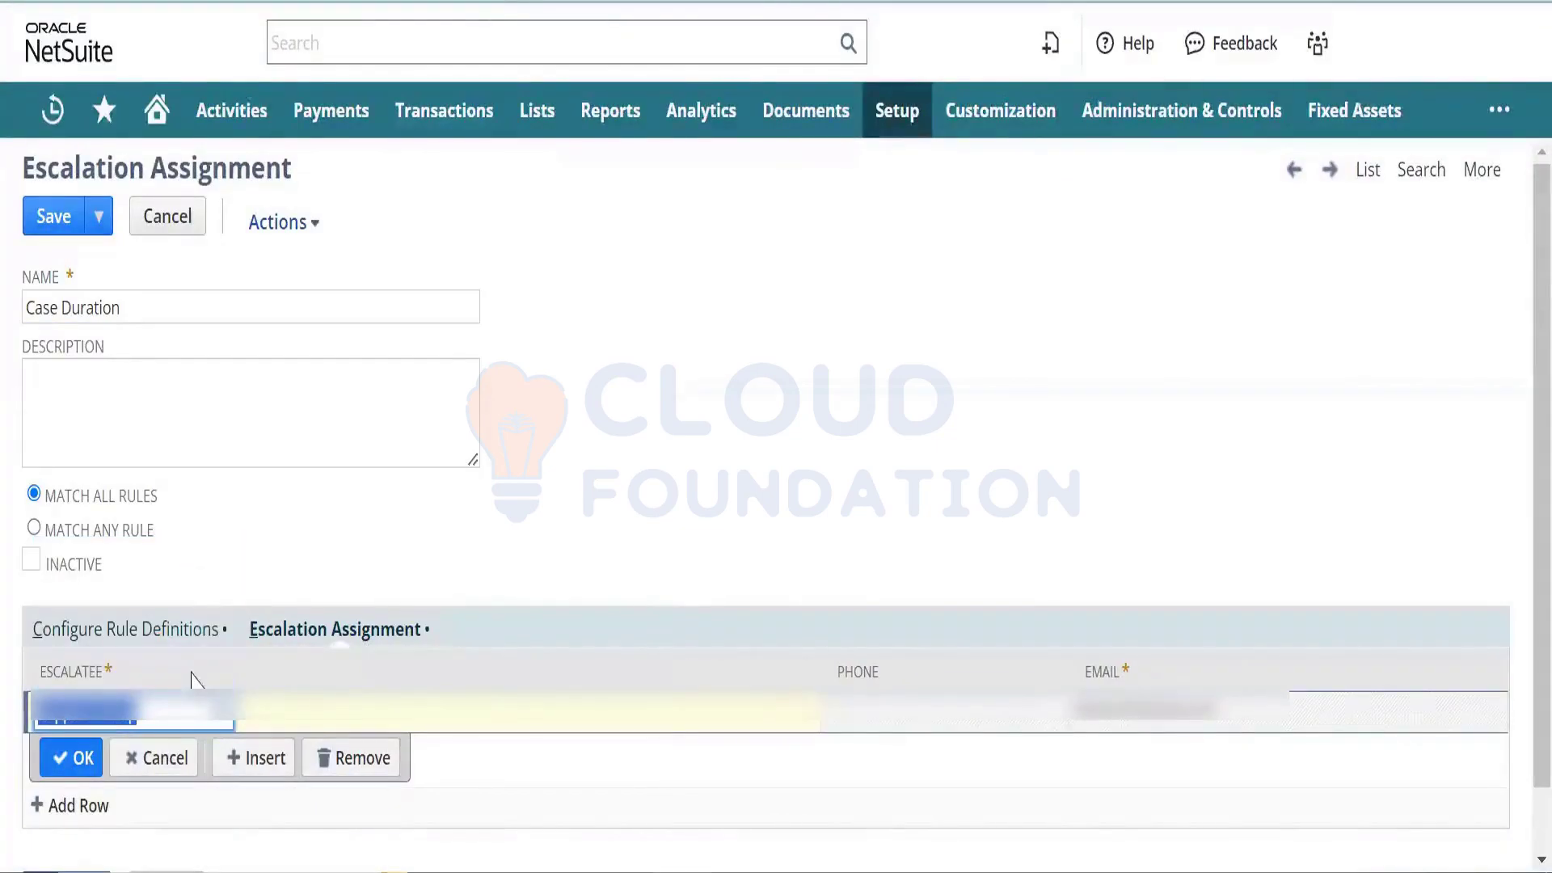
pyautogui.click(75, 758)
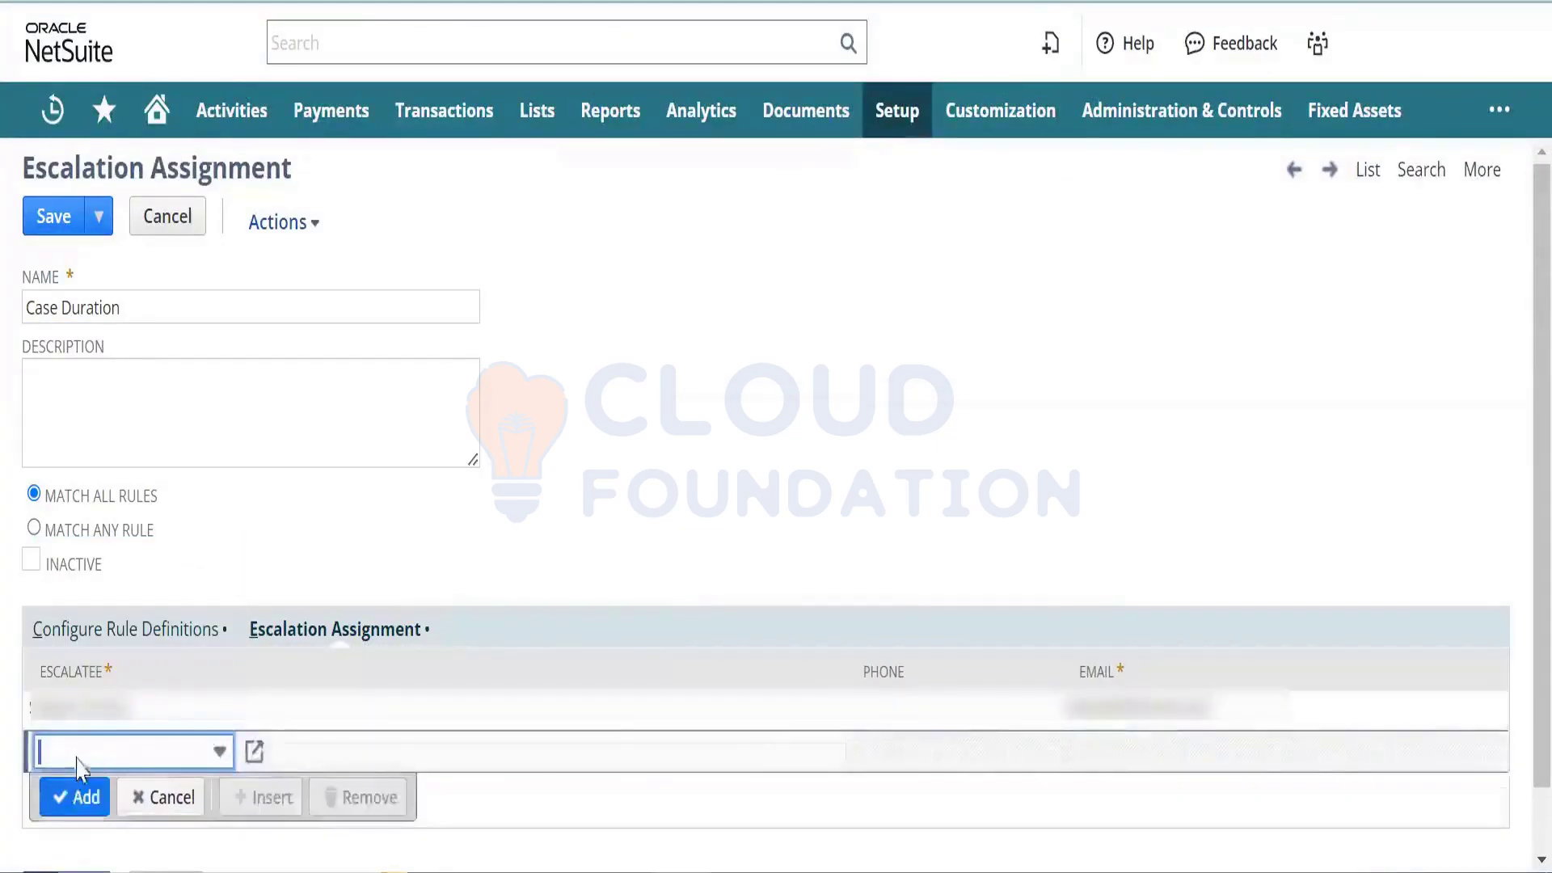
pyautogui.click(1119, 709)
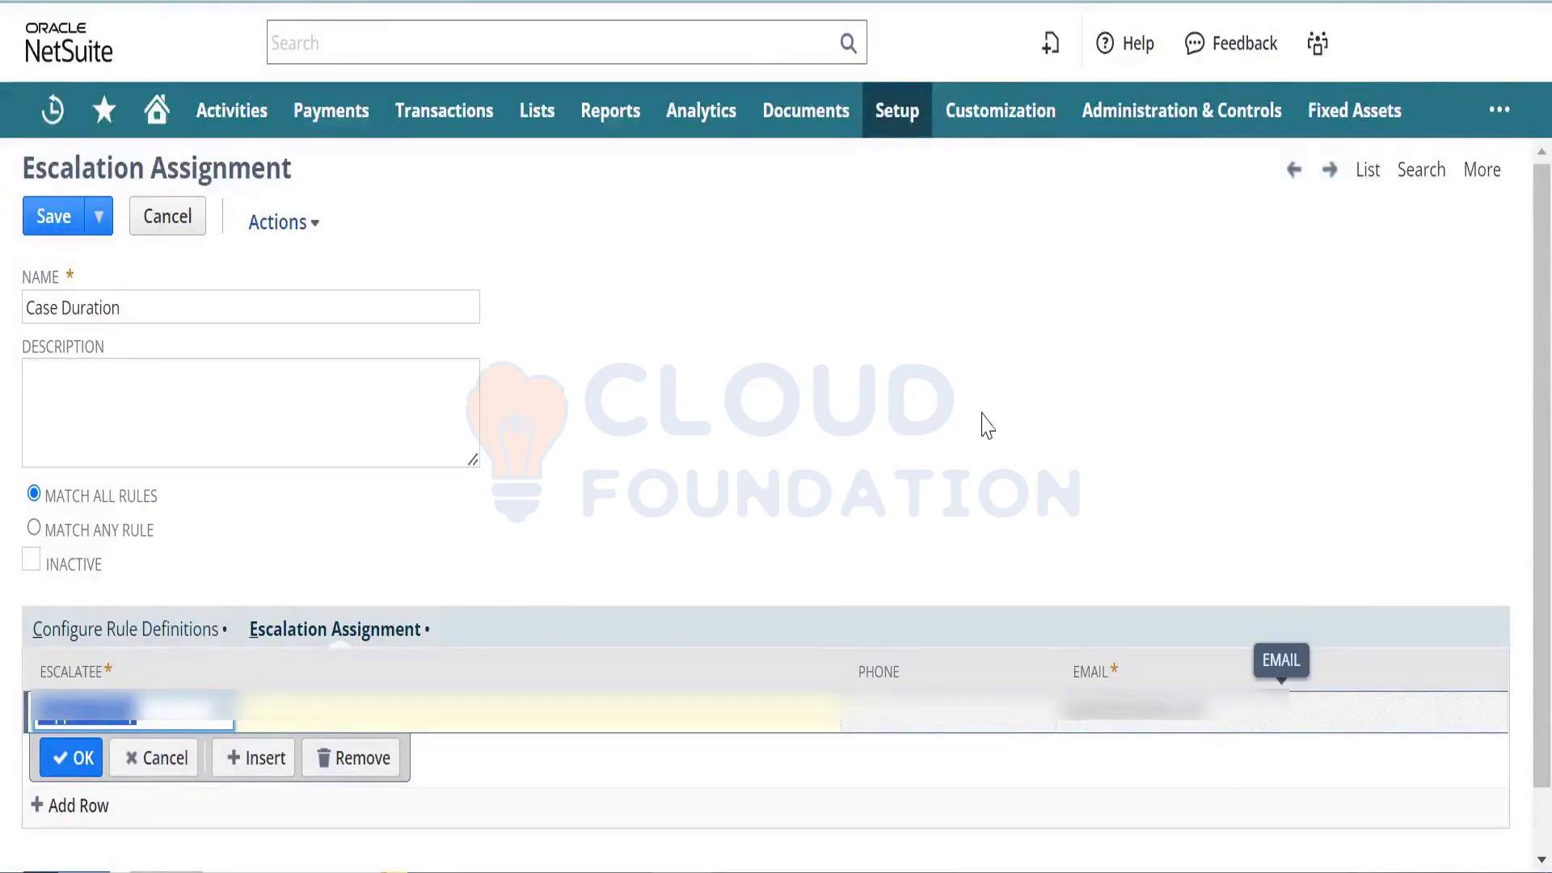
pyautogui.moveTo(900, 123)
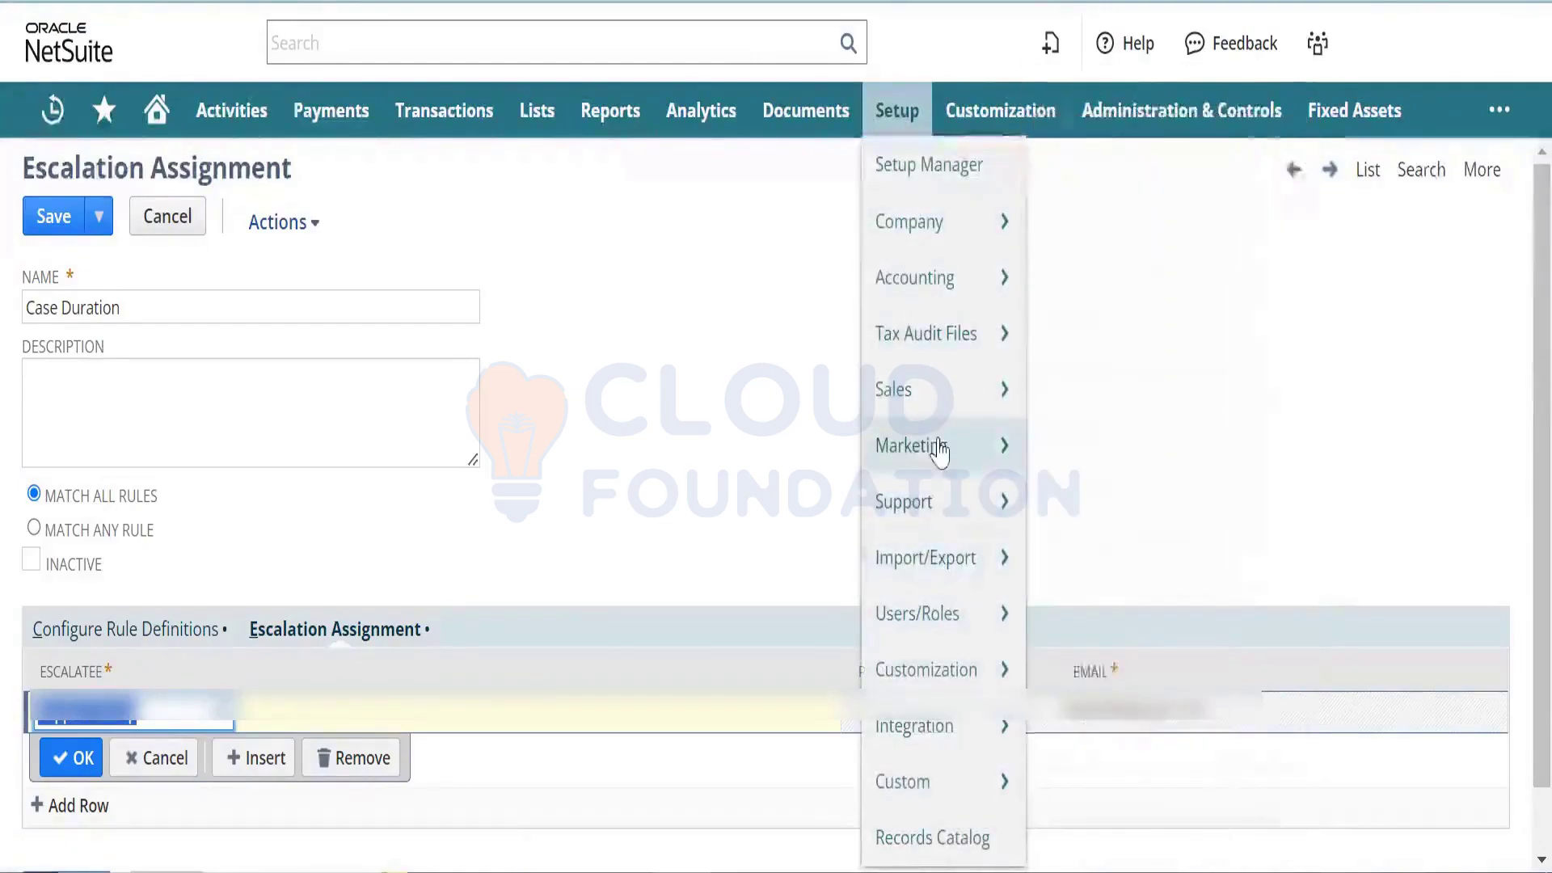
pyautogui.moveTo(952, 497)
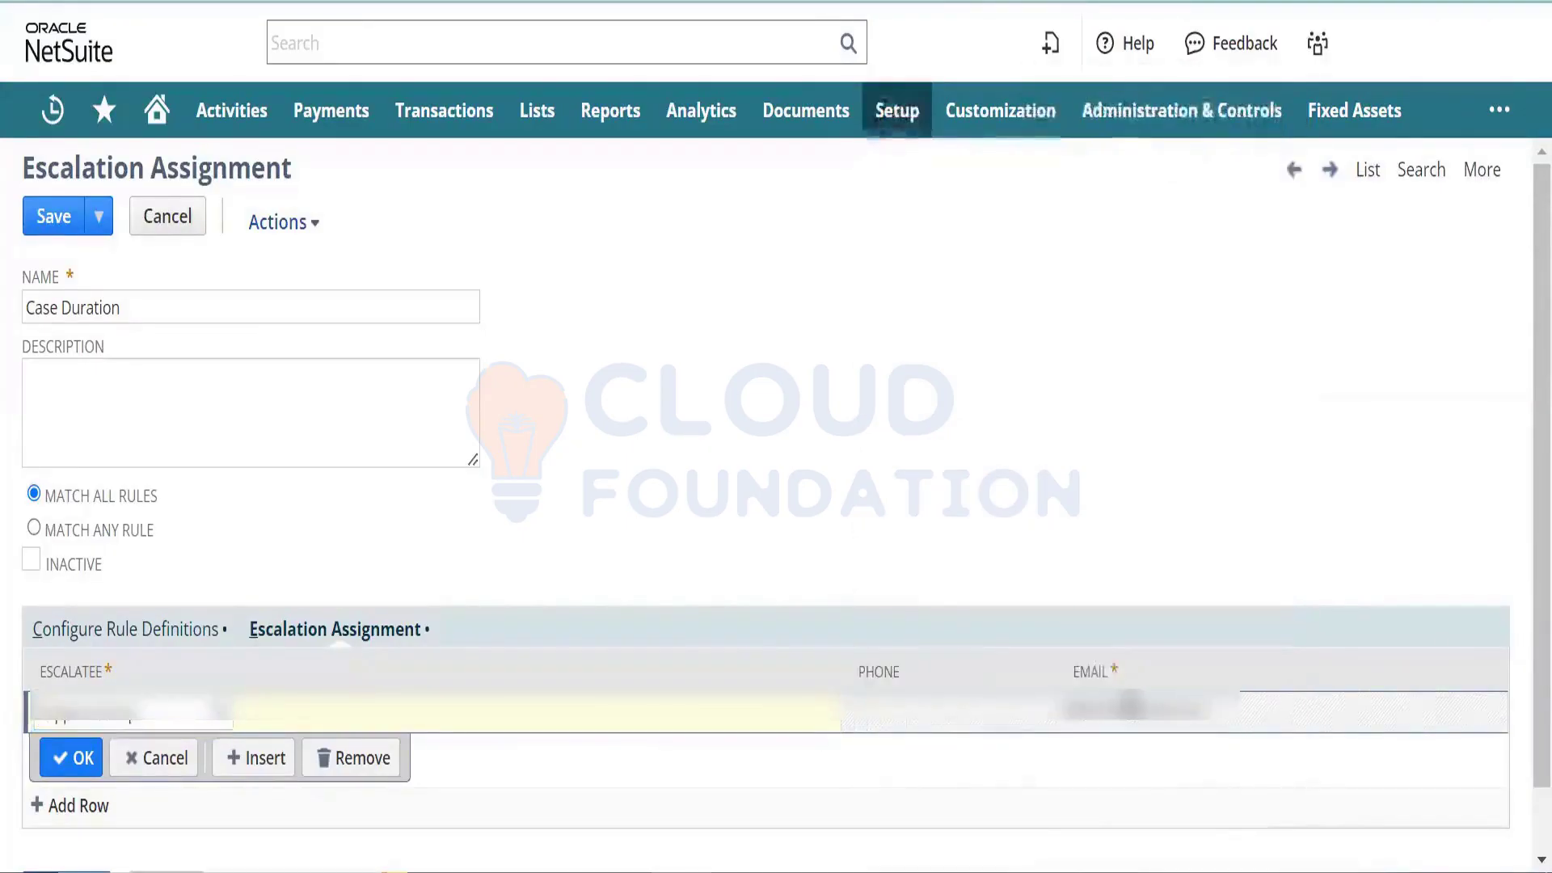
pyautogui.click(1133, 706)
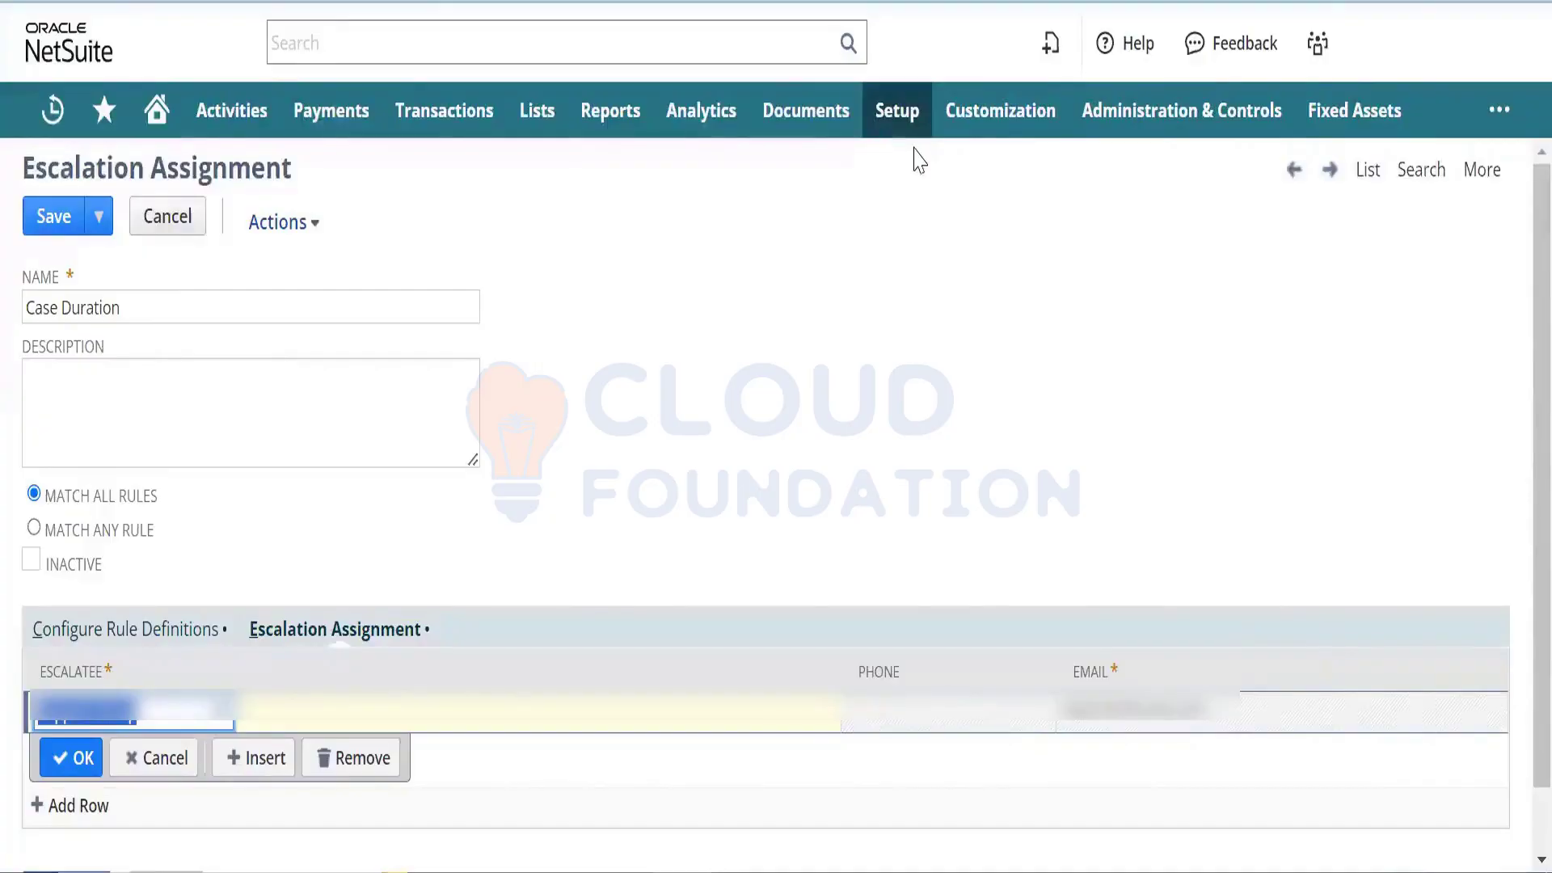
# Step: Open the support setup's online case forms in a new tab and view the Online Case Form's external URL details
pyautogui.moveTo(897, 105)
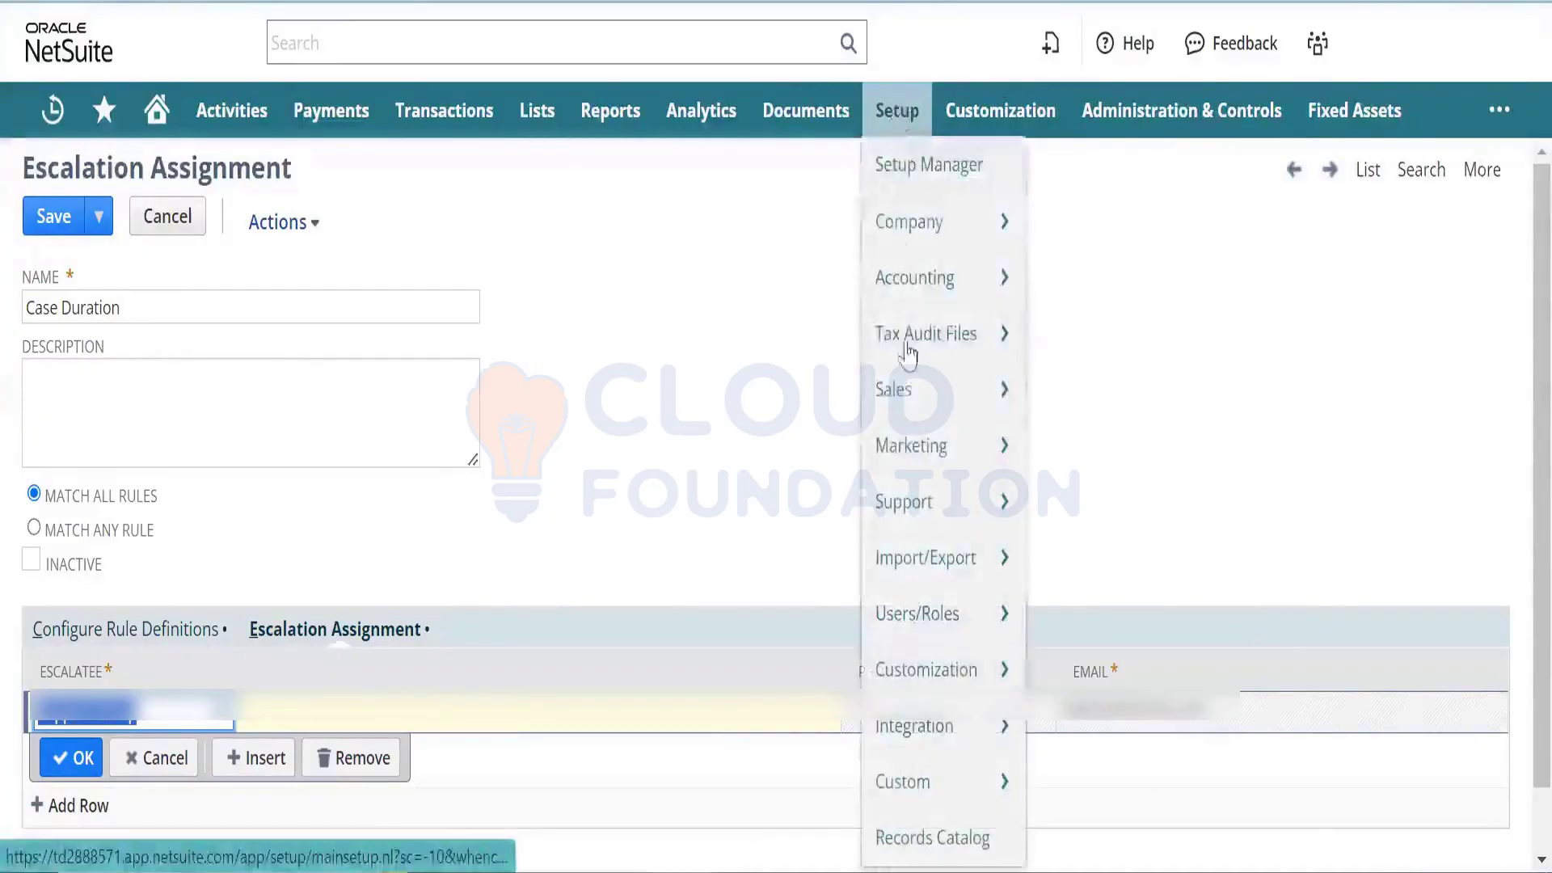
pyautogui.moveTo(929, 503)
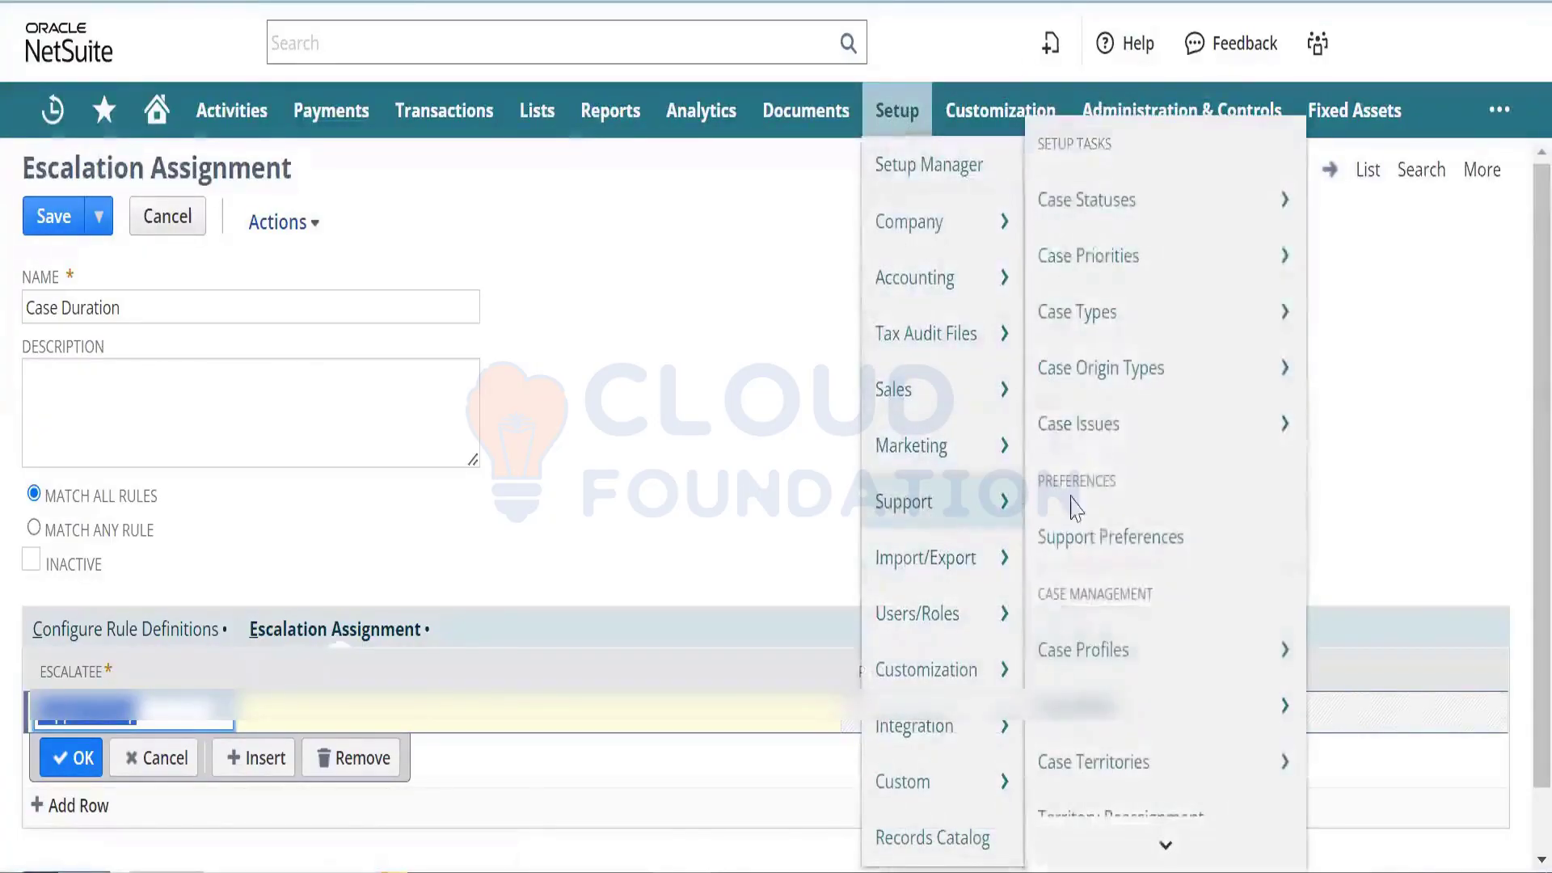
pyautogui.moveTo(1166, 845)
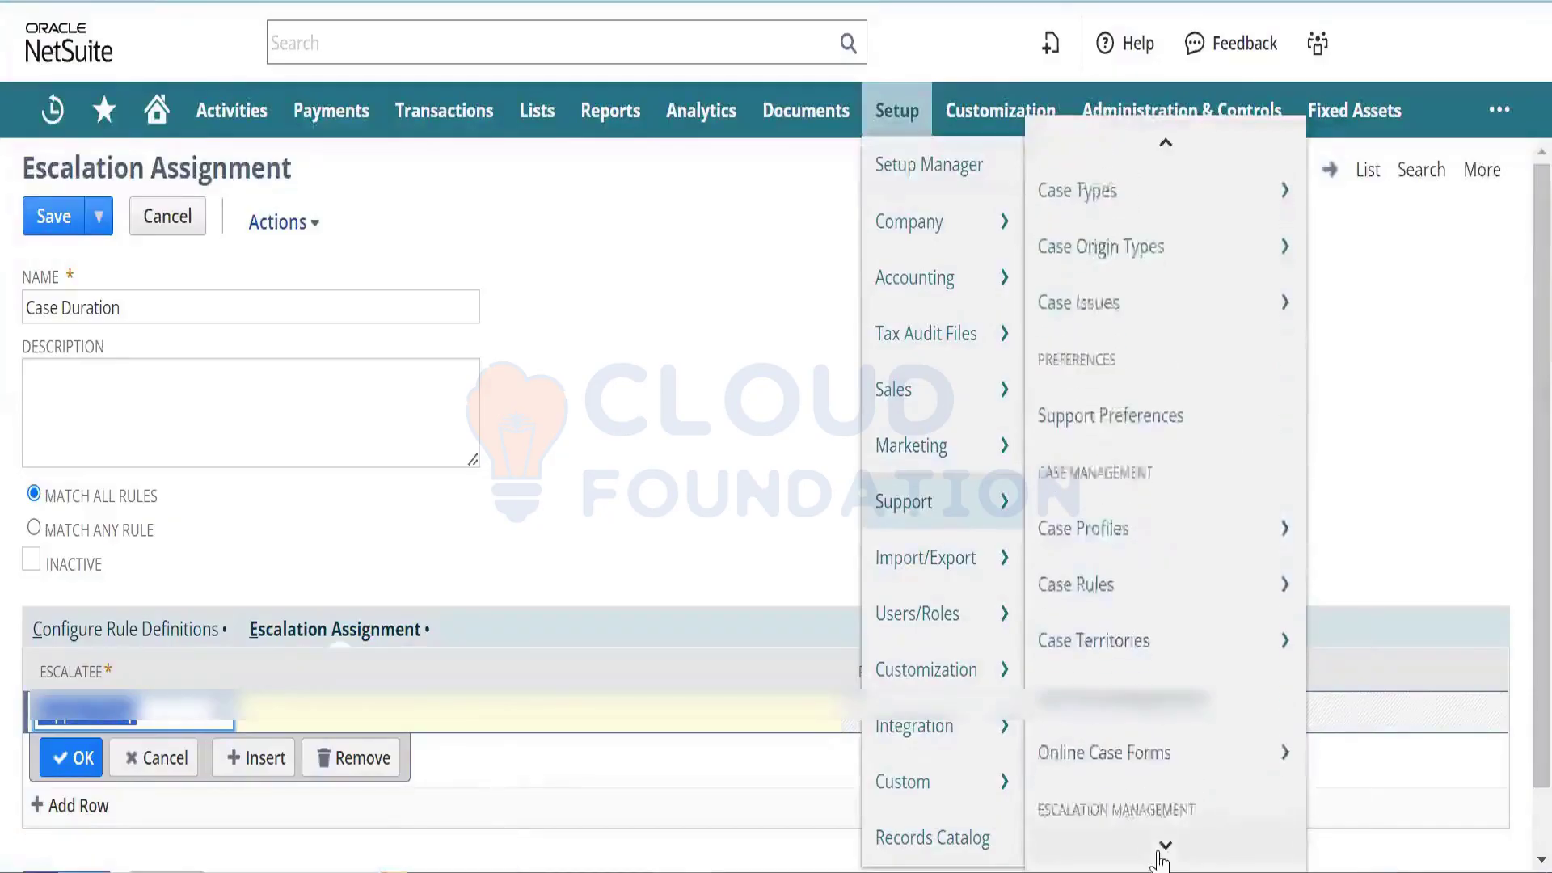
pyautogui.rightClick(1161, 627)
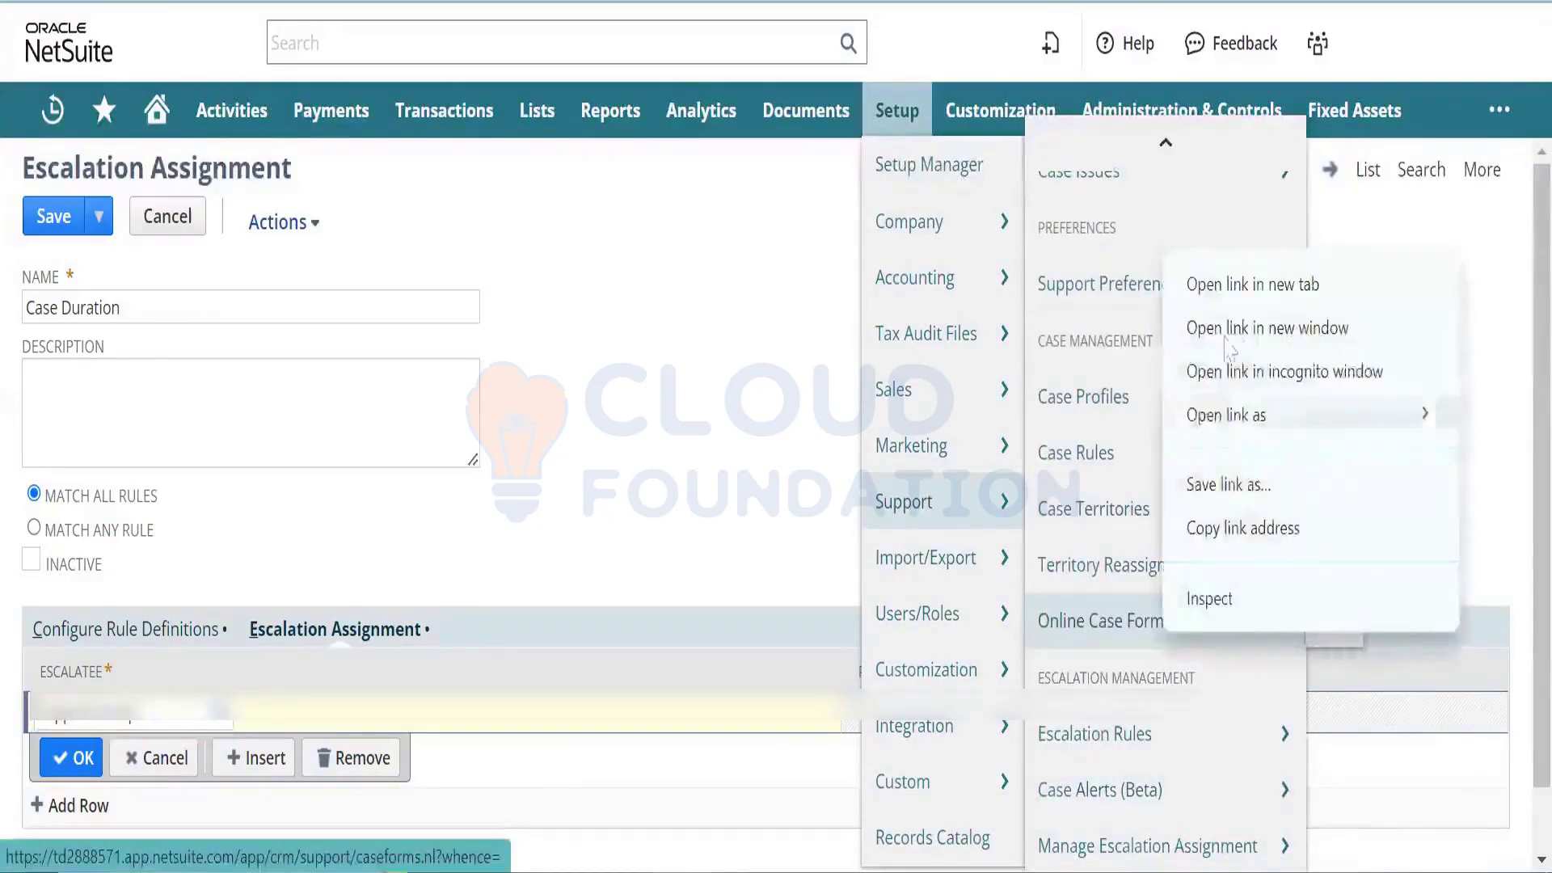
pyautogui.click(1239, 299)
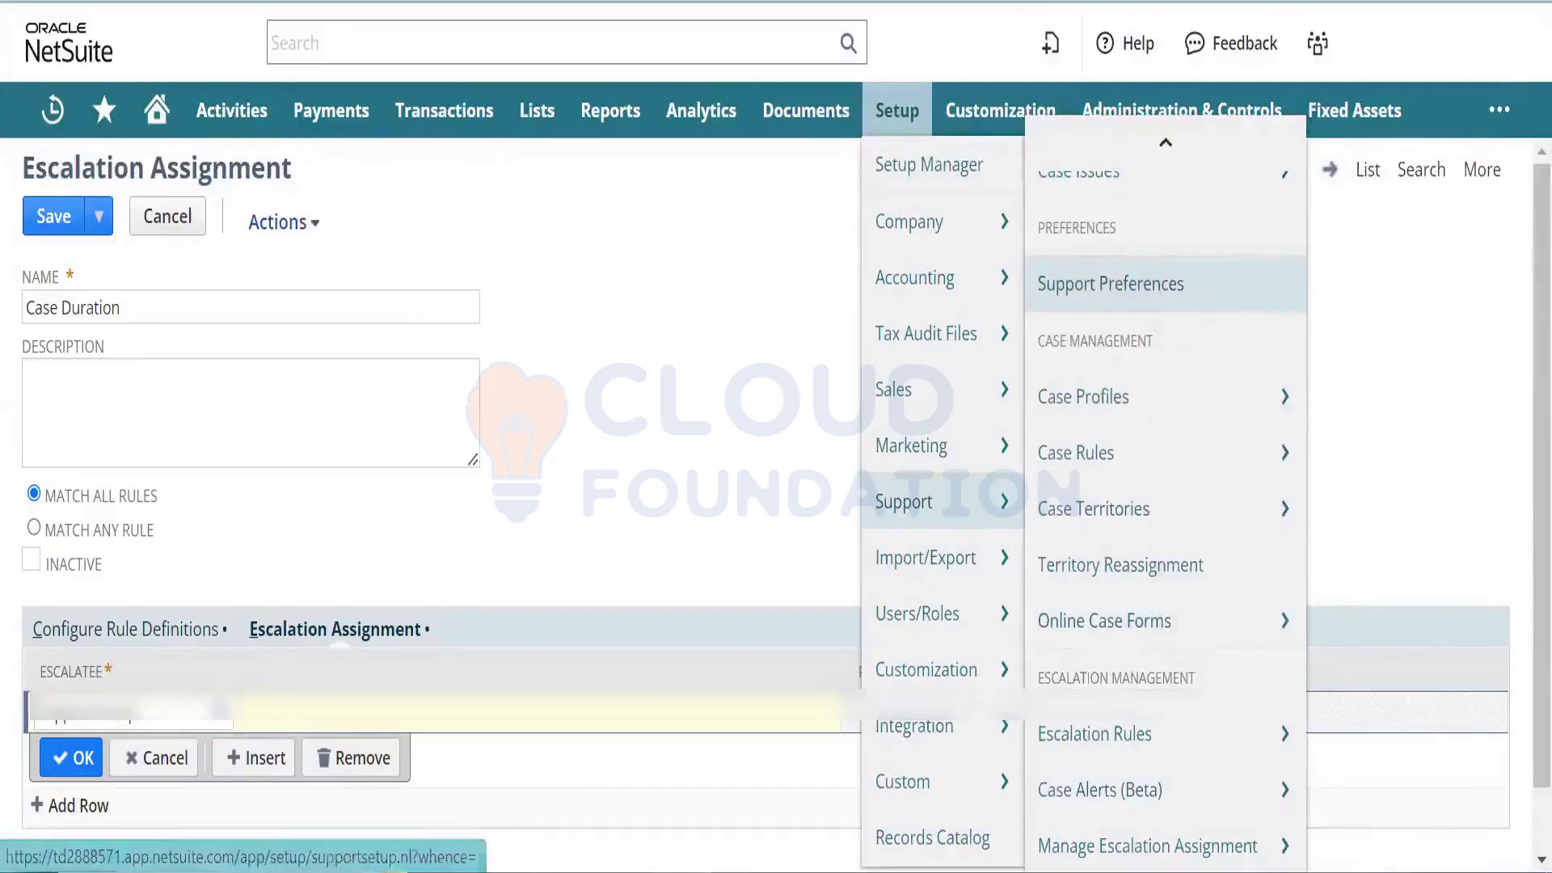
pyautogui.click(978, 2)
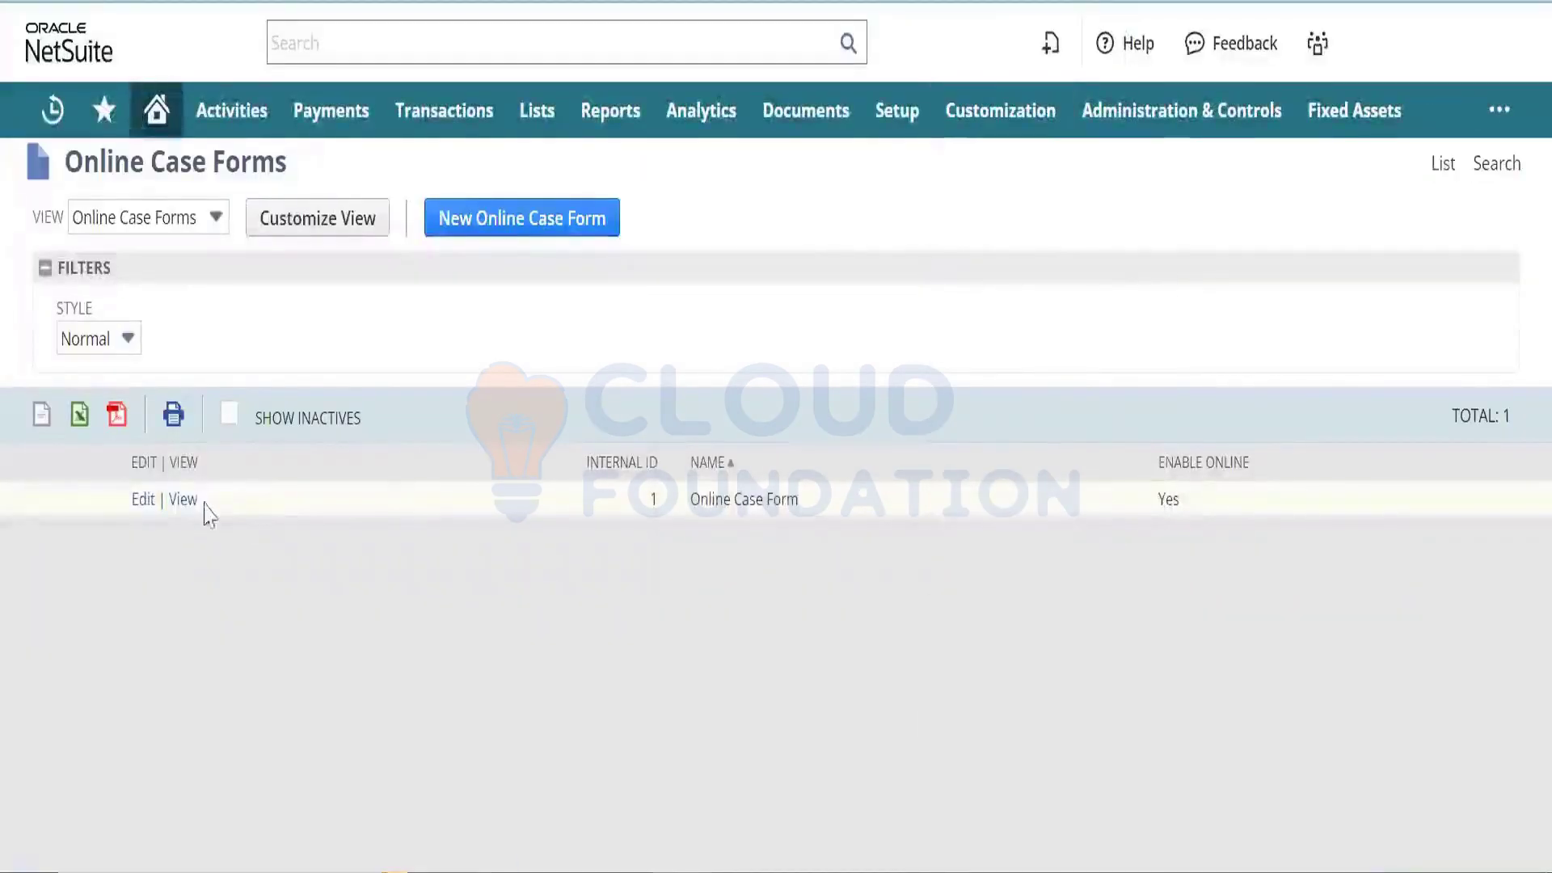
pyautogui.click(183, 501)
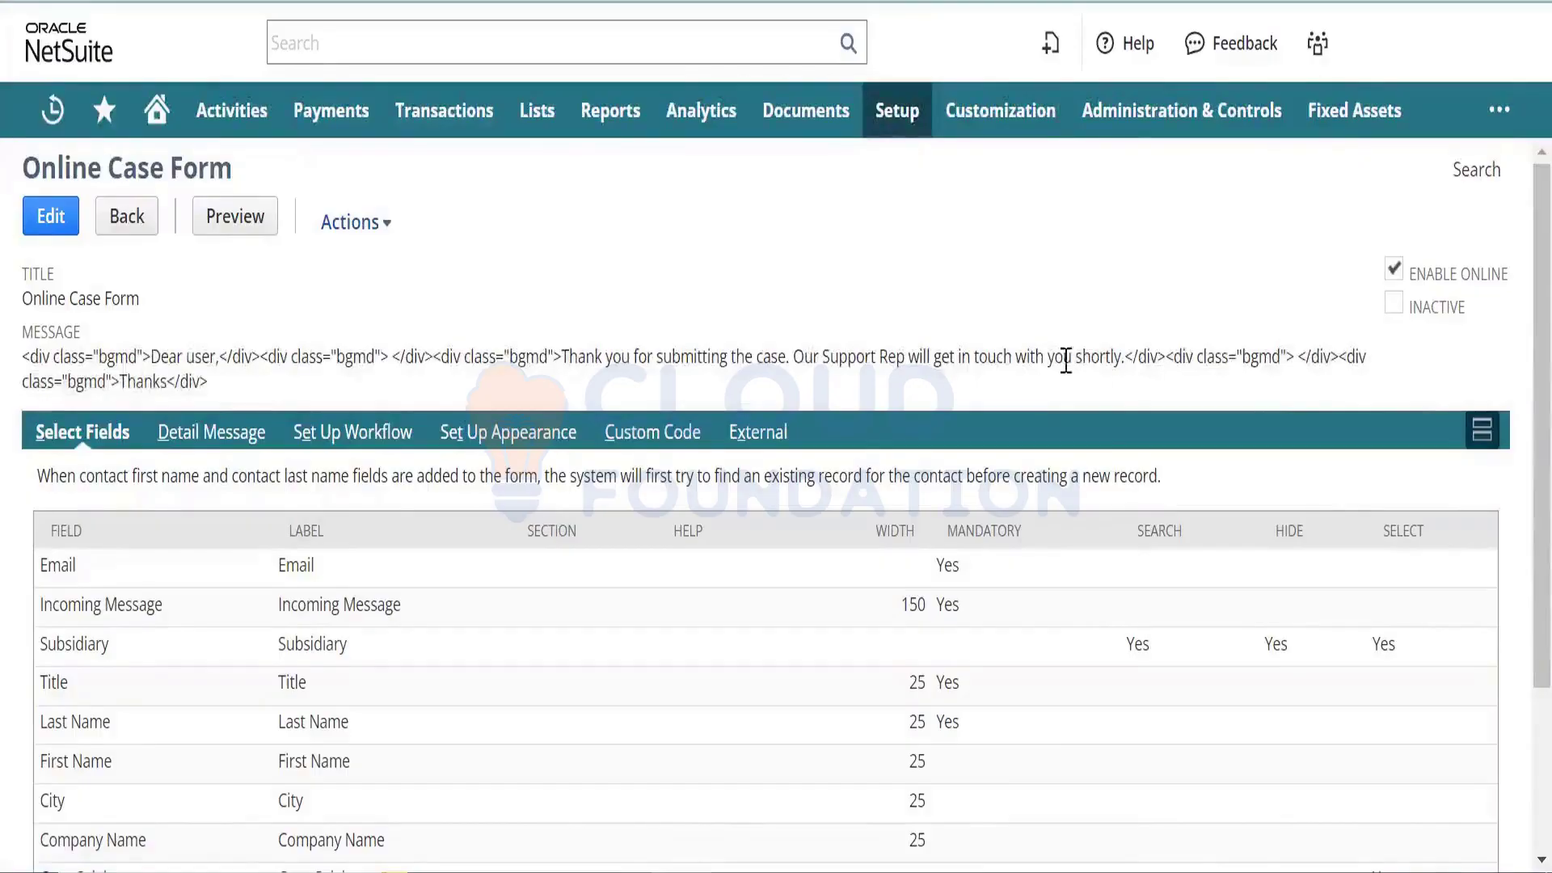
pyautogui.click(788, 434)
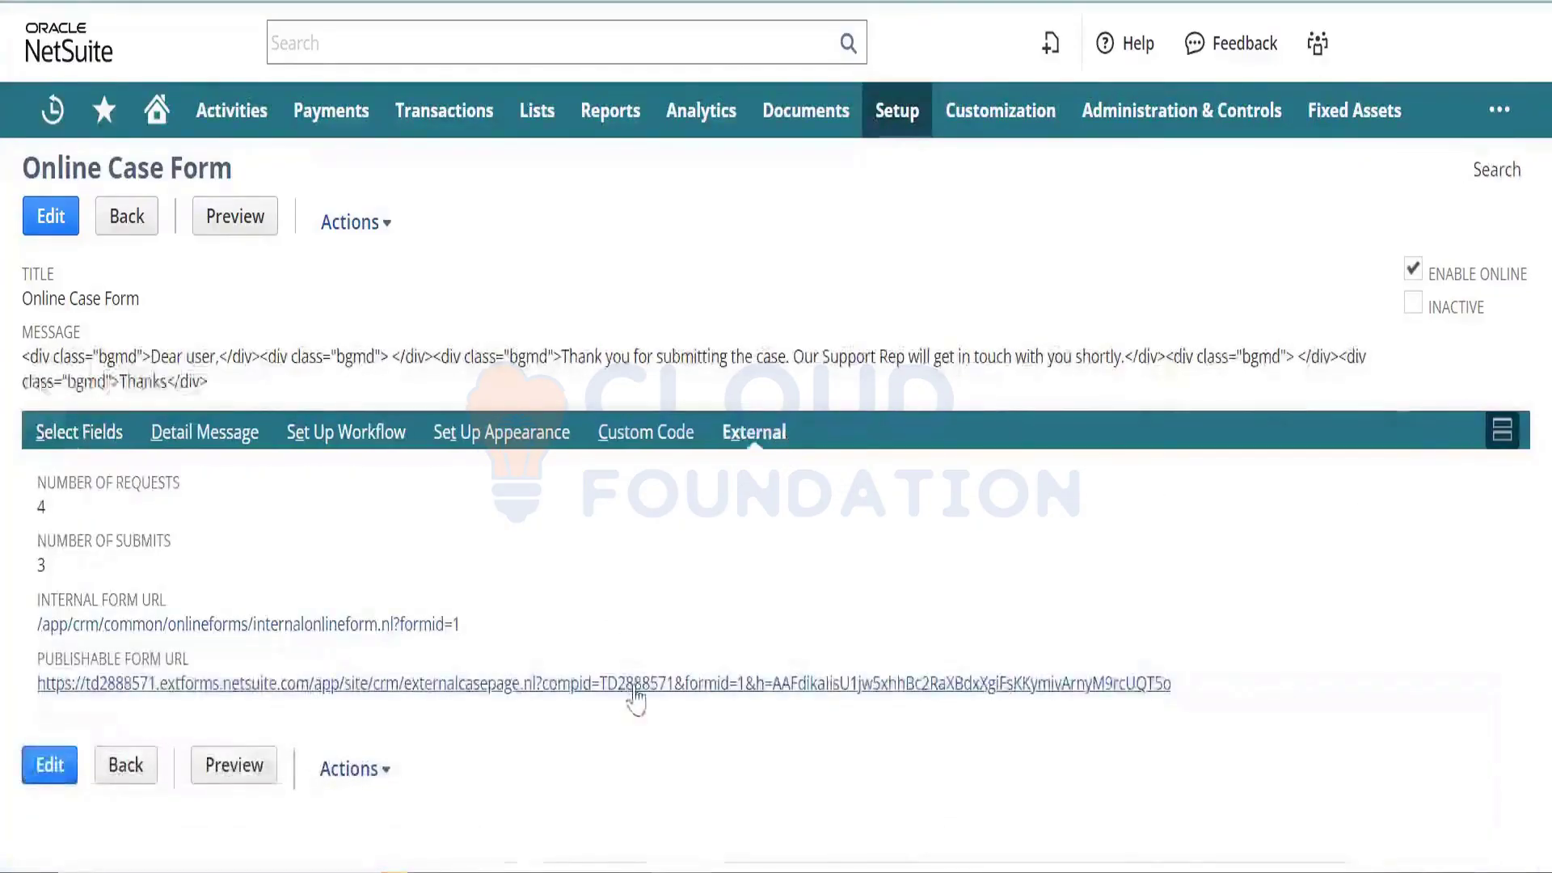
# Step: Turn off Enable Online on the Online Case Form and save the form
pyautogui.click(52, 216)
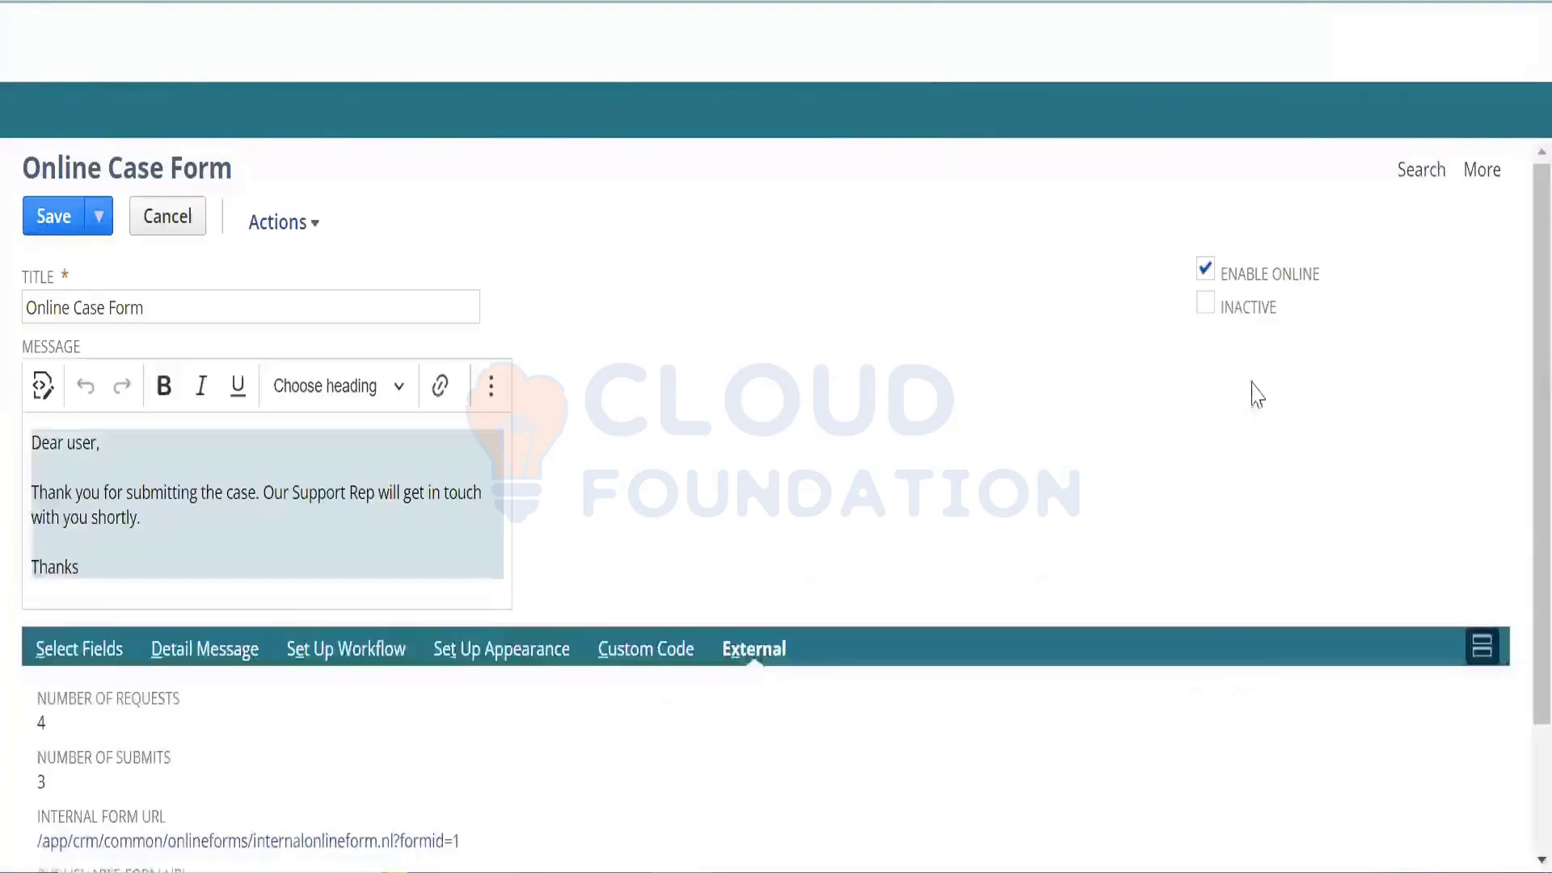
pyautogui.click(1205, 269)
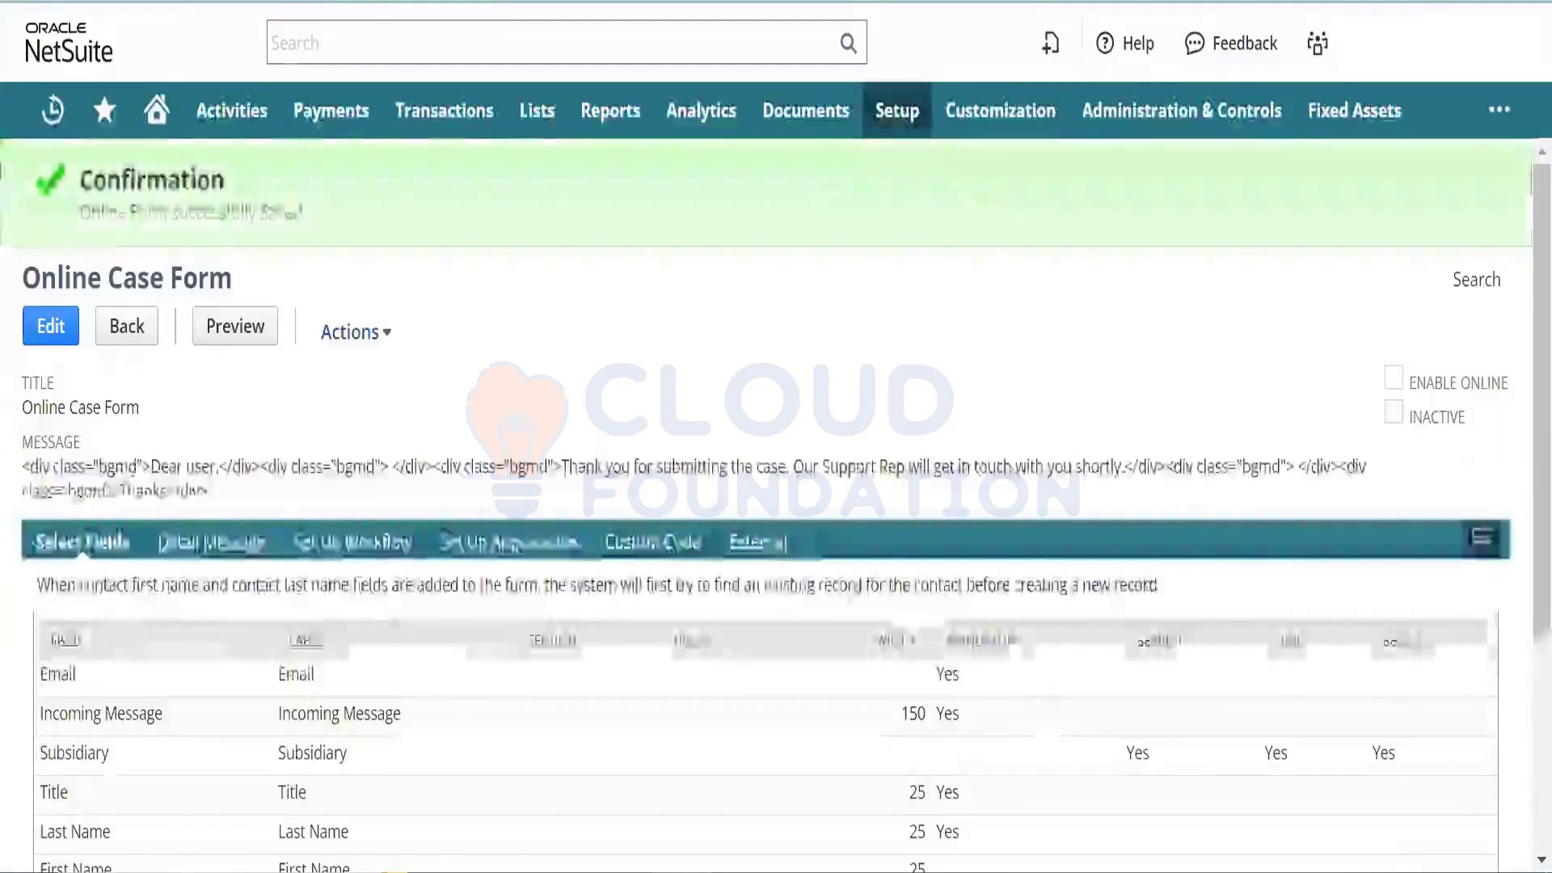
# Step: Open the Online Case Form's publishable URL in a new tab and read the page it leads to
pyautogui.click(766, 558)
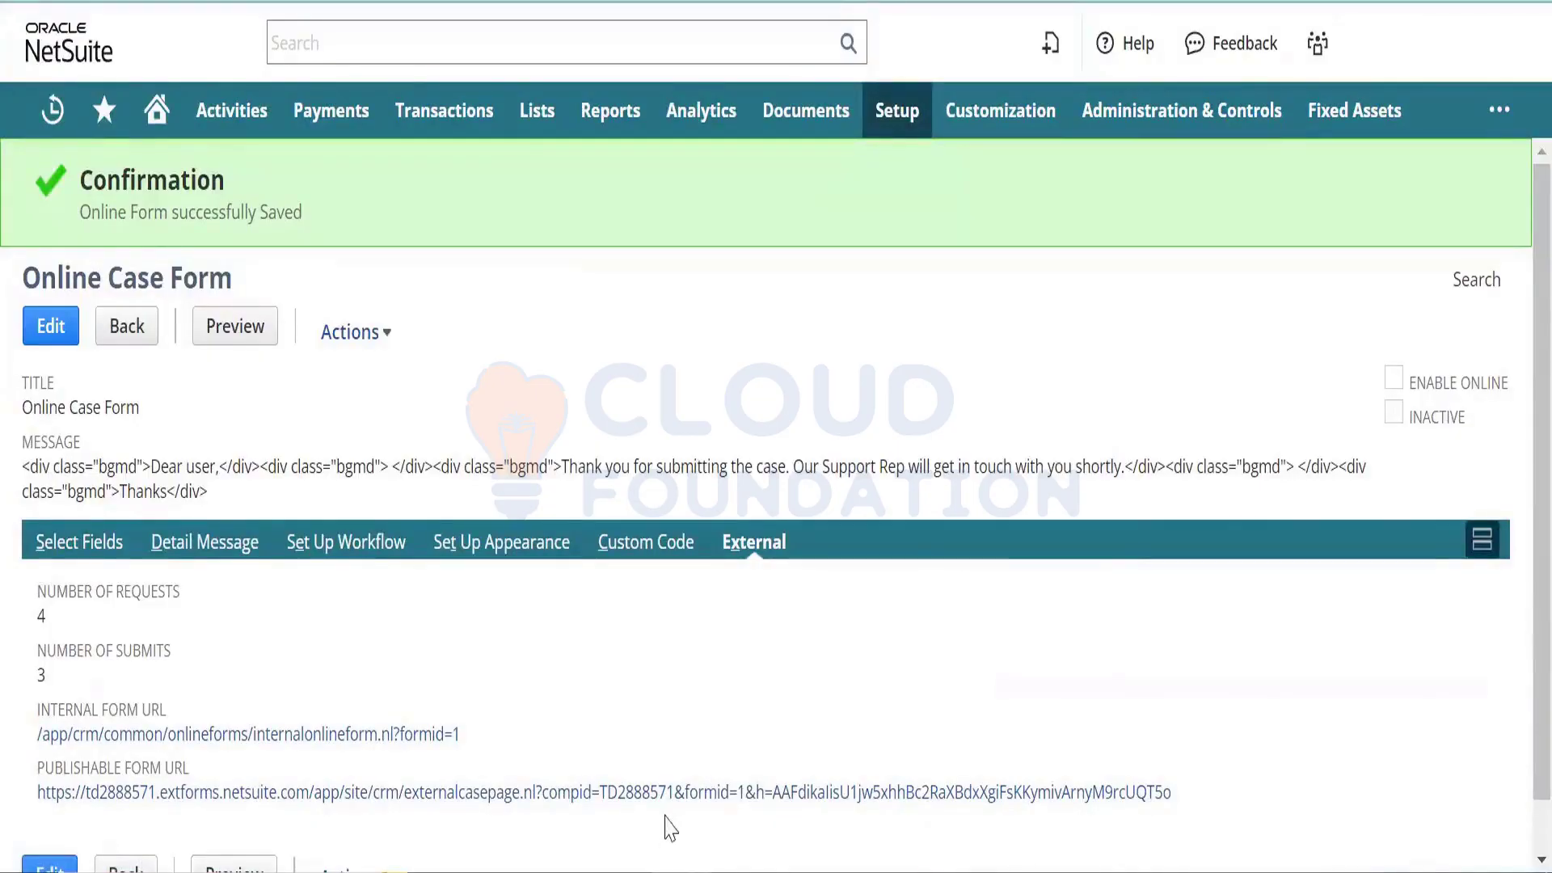
pyautogui.rightClick(681, 795)
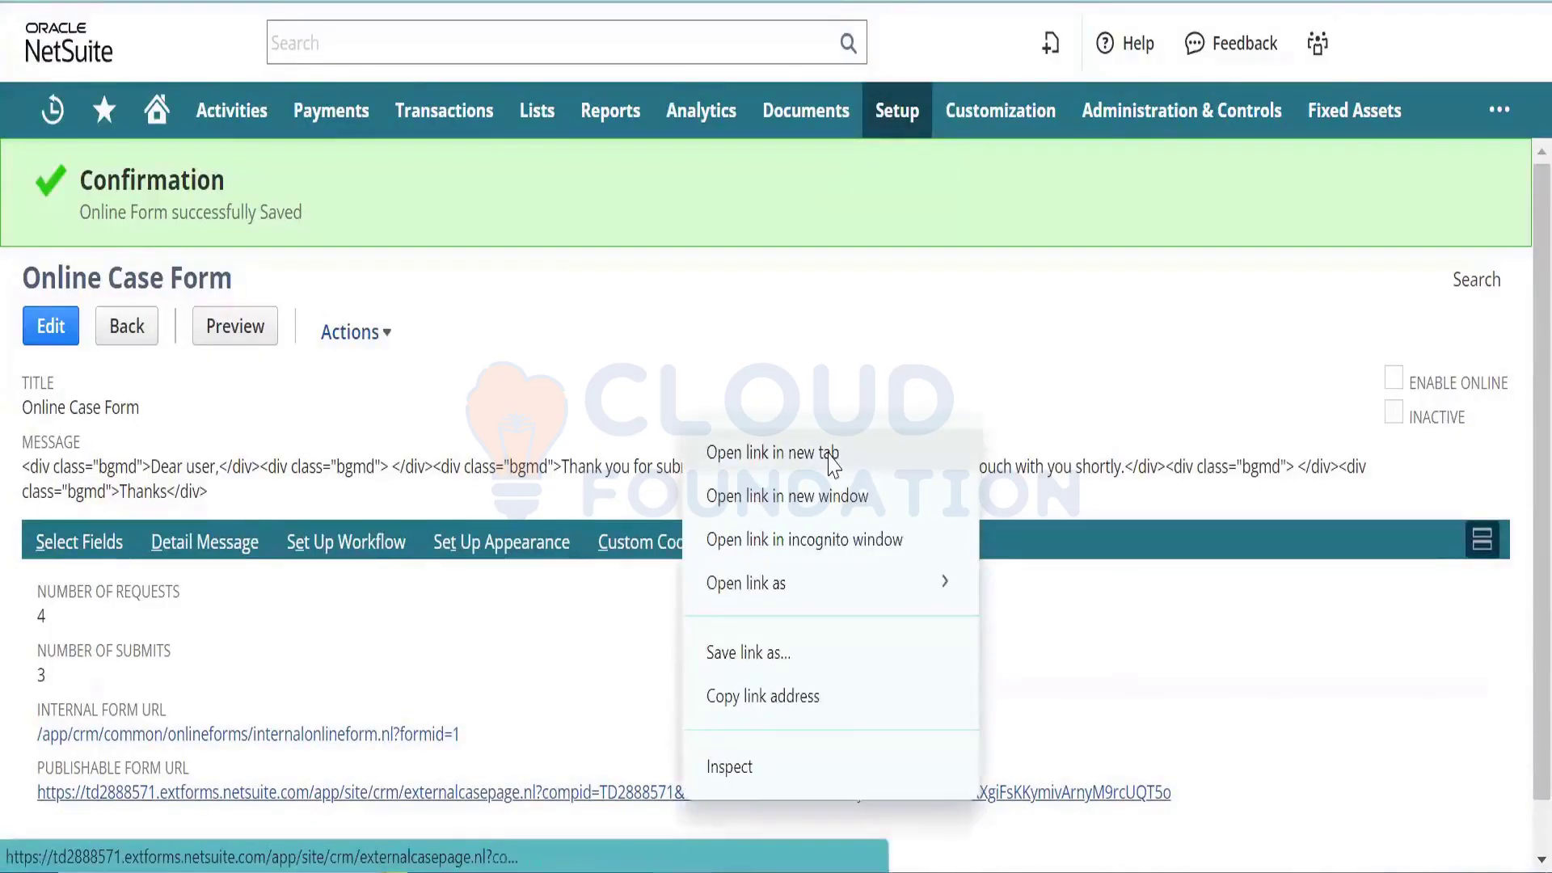
pyautogui.click(772, 453)
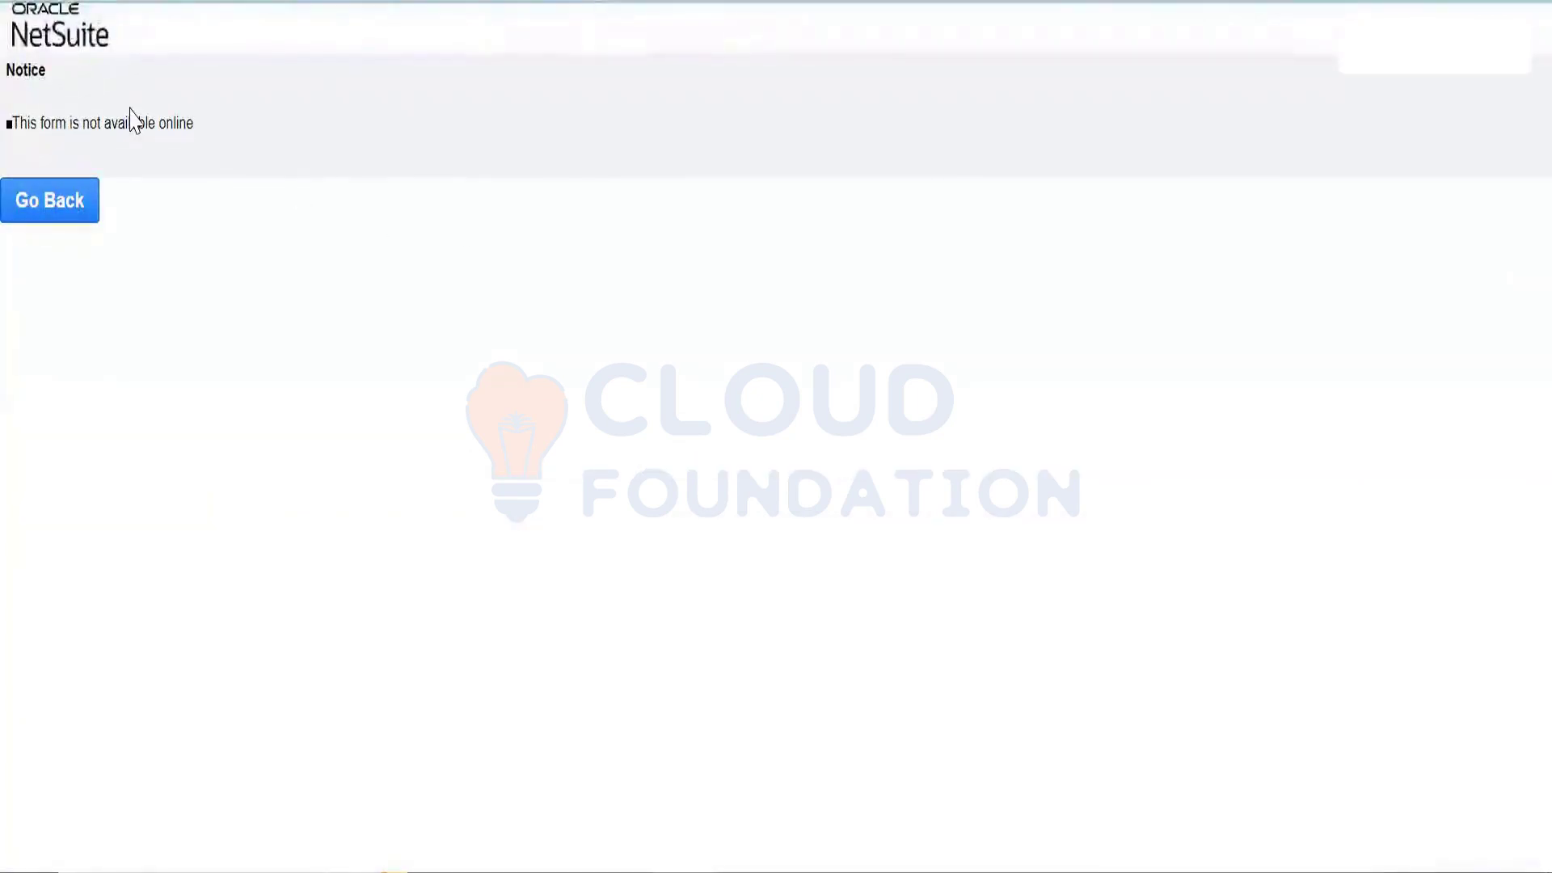
pyautogui.tripleClick(131, 113)
pyautogui.click(133, 118)
pyautogui.tripleClick(173, 122)
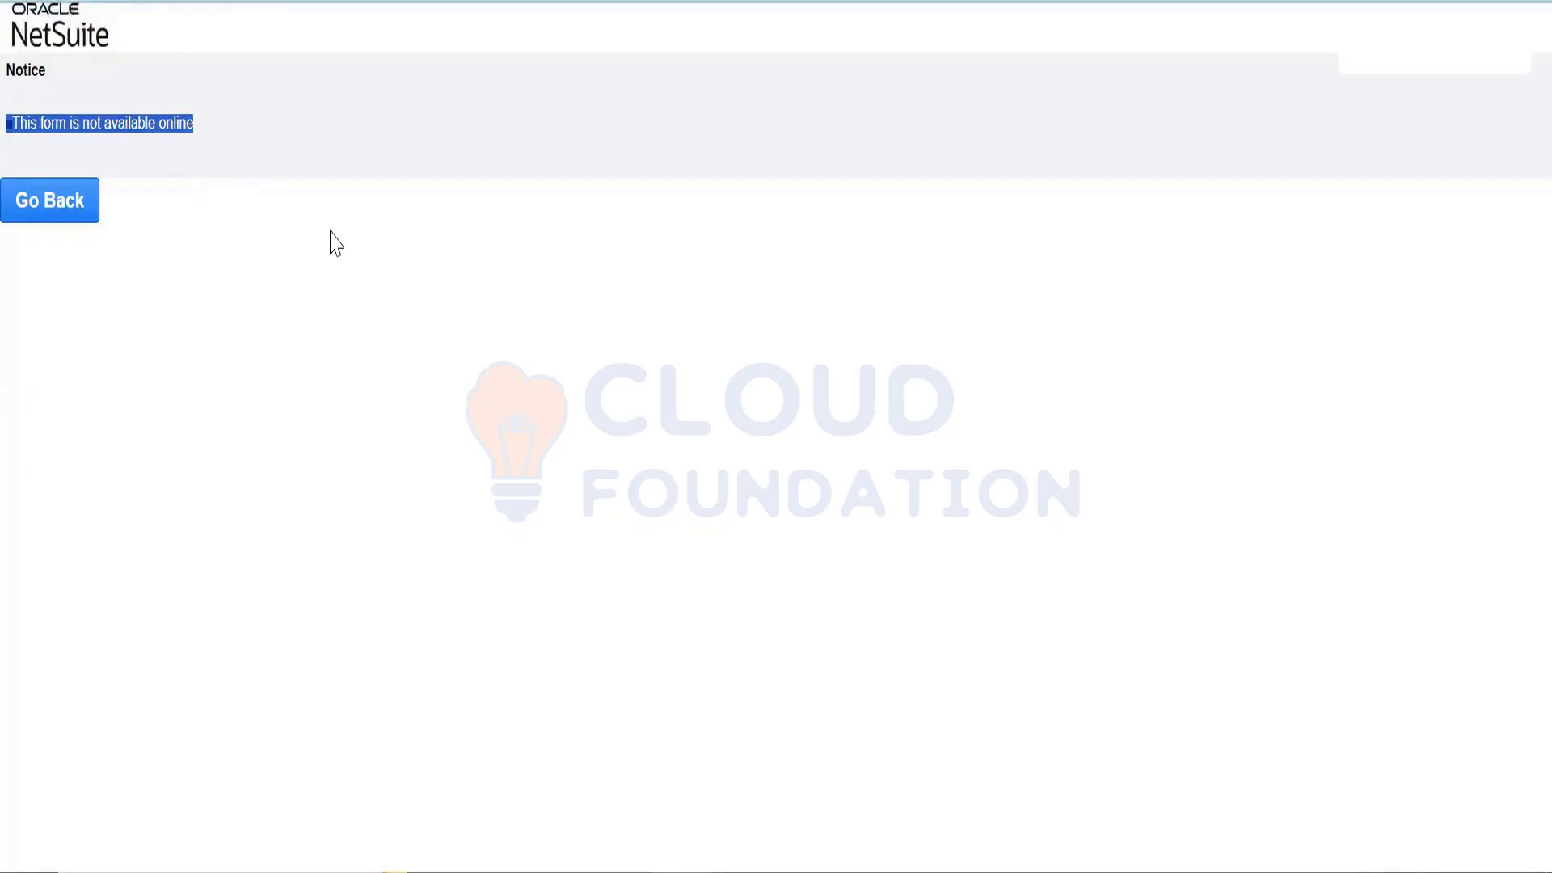
pyautogui.click(156, 125)
pyautogui.tripleClick(156, 125)
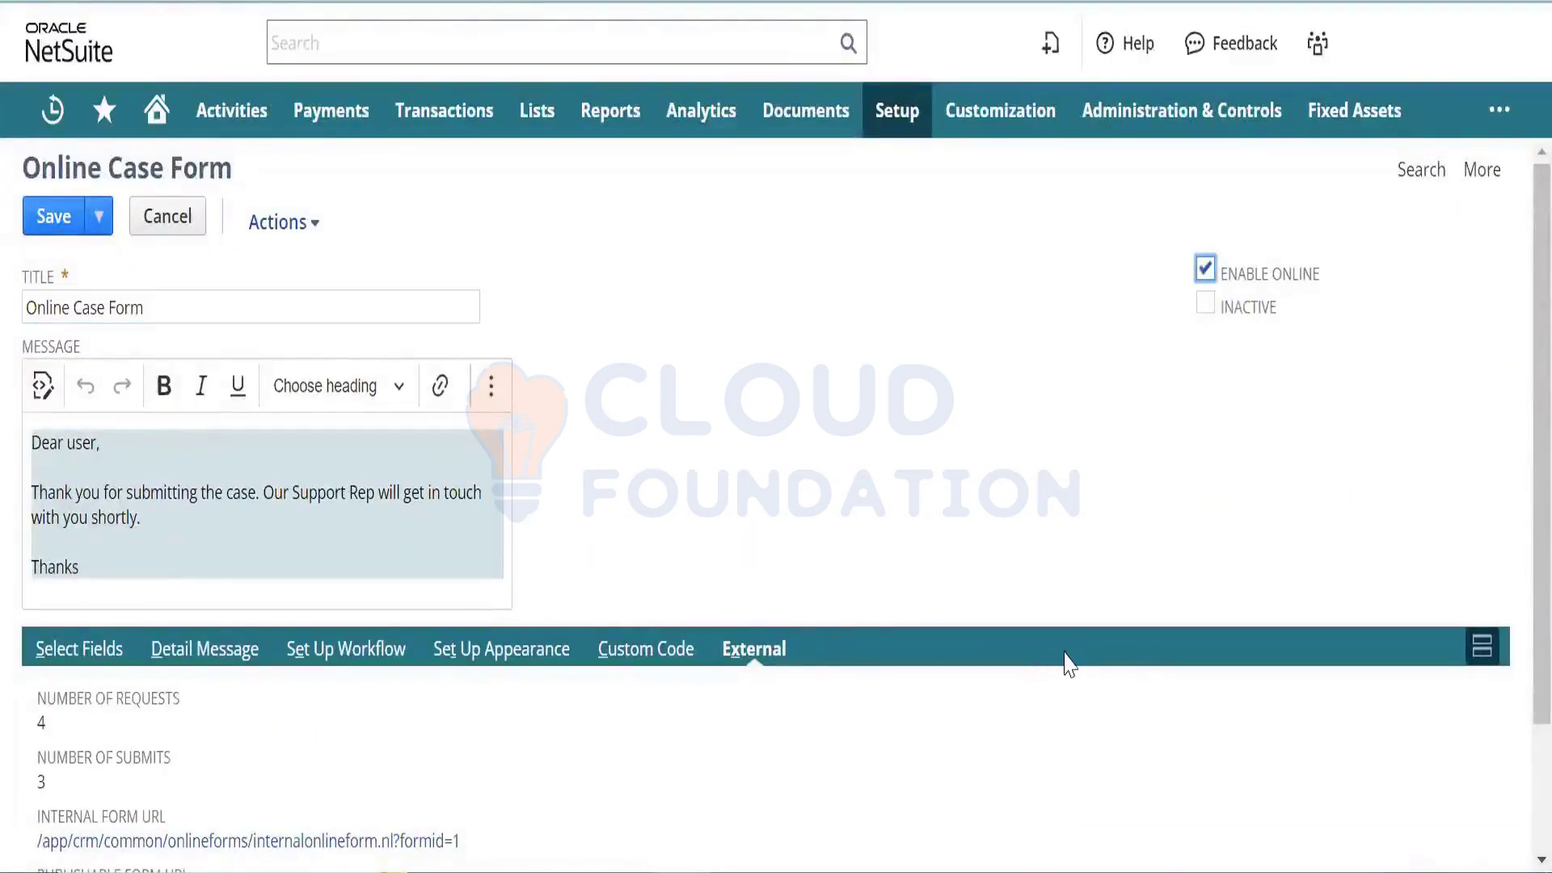
# Step: Look through the Online Case Form's detail message and its list of selected fields
pyautogui.moveTo(1537, 537); pyautogui.dragTo(1537, 652)
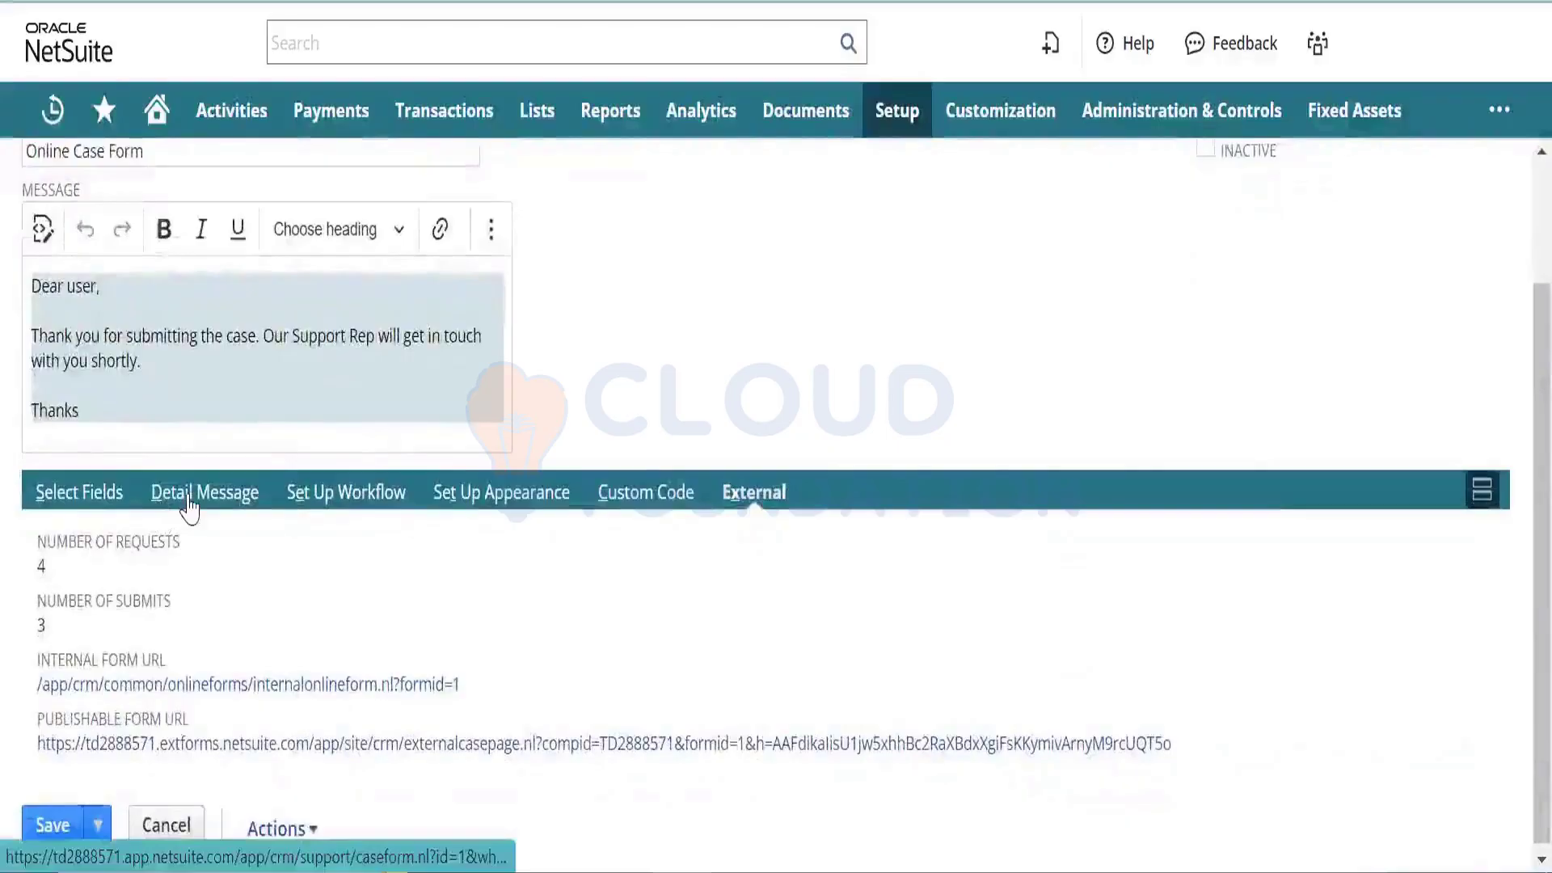
pyautogui.click(188, 499)
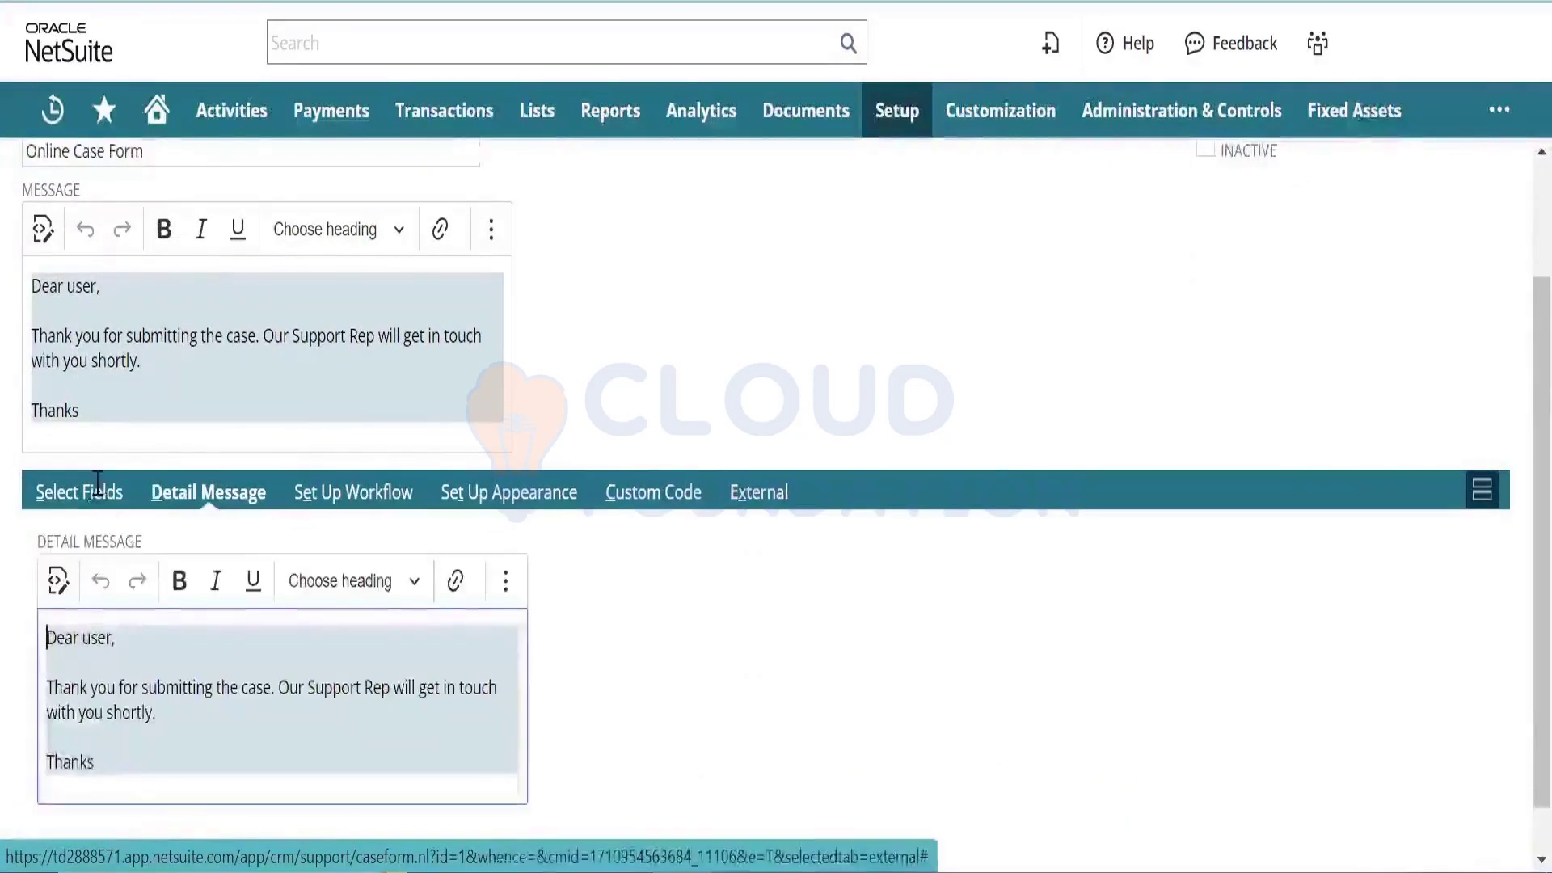
pyautogui.click(97, 489)
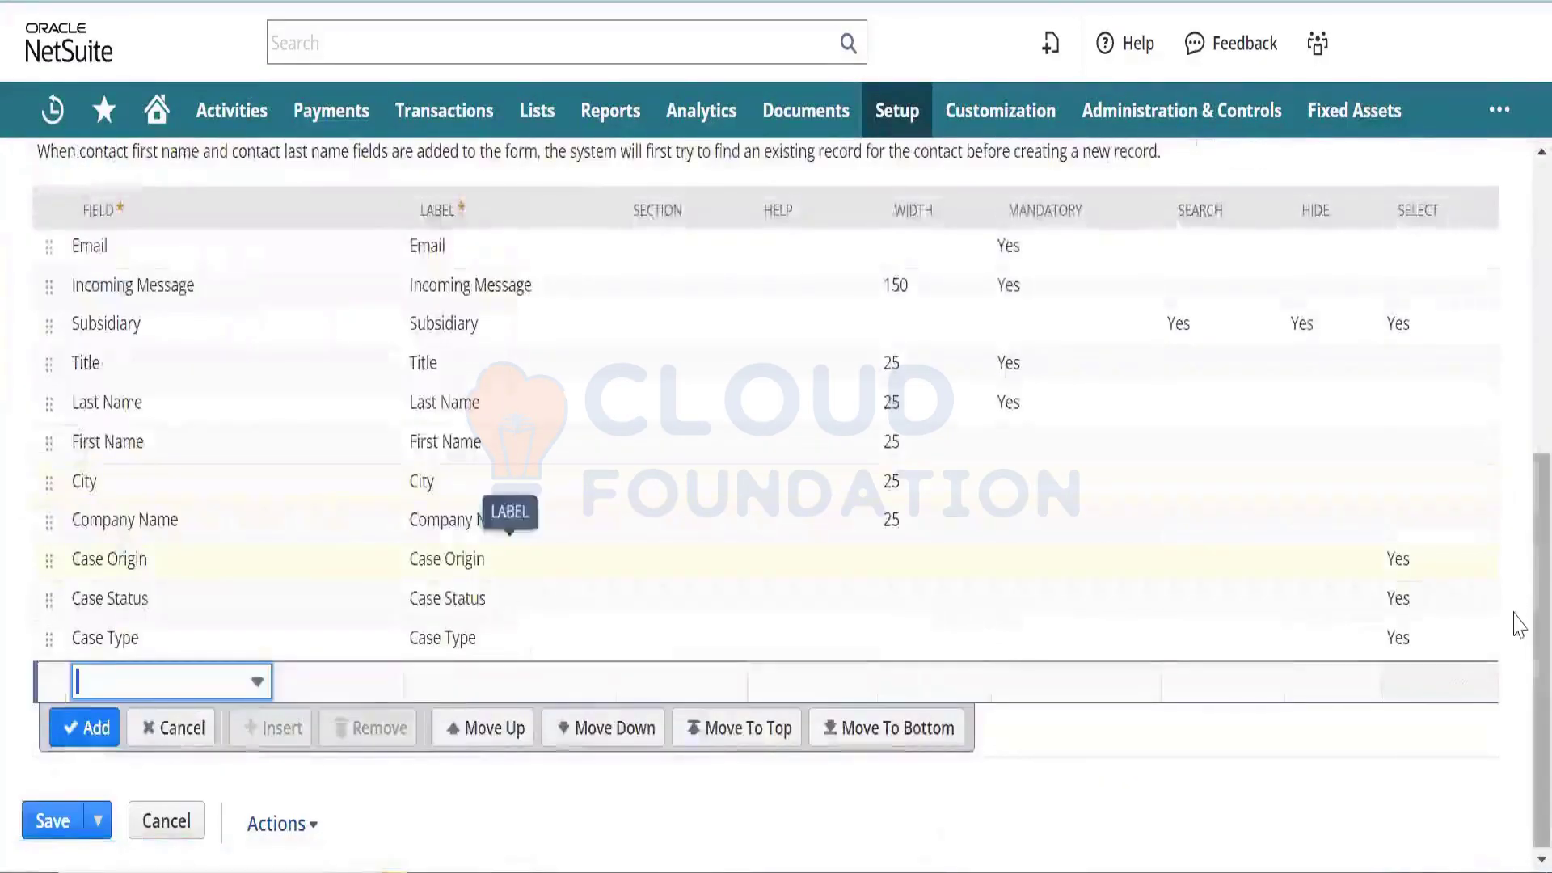
# Step: Review the Online Case Form's appearance settings, custom code script option, and external request counts and form URLs
pyautogui.scroll(4, 724, 350)
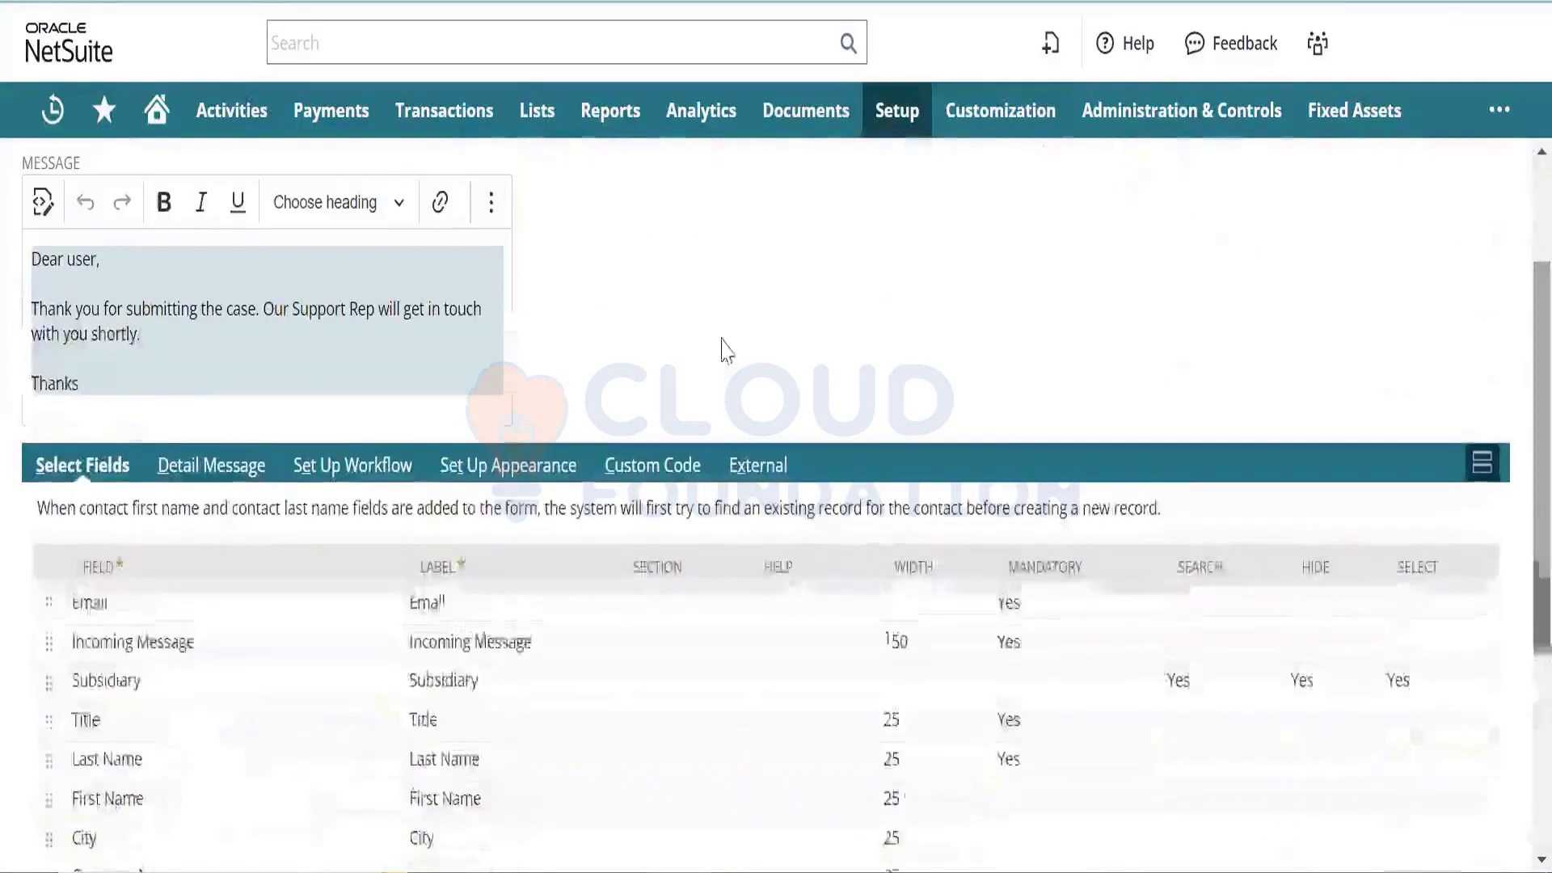
pyautogui.click(506, 465)
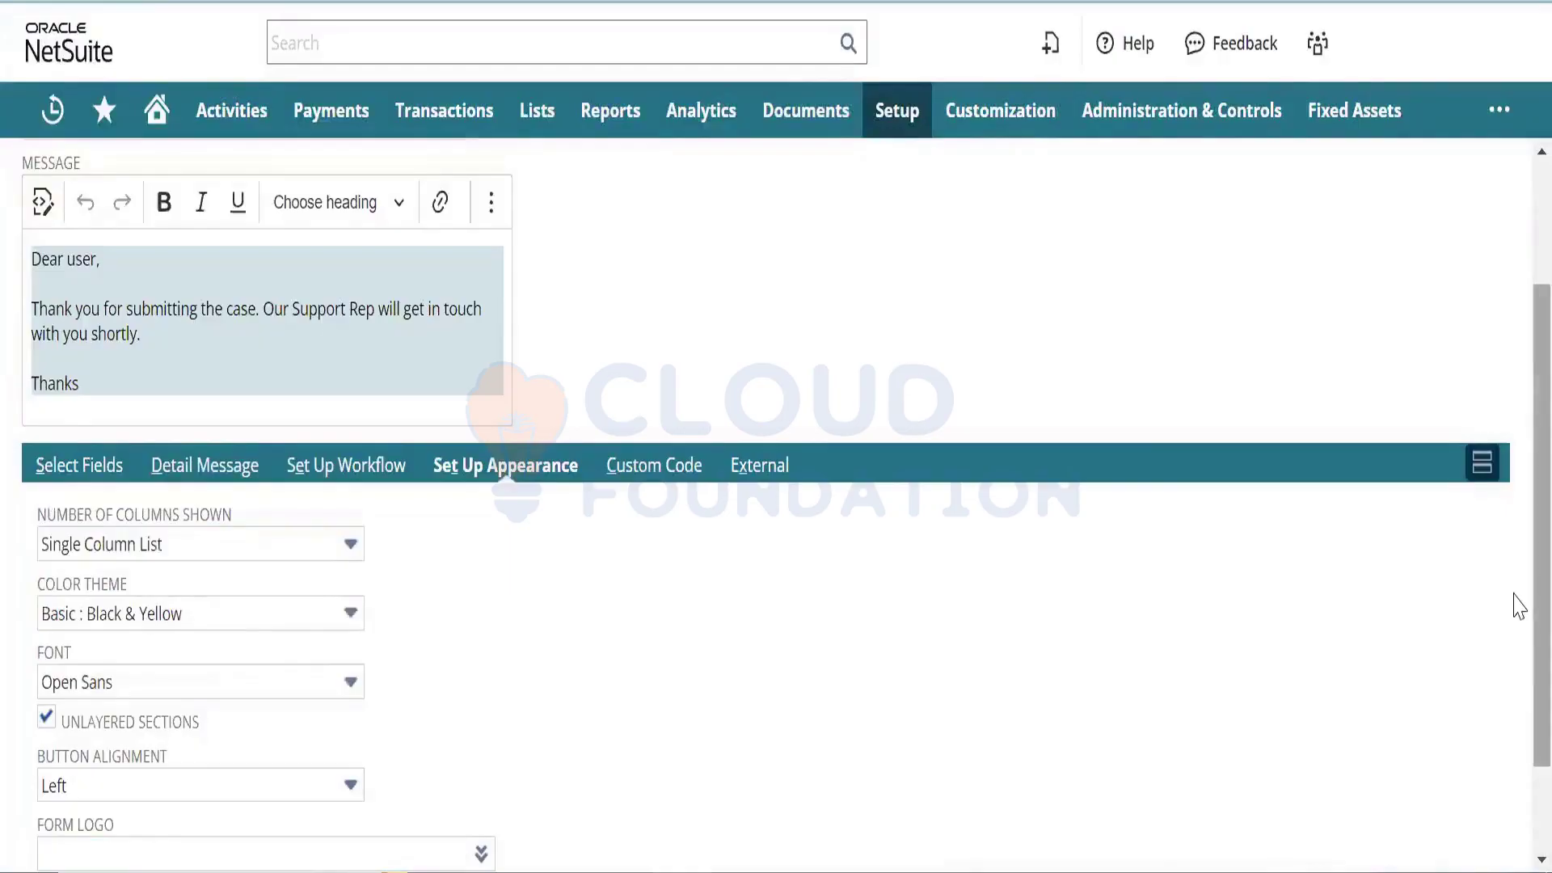
pyautogui.moveTo(1534, 571); pyautogui.dragTo(1534, 510)
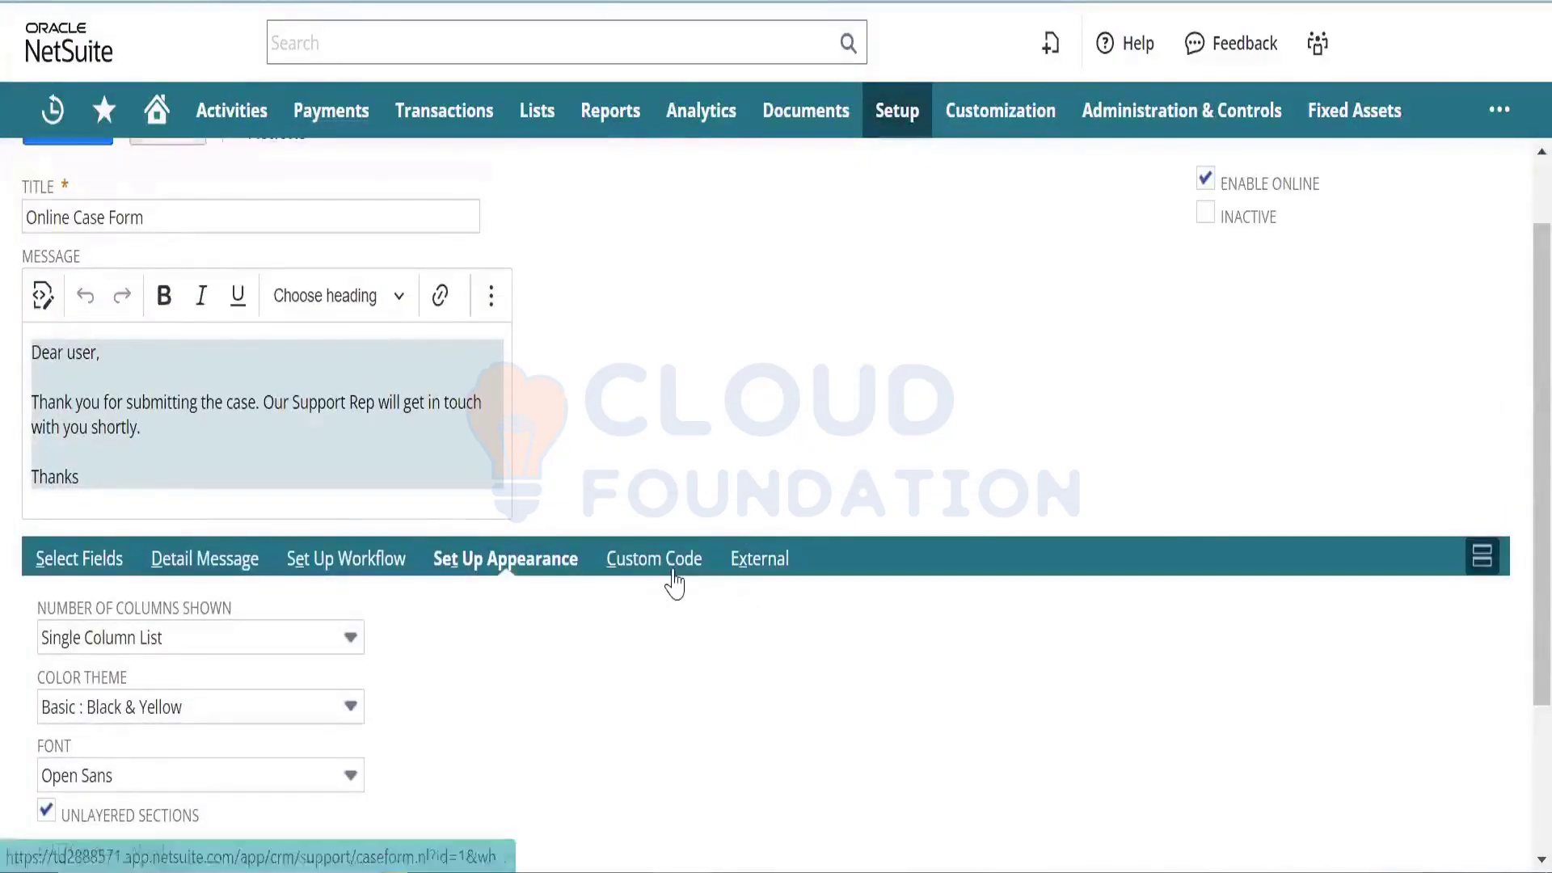
pyautogui.click(675, 568)
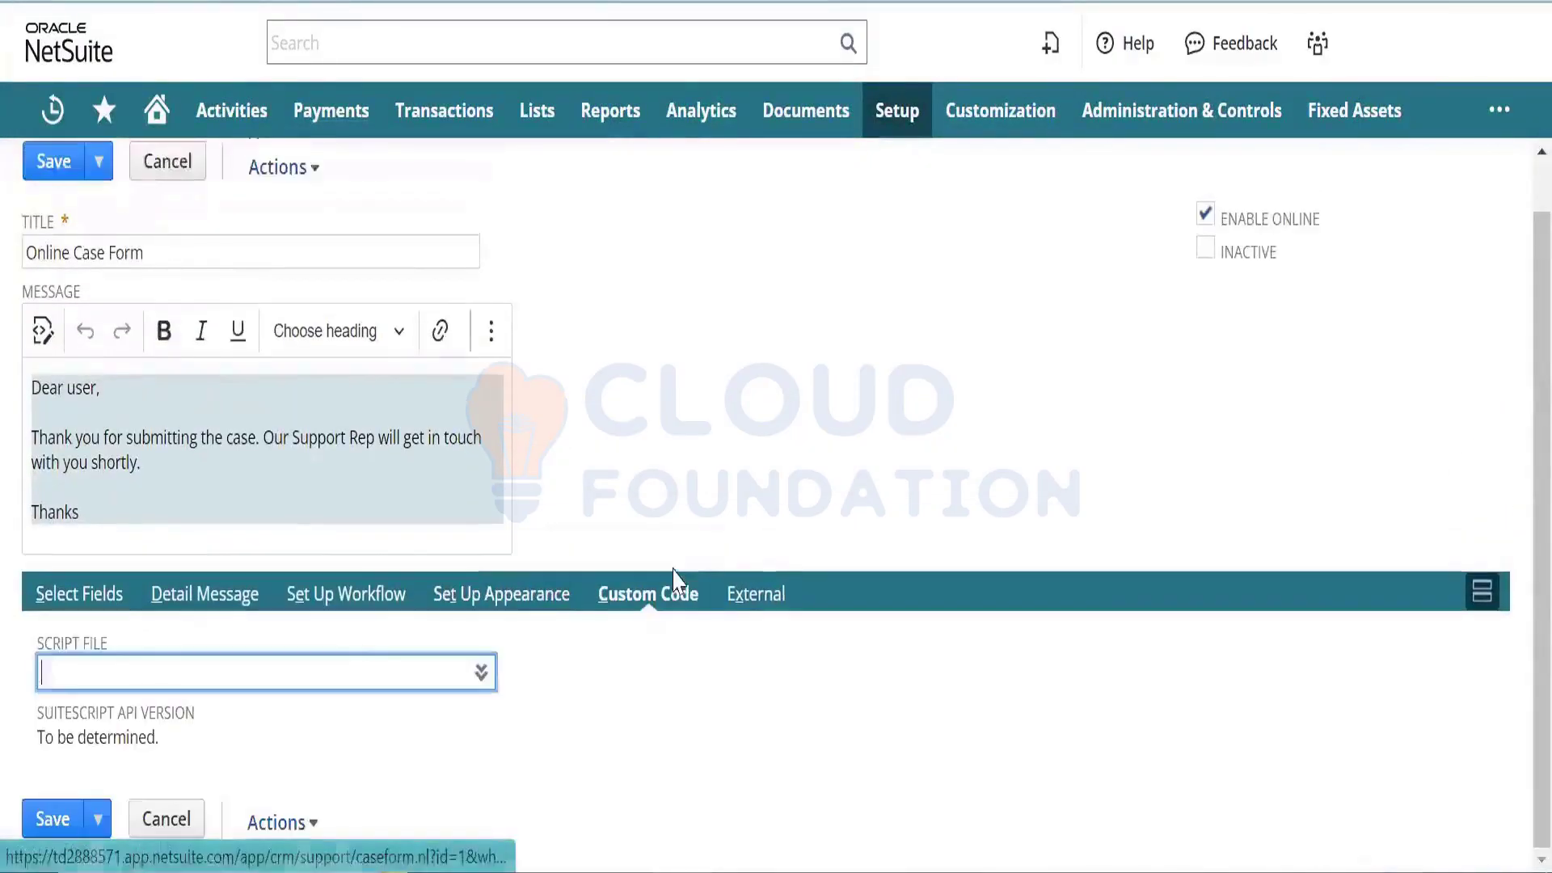
pyautogui.click(784, 590)
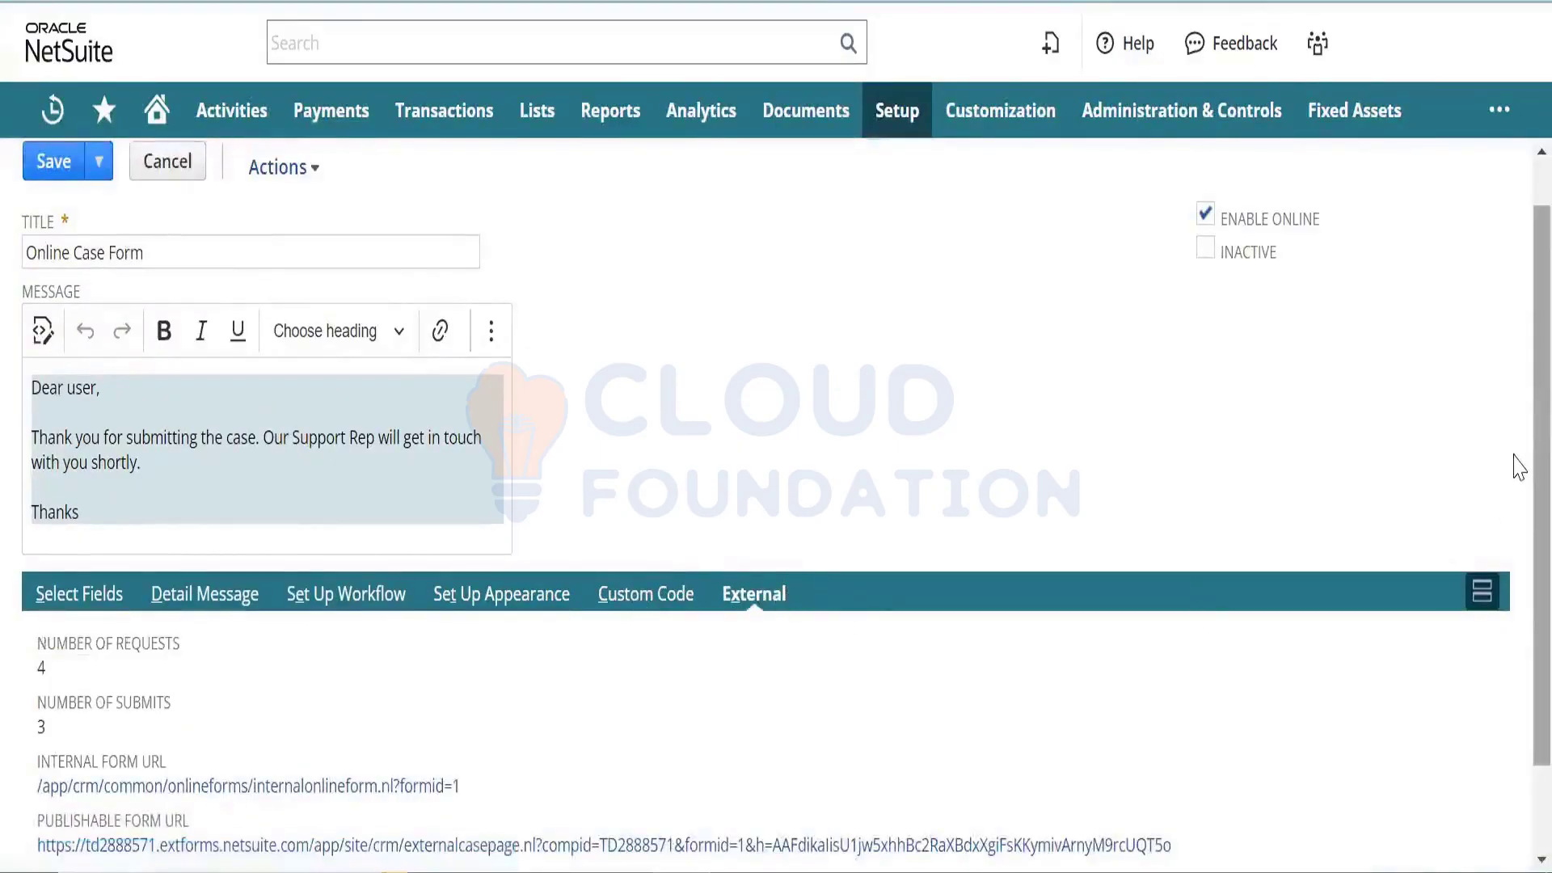
pyautogui.scroll(-1, 1515, 455)
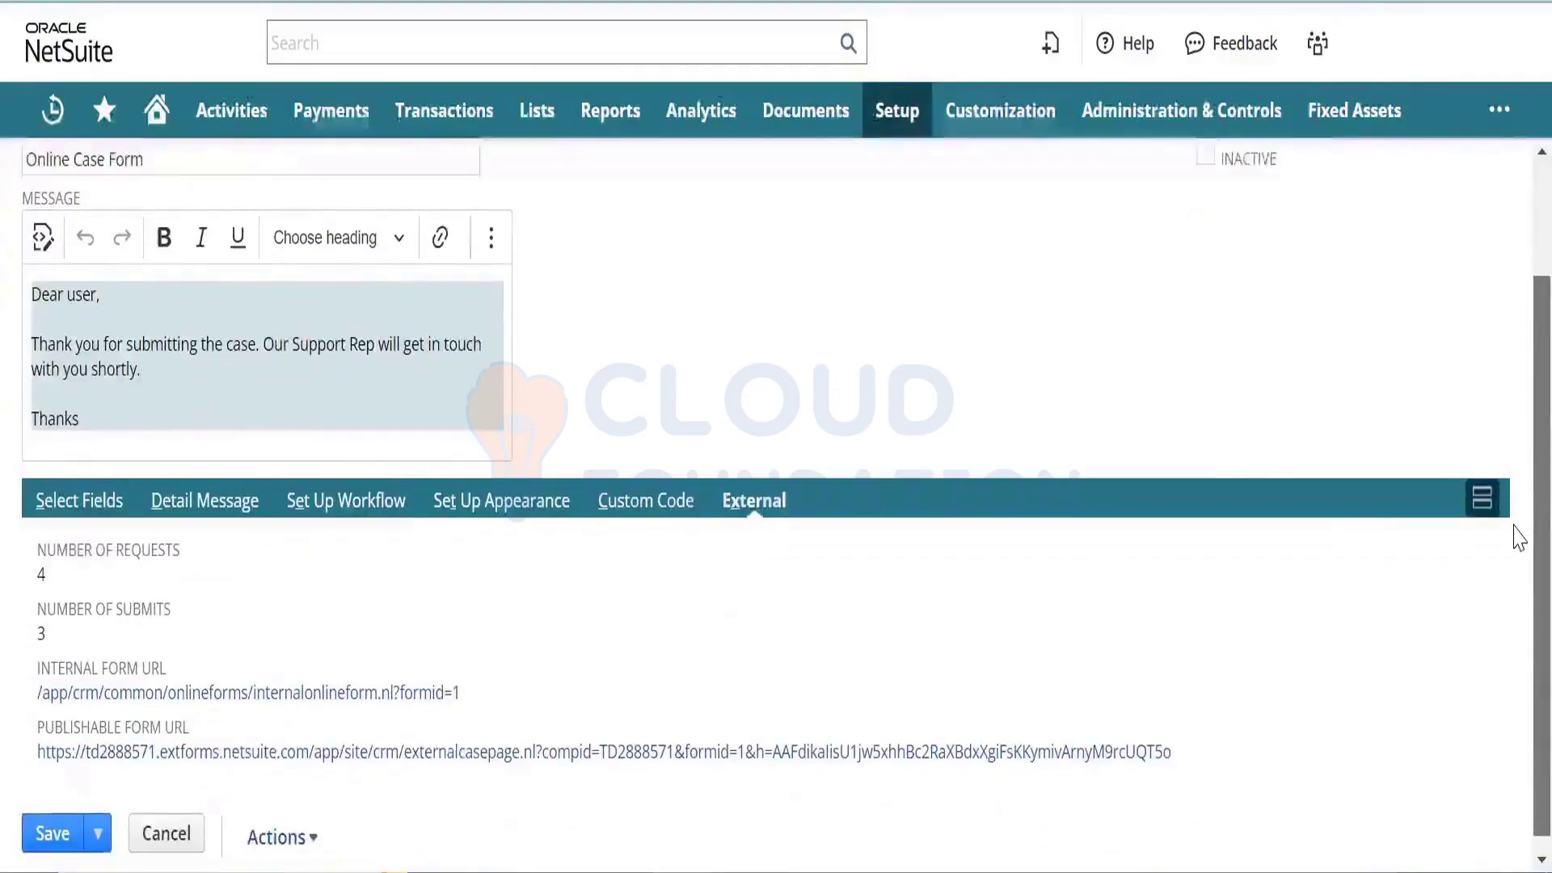
pyautogui.scroll(2, 1515, 447)
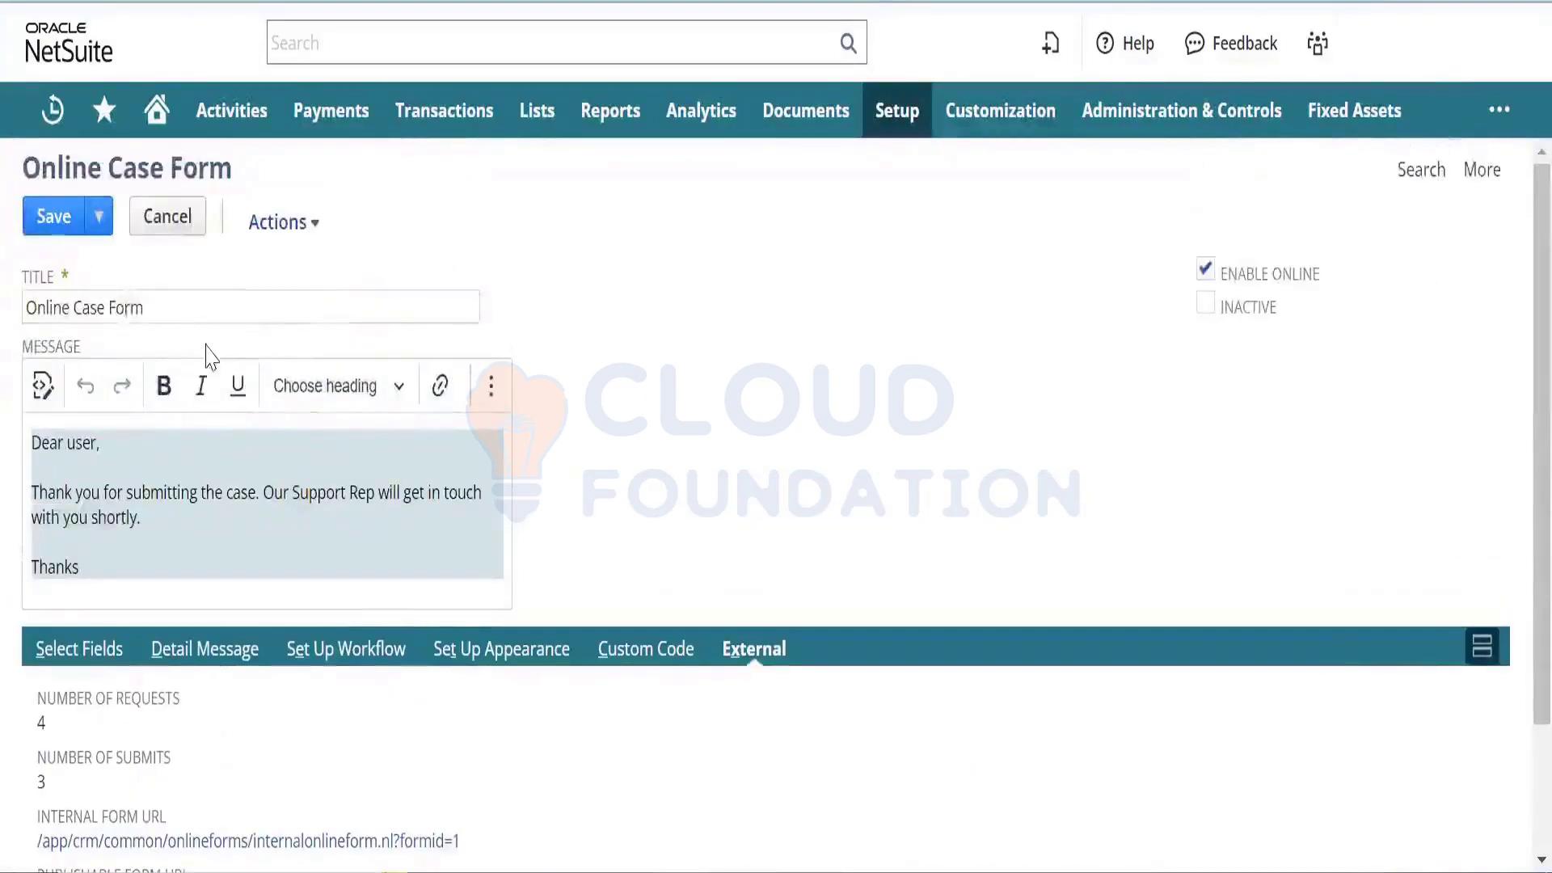